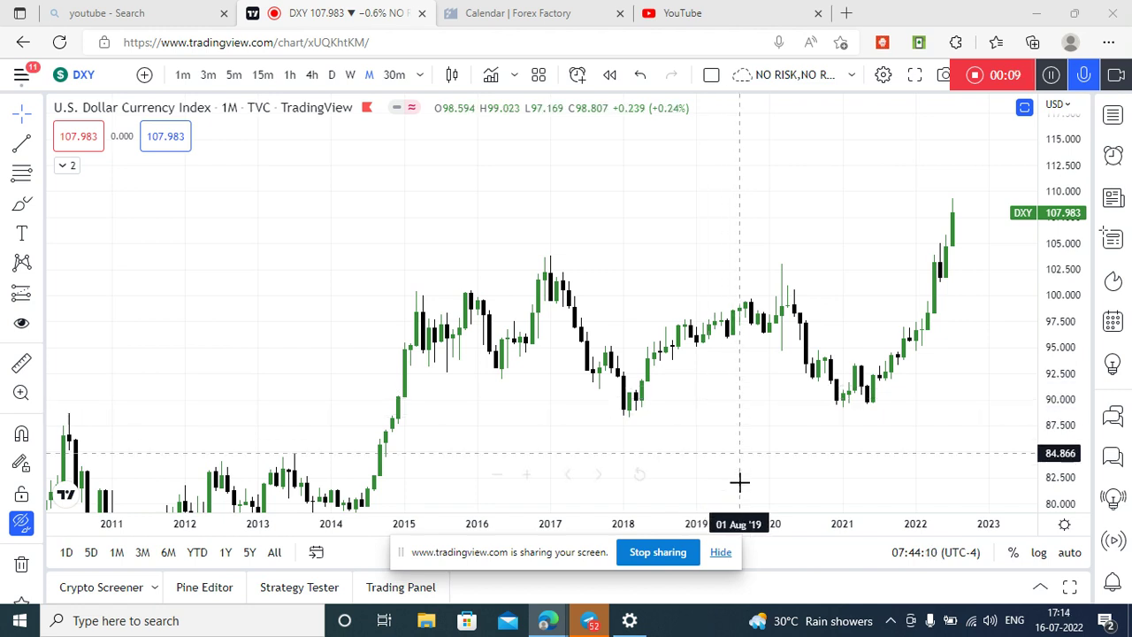
Step: Dismiss the screen-sharing notice and show the hidden drawings on the monthly U.S. Dollar Currency Index chart
left_click(723, 554)
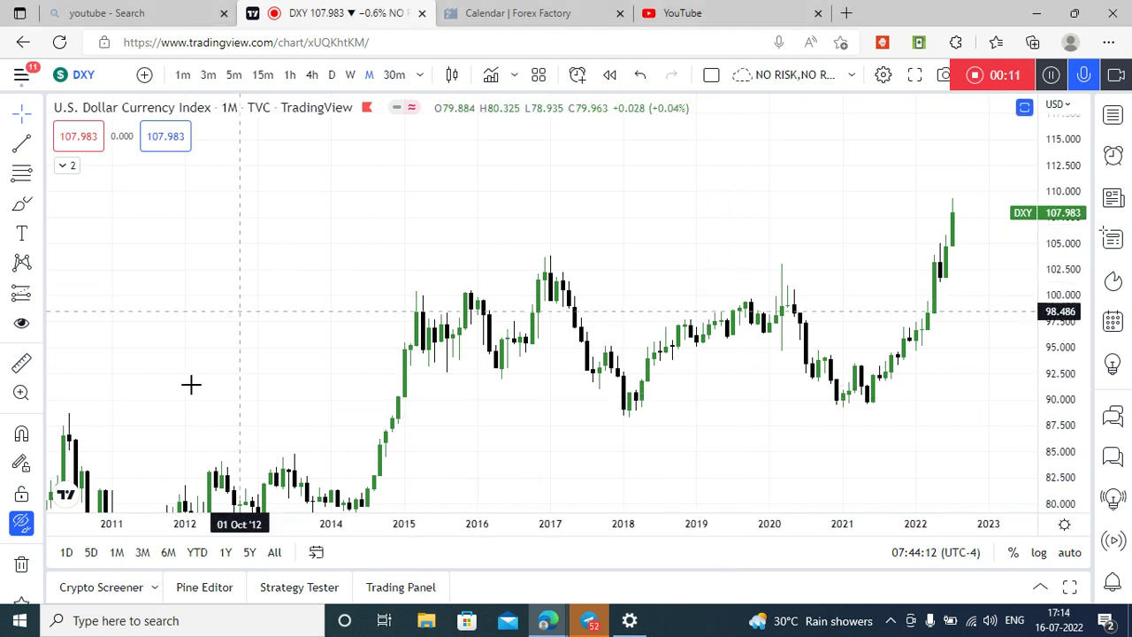
left_click(18, 524)
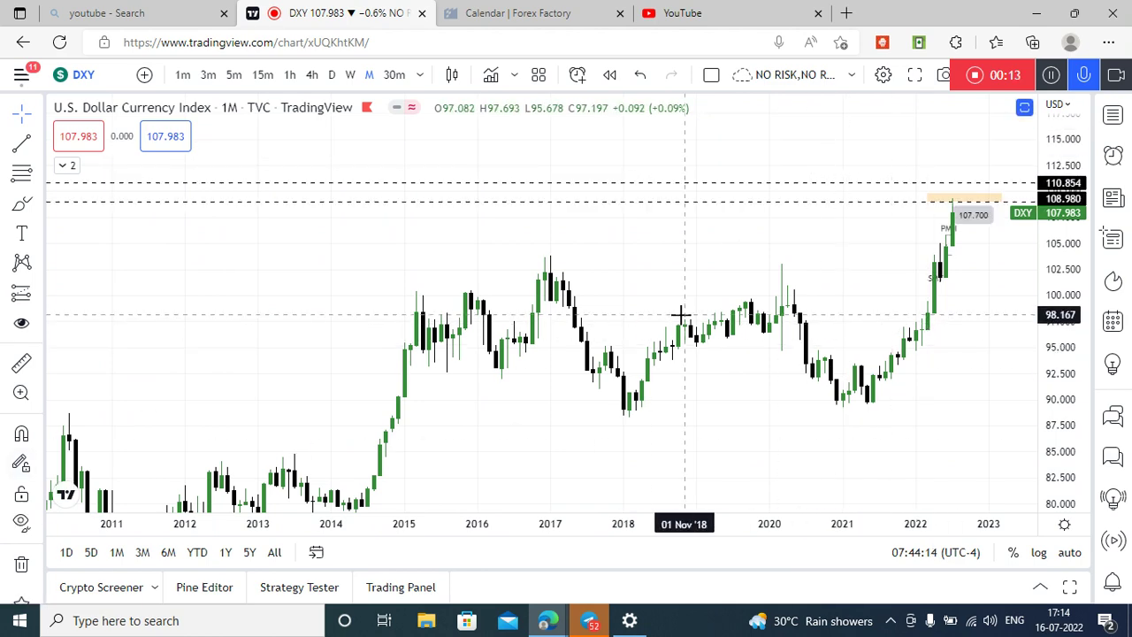
left_click_drag(682, 316, 734, 319)
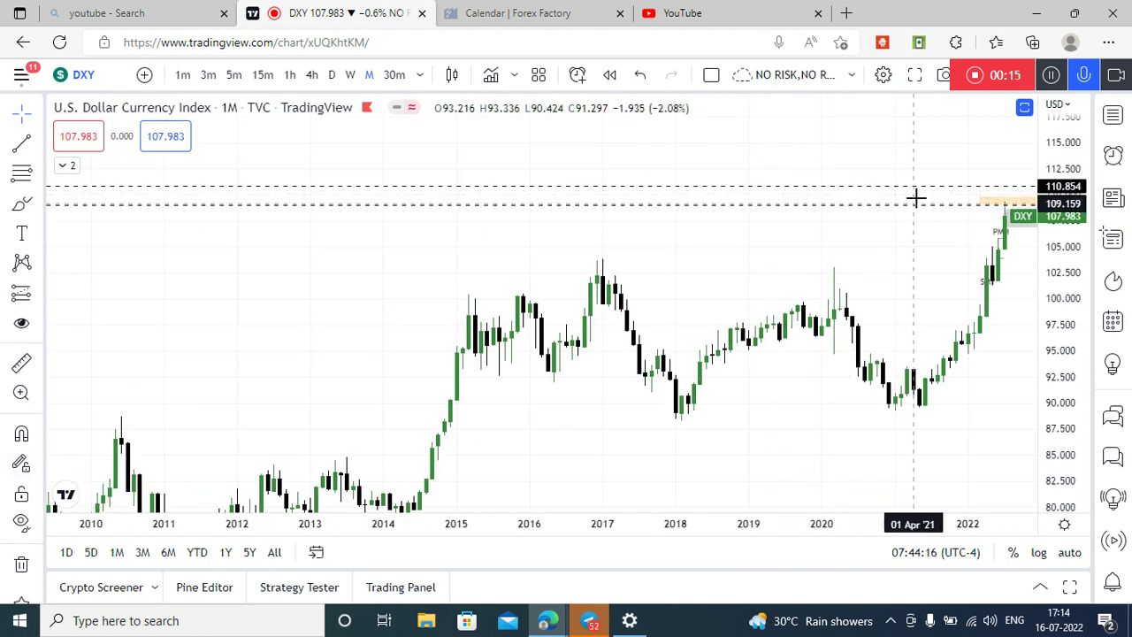
left_click_drag(862, 245, 771, 248)
scroll(787, 336, "left", 2)
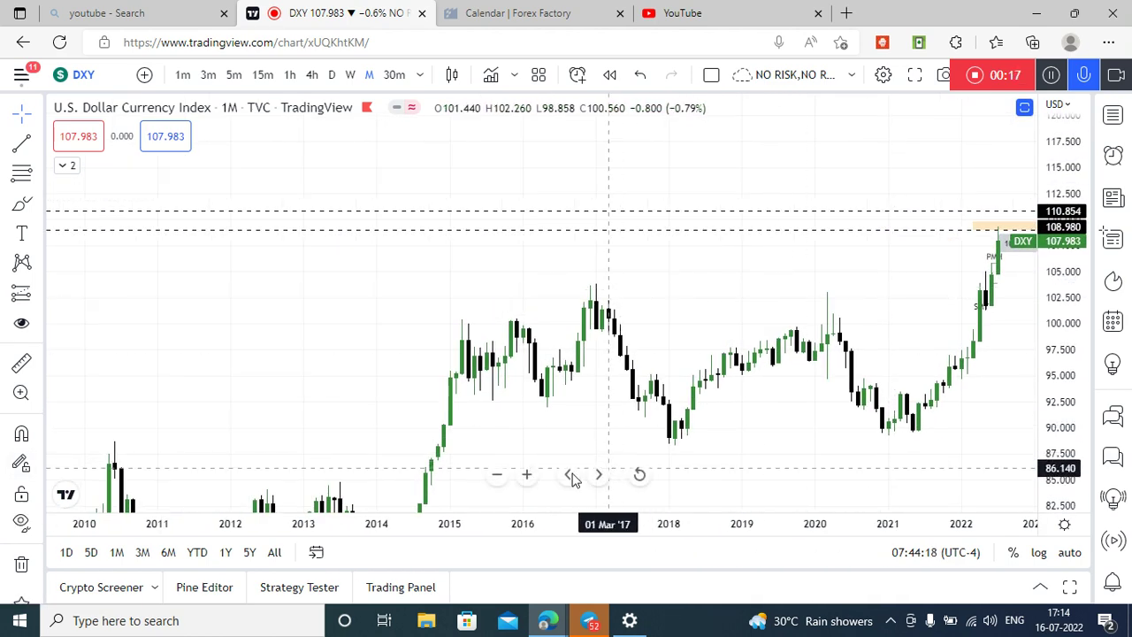
Step: Examine the monthly price history back to the late 1990s against the dashed 108.980 and 110.854 levels and the recent candles
left_click(496, 478)
left_click(496, 482)
left_click_drag(383, 305, 614, 311)
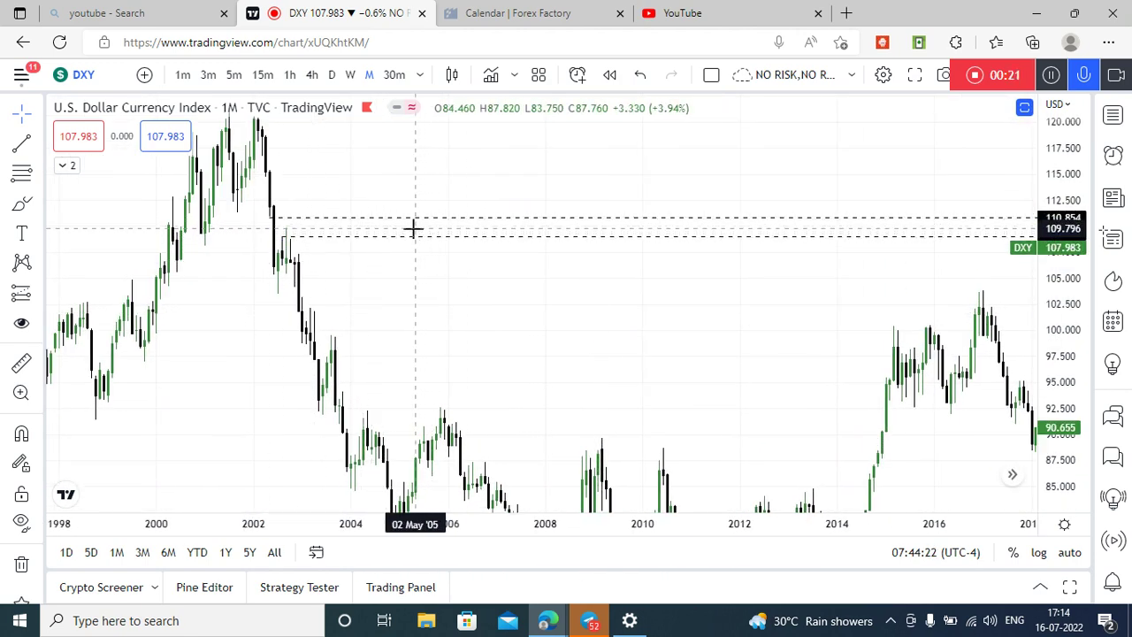
left_click_drag(874, 287, 520, 287)
scroll(766, 289, "left", 1)
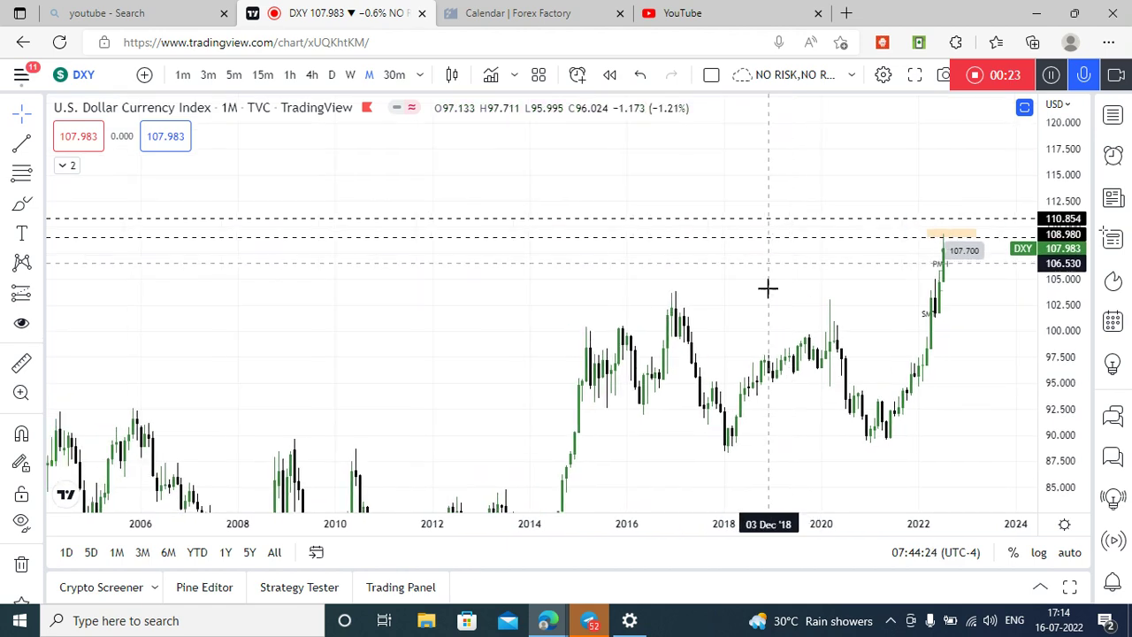
scroll(725, 372, "left", 1)
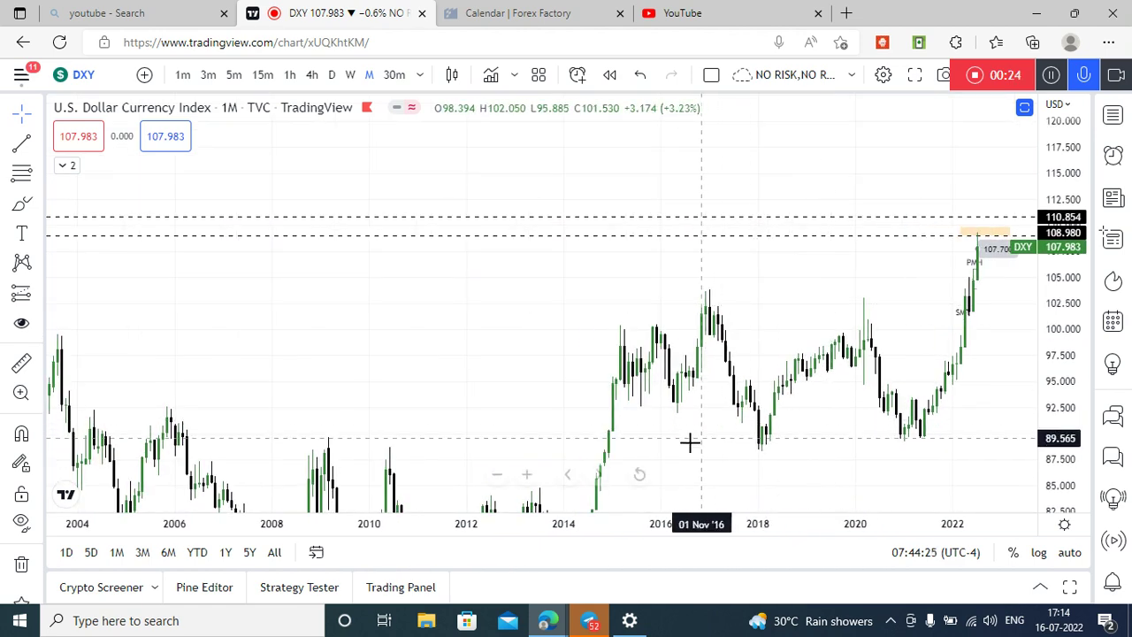
left_click(526, 475)
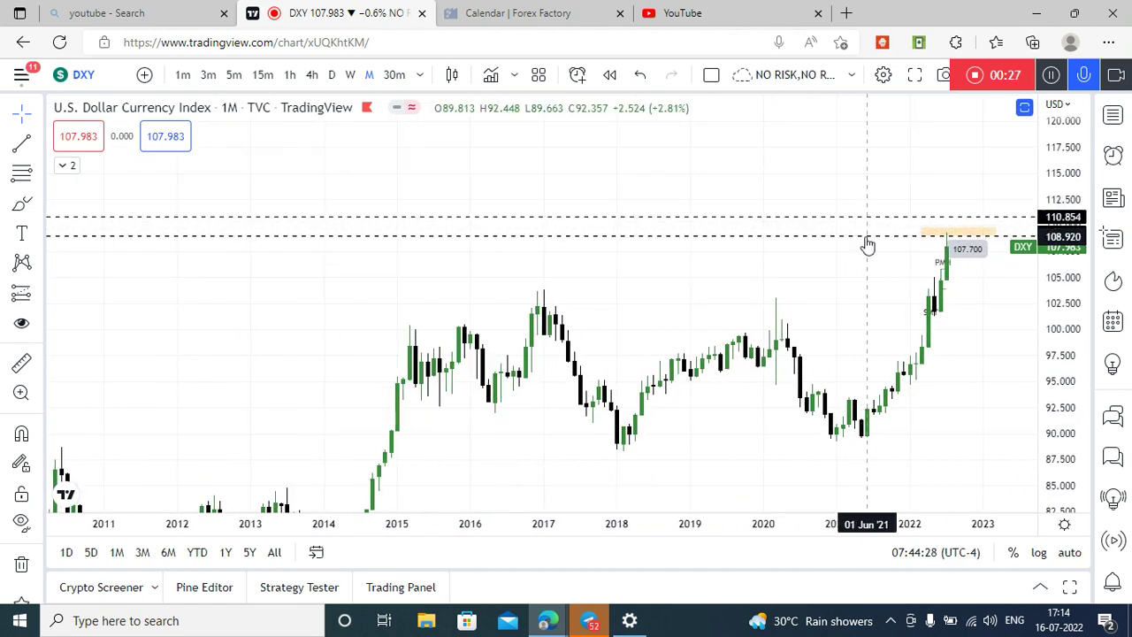
left_click_drag(1072, 283, 1071, 233)
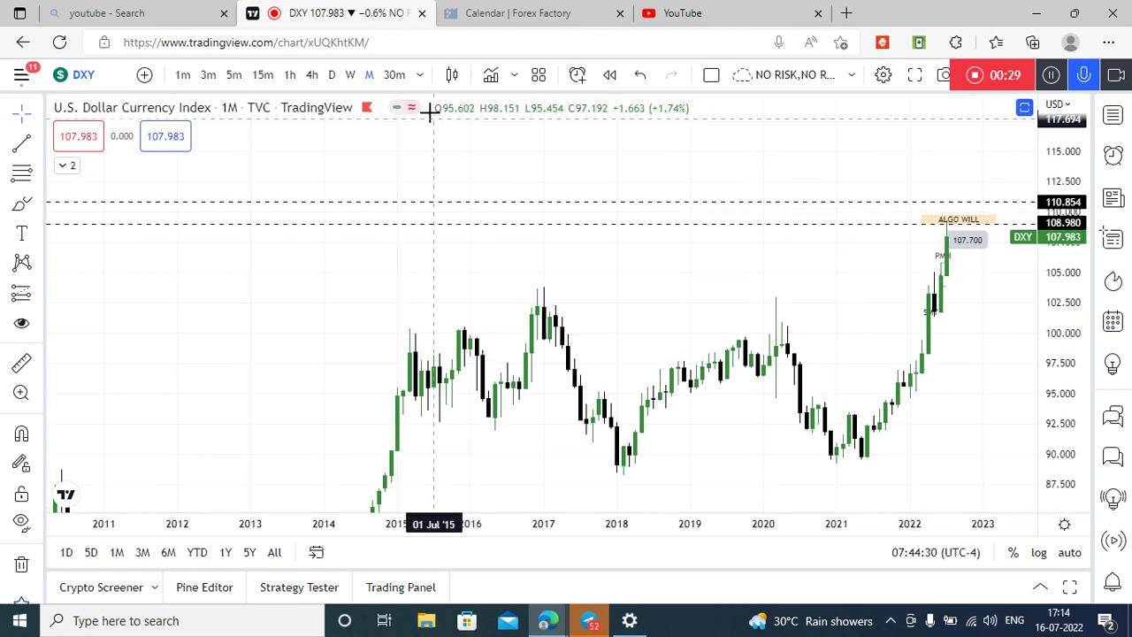
left_click_drag(777, 285, 604, 385)
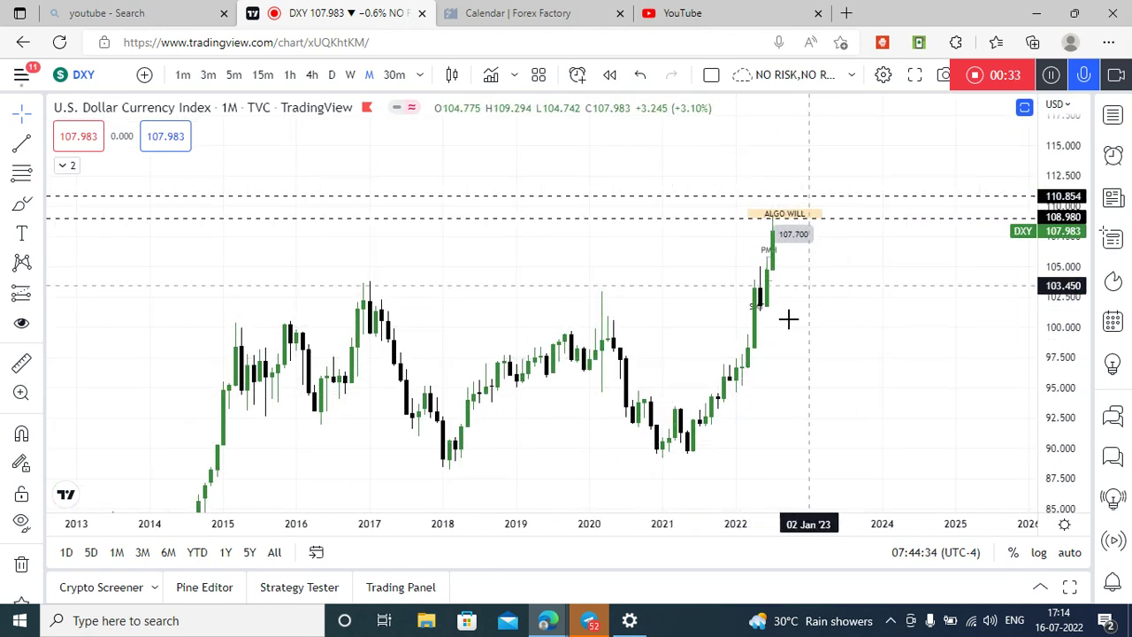
left_click_drag(797, 270, 814, 265)
Step: Switch the DXY chart to the weekly timeframe and examine the latest candles around the shaded zone above 108.980
left_click(350, 74)
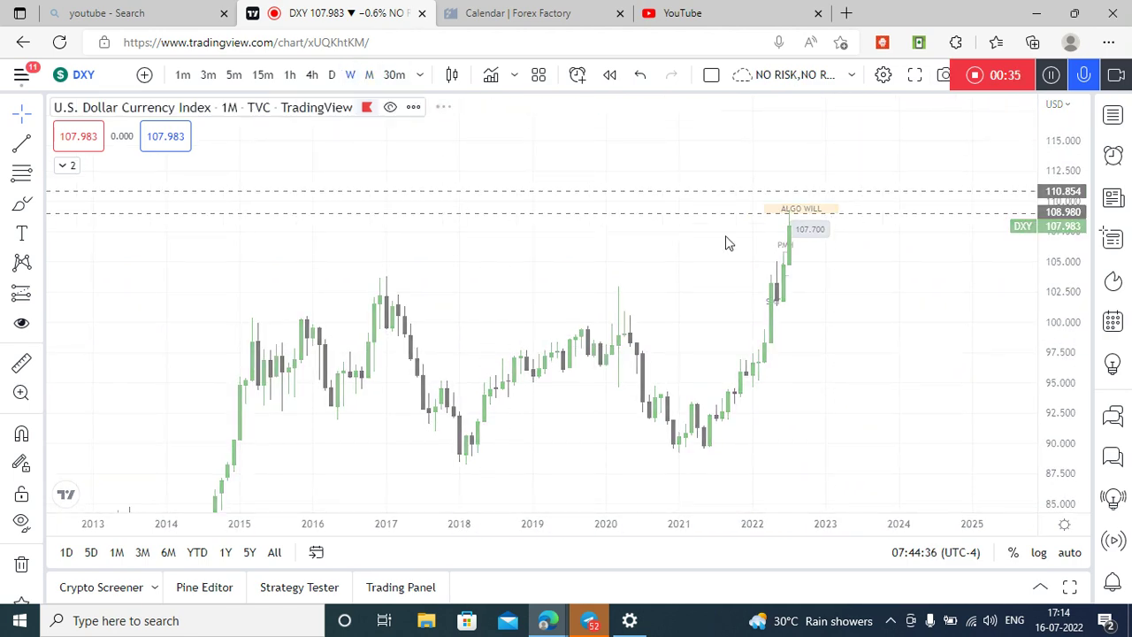
left_click_drag(962, 335, 987, 344)
left_click_drag(1064, 404, 1062, 261)
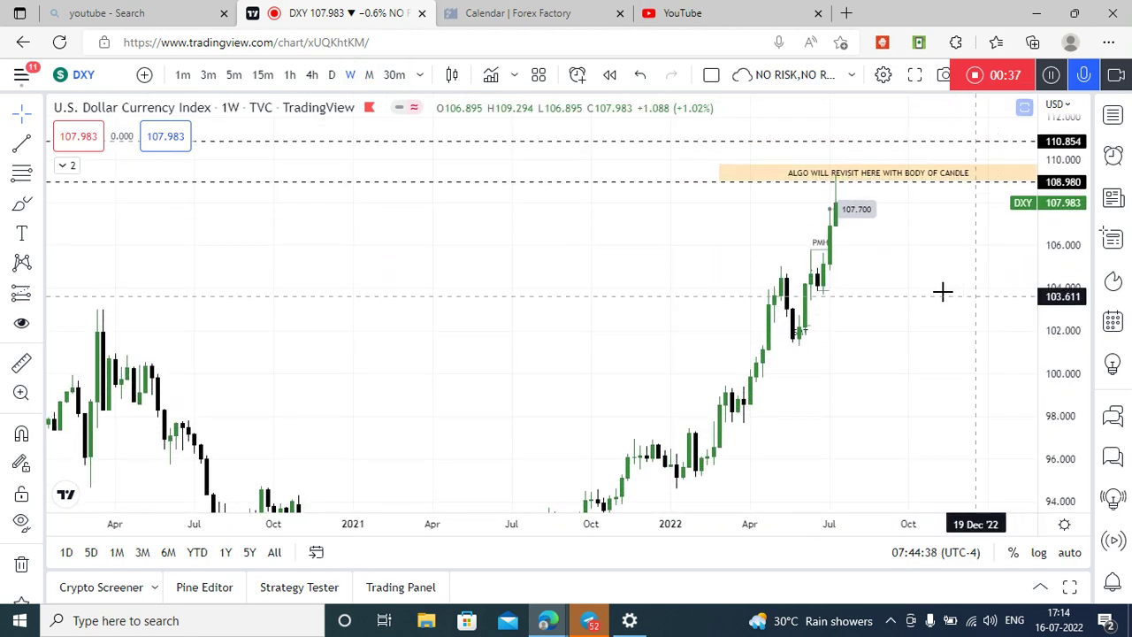
left_click_drag(929, 305, 953, 316)
left_click(528, 476)
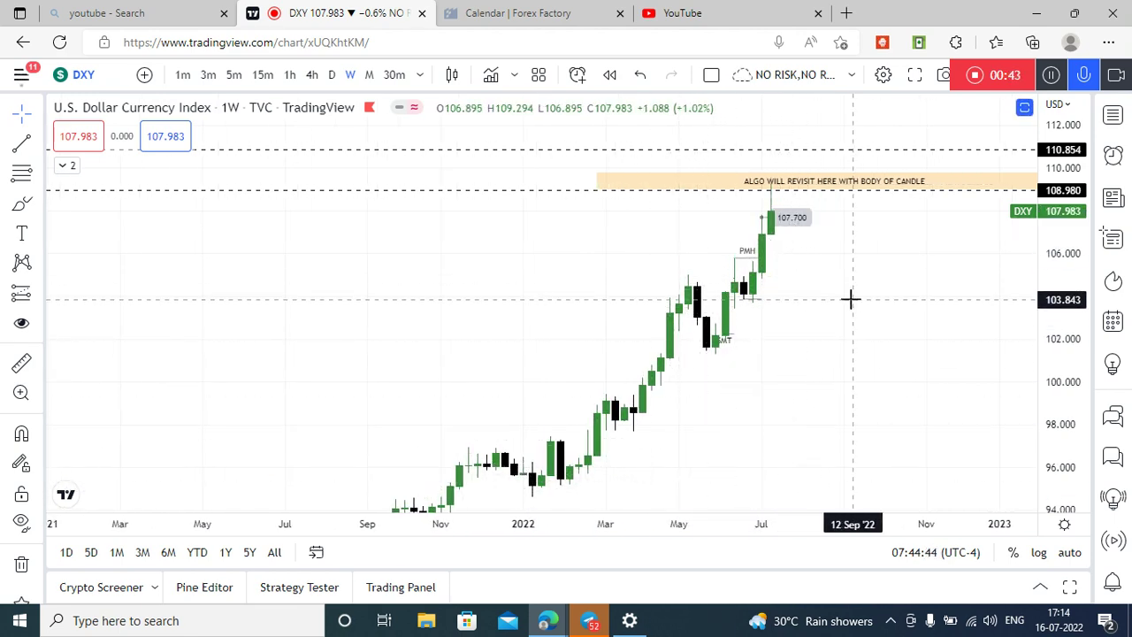
Step: Switch the DXY chart to the daily timeframe and examine the July candles near the shaded zone and the 107.700 label
left_click(332, 77)
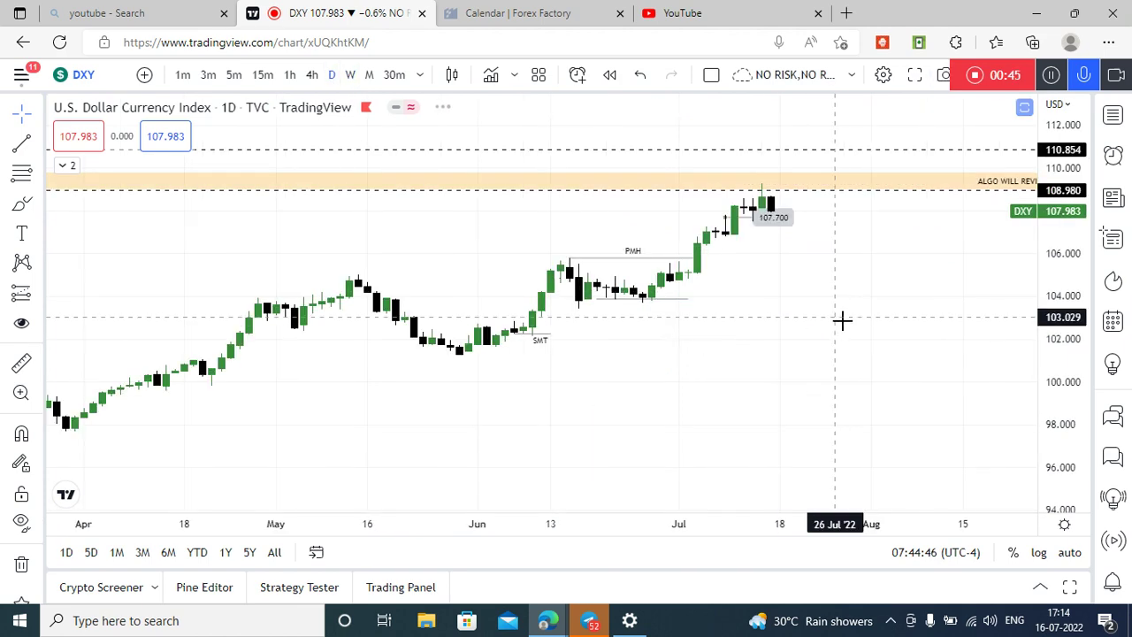
left_click_drag(1072, 362, 834, 311)
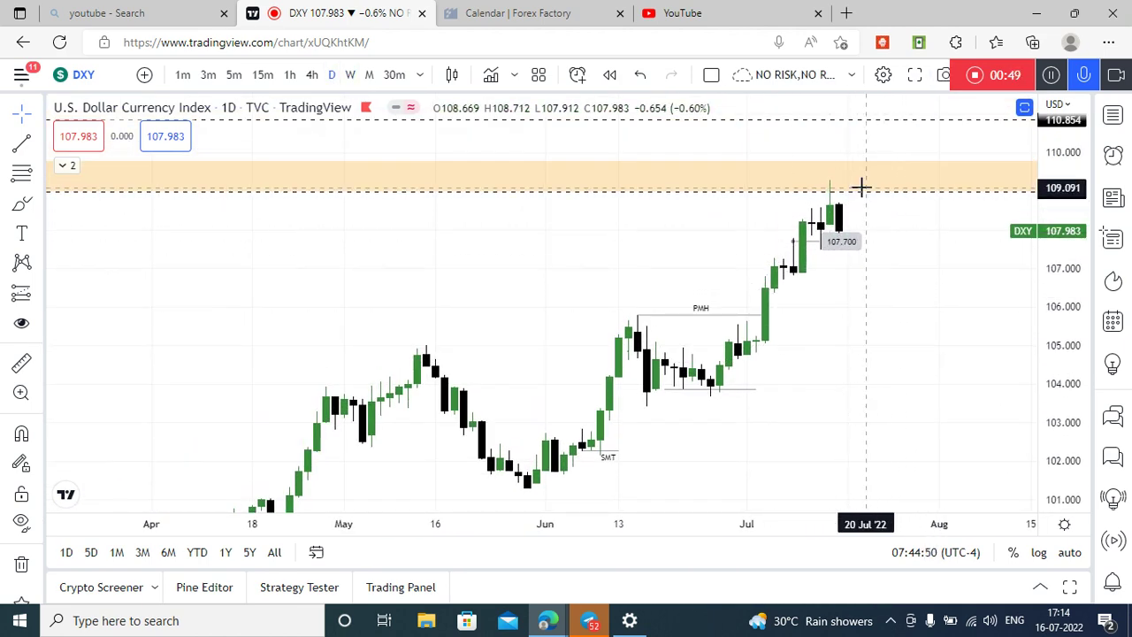
left_click_drag(940, 307, 796, 313)
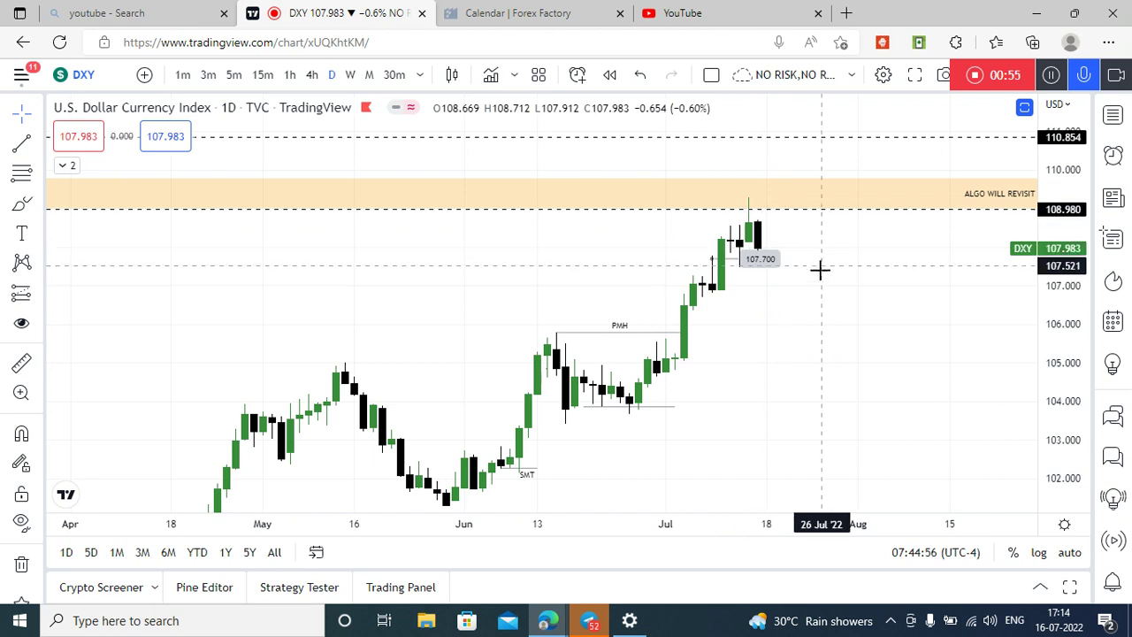
left_click_drag(820, 266, 818, 272)
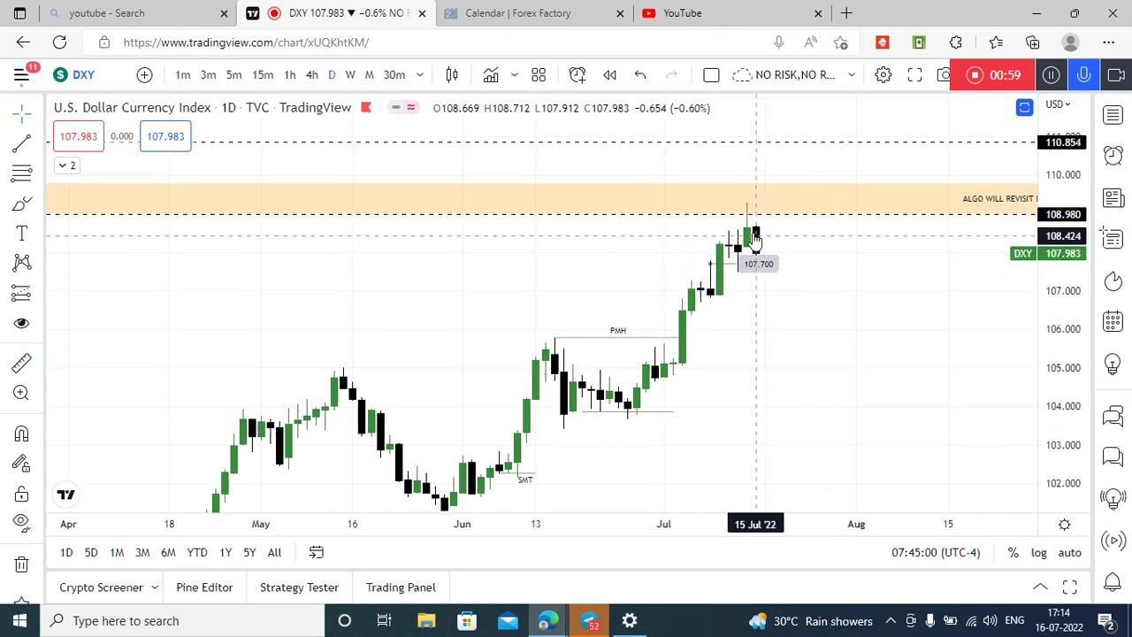
left_click_drag(1048, 351, 1048, 284)
left_click_drag(840, 337, 910, 401)
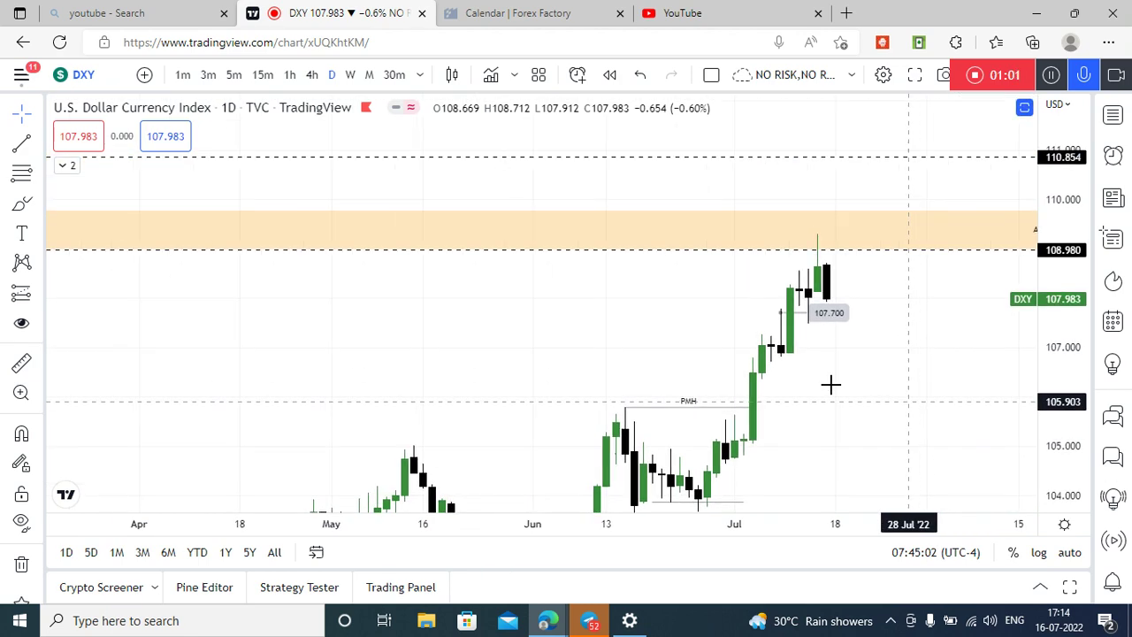
left_click(527, 475)
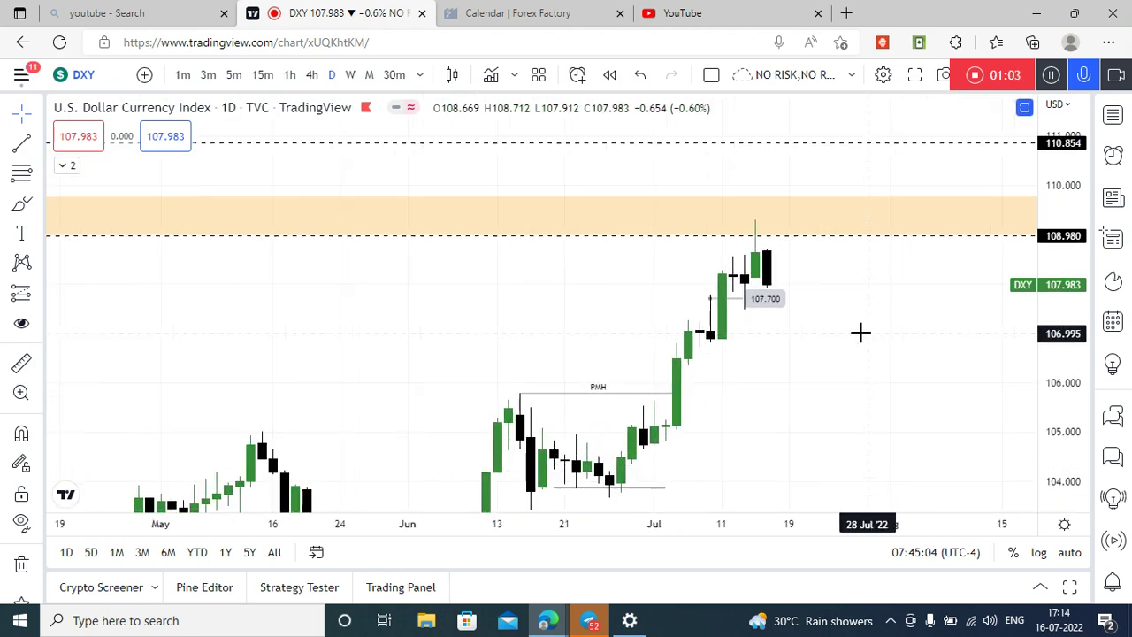
left_click_drag(810, 321, 811, 309)
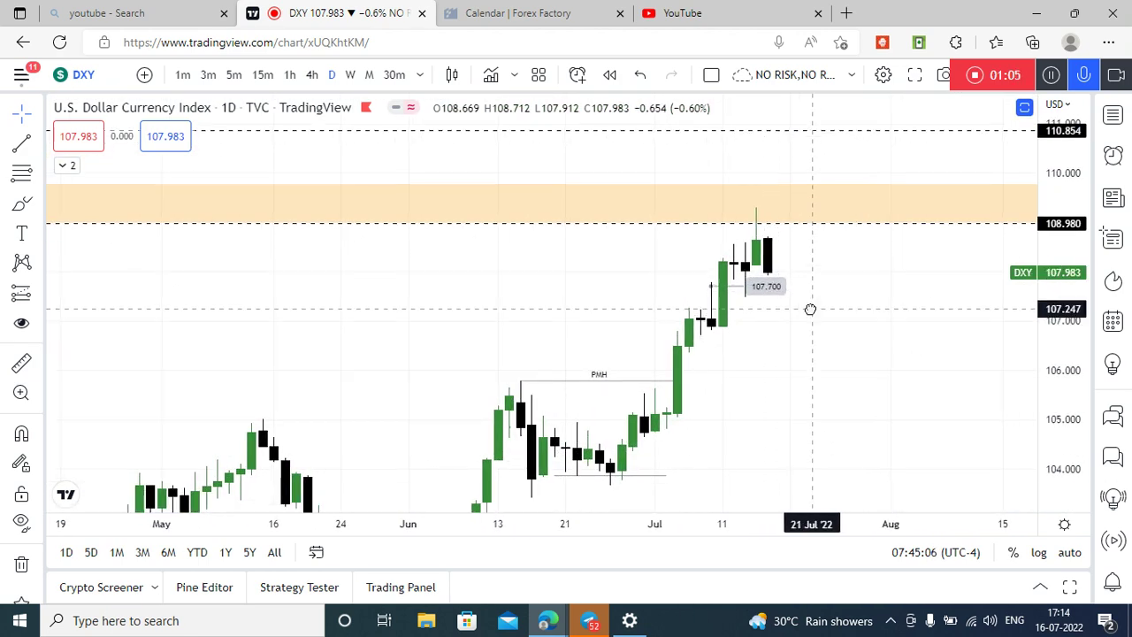
left_click_drag(822, 365, 809, 321)
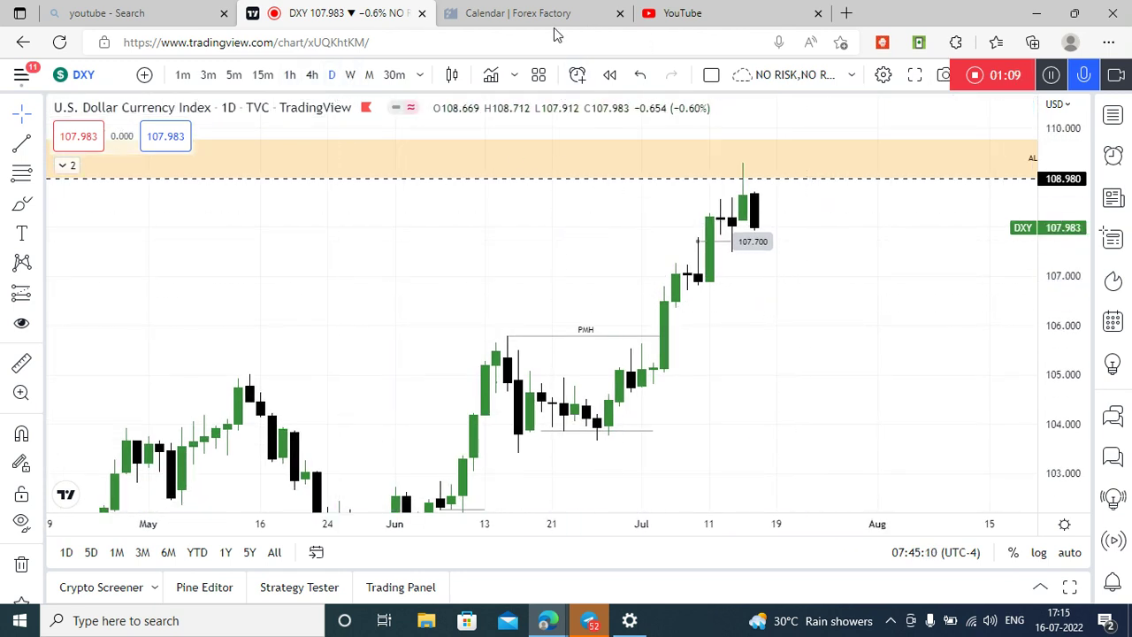
Step: Switch to the Forex Factory calendar and extend the event list to include the week of Jul 17 to Jul 23
left_click(534, 11)
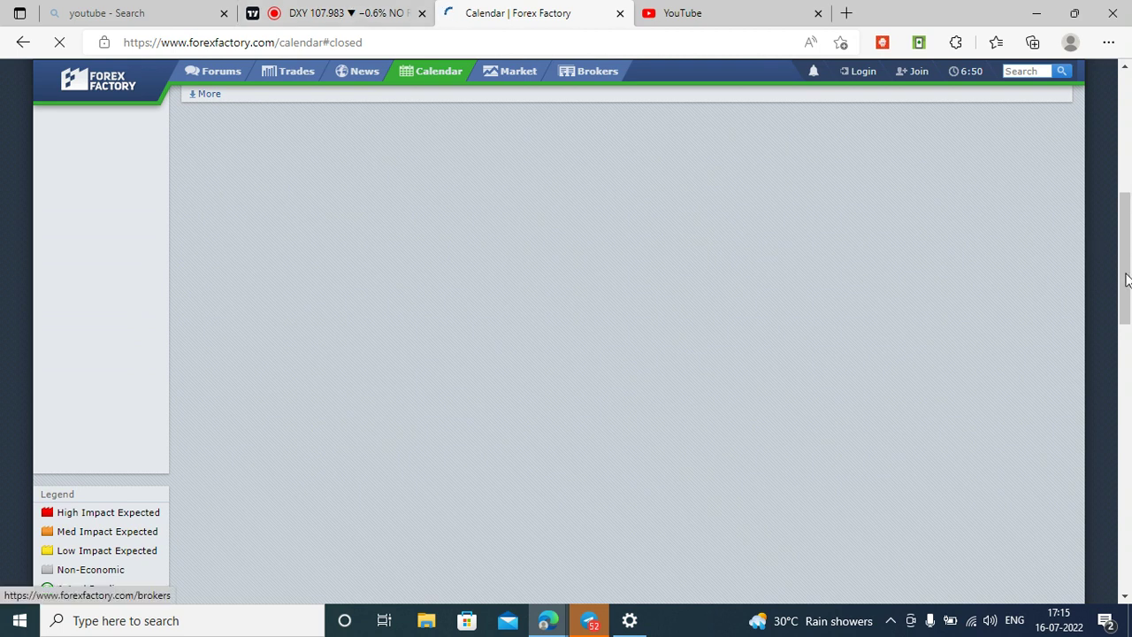
left_click_drag(1127, 278, 1127, 152)
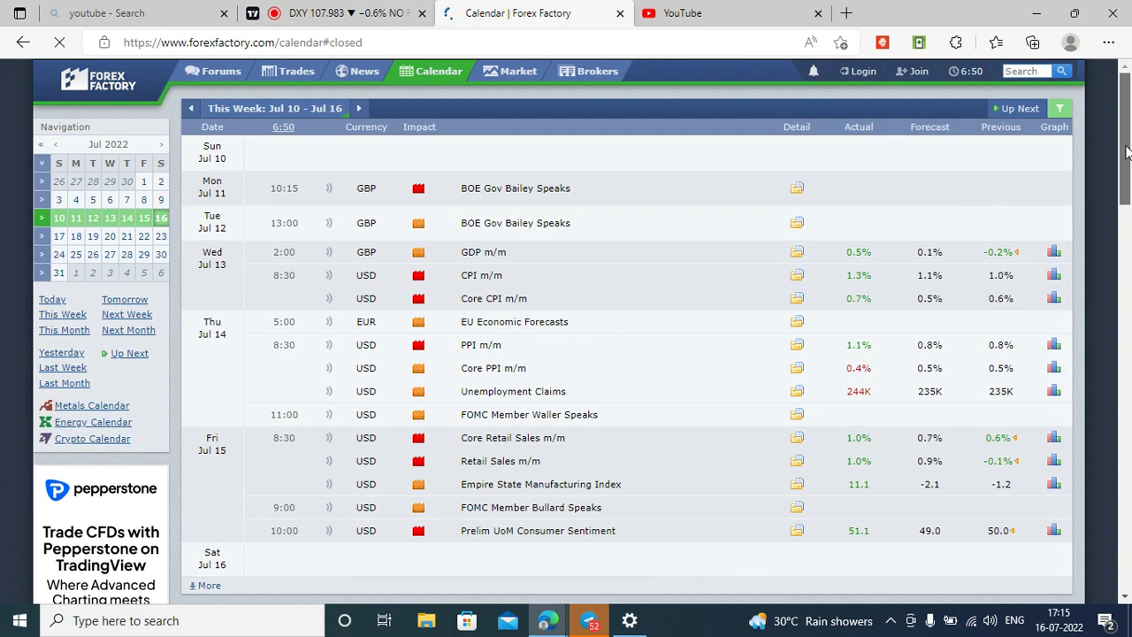
scroll(728, 354, "down", 3)
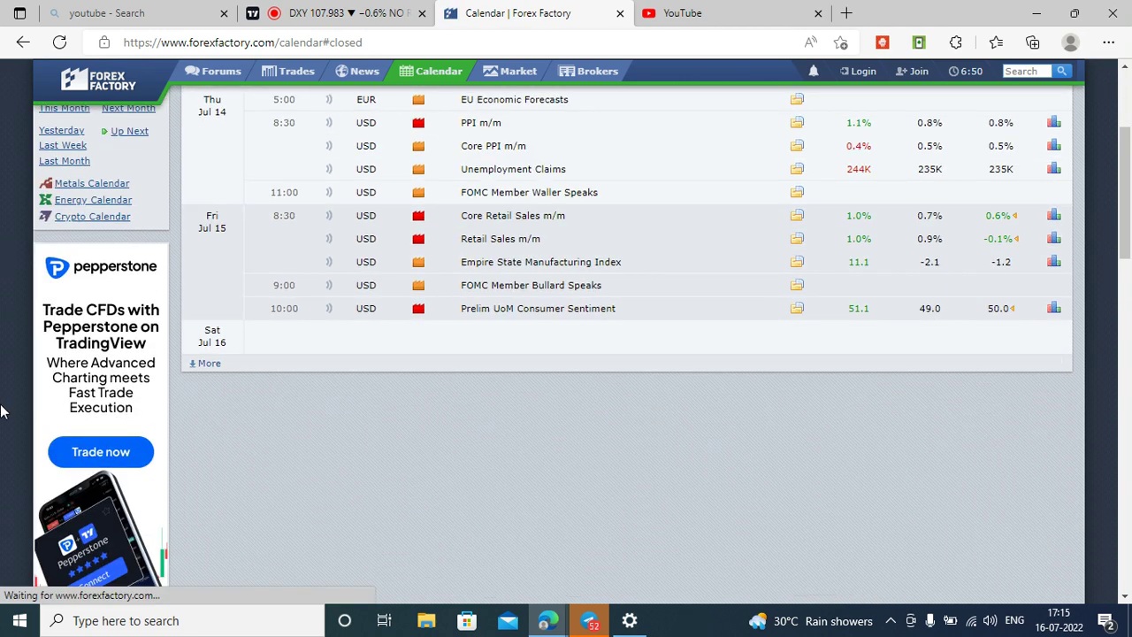
left_click(1009, 363)
left_click_drag(1125, 237, 1128, 307)
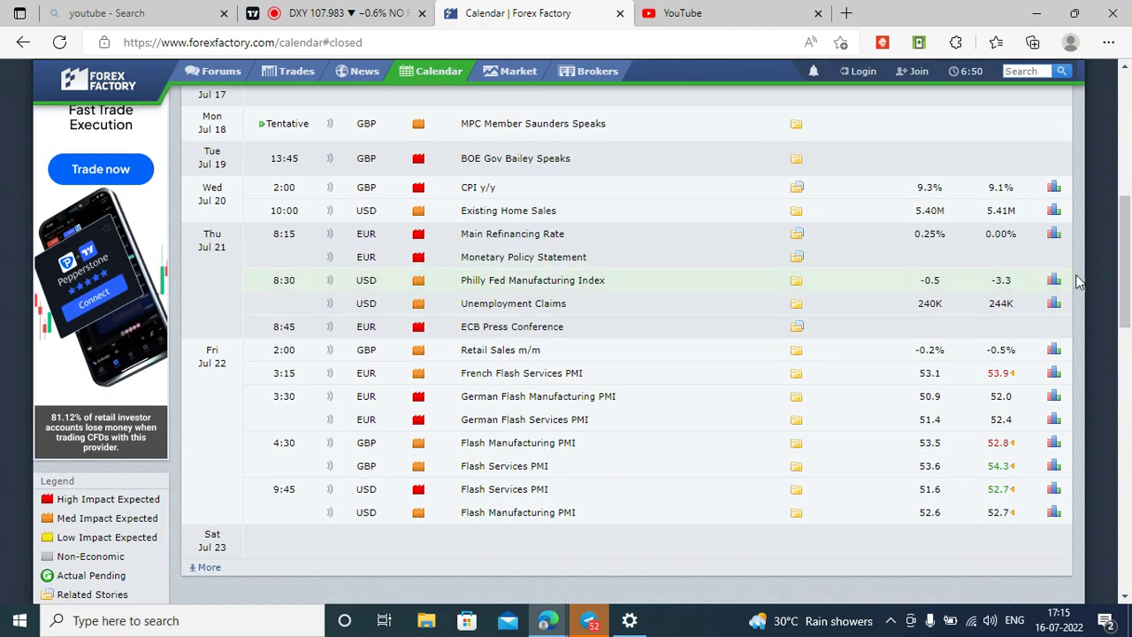
Step: Check the calendar filter's impact, event type and currency selections, and review the events for Jul 17 to Jul 23
scroll(1101, 180, "up", 5)
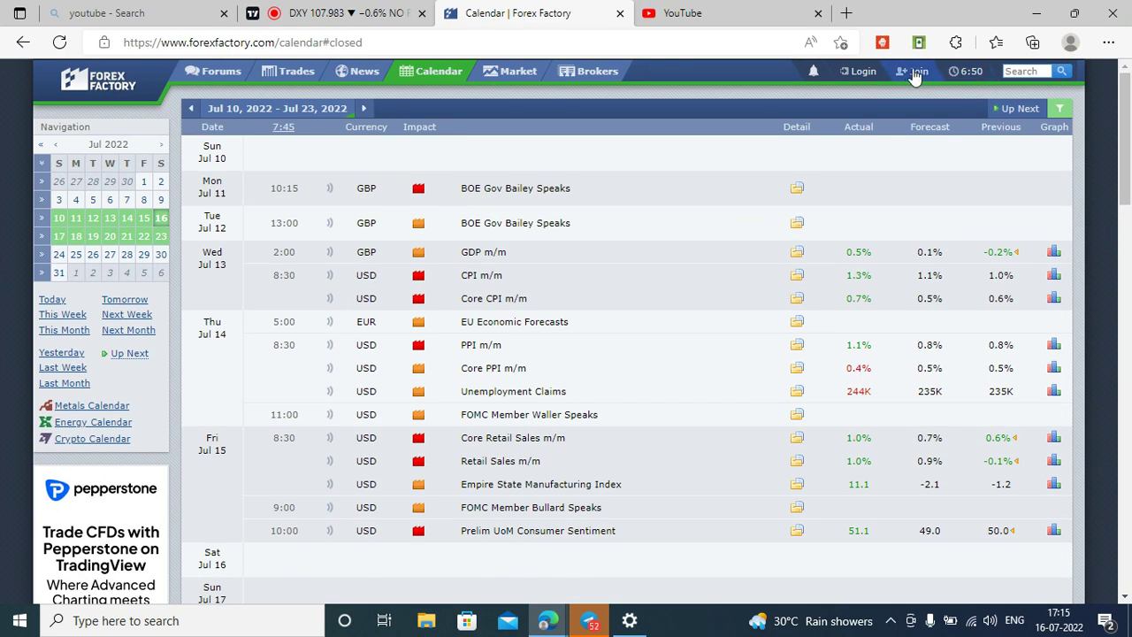
left_click(1063, 109)
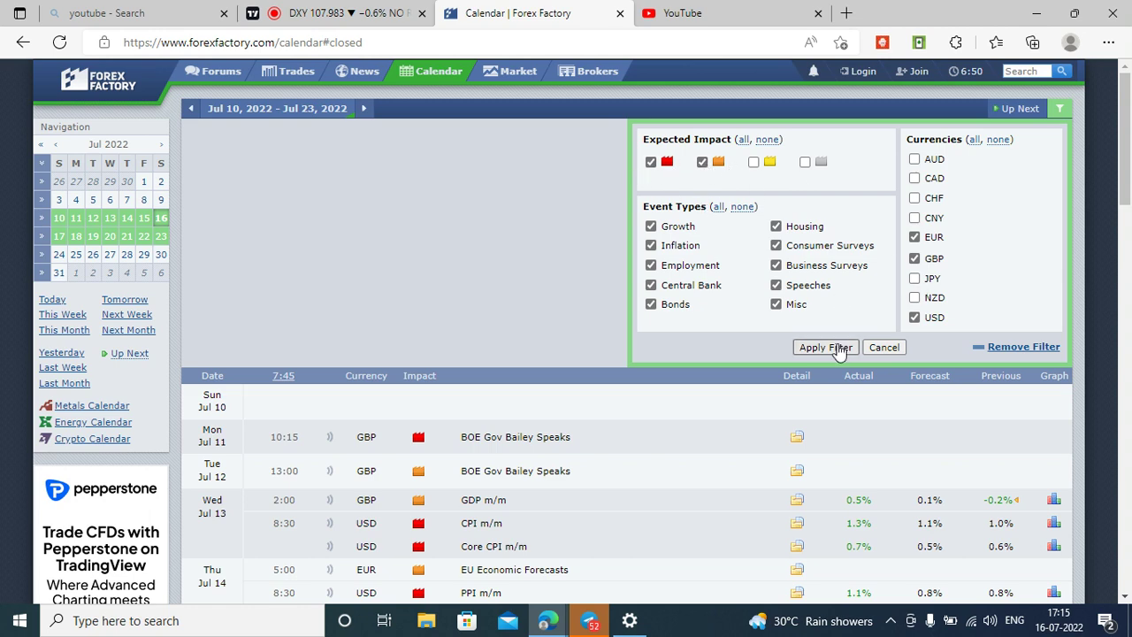
left_click_drag(1126, 177, 1130, 300)
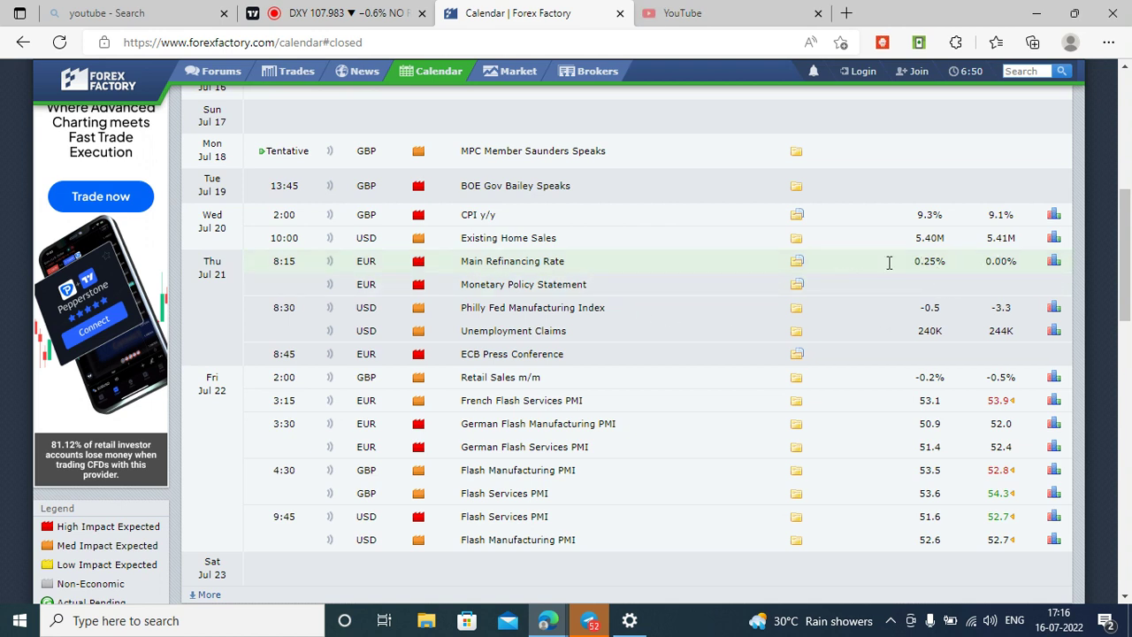
Step: Open the details of the Jul 21 EUR Main Refinancing Rate event, read its specs and history, and close them
left_click(798, 268)
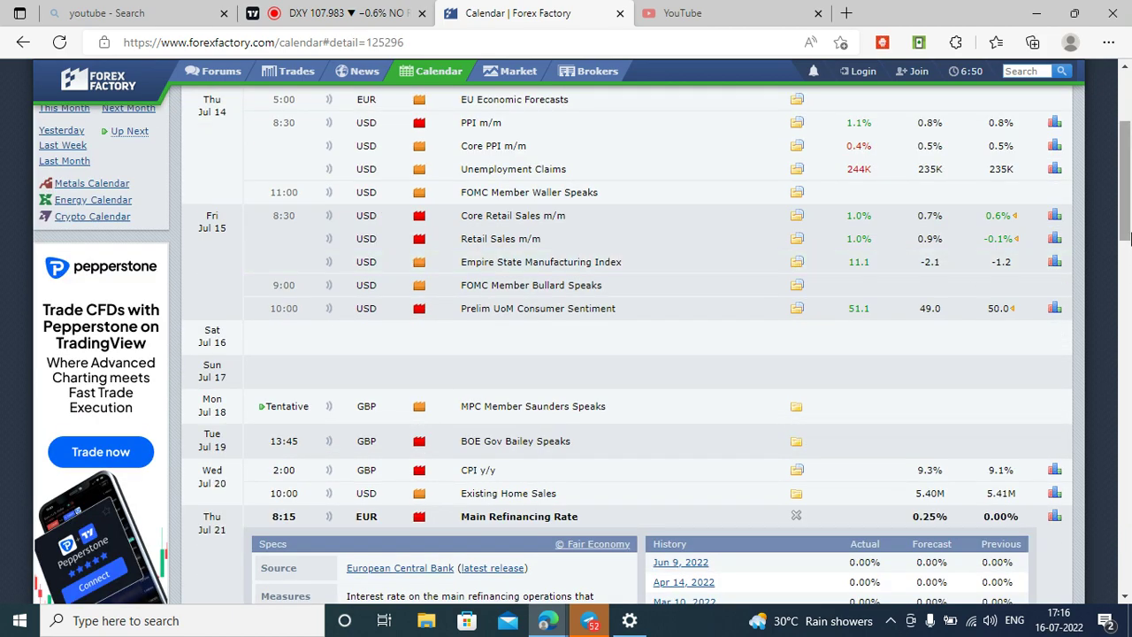
left_click_drag(1126, 217, 1126, 266)
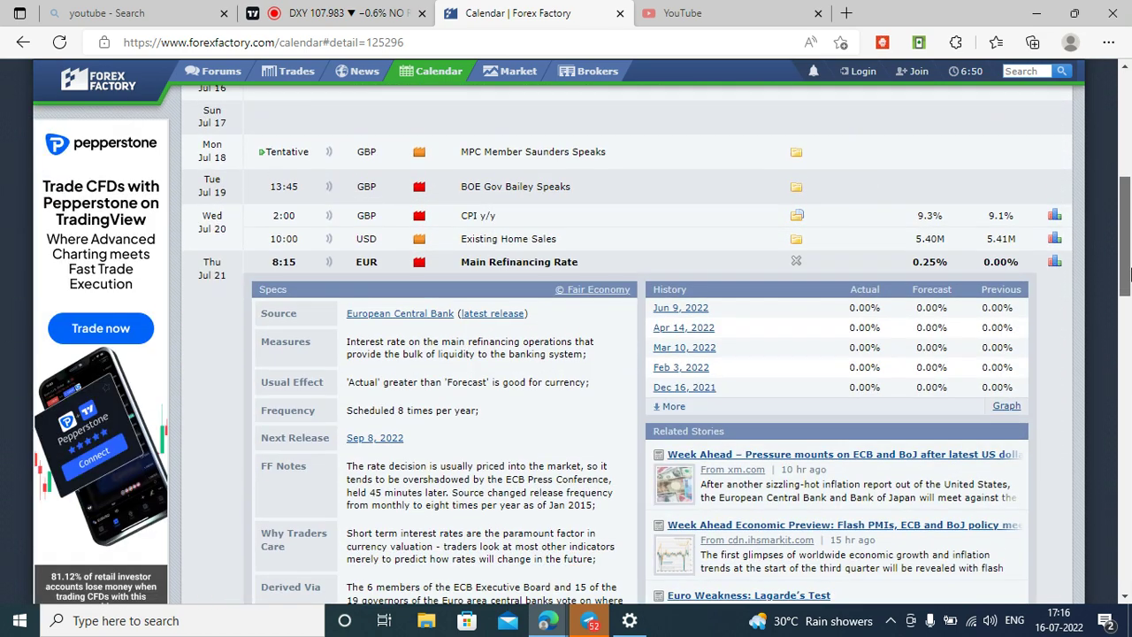
left_click(797, 261)
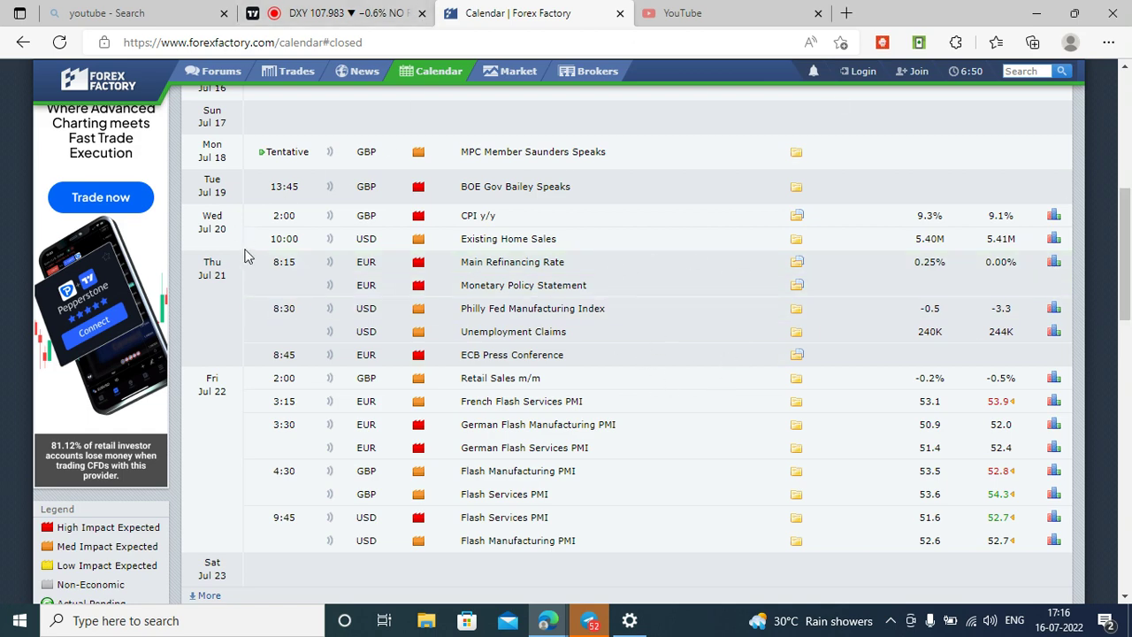
Step: Return to the DXY chart in TradingView, switch it to the weekly timeframe, and select the PMH line above the June candles
left_click(285, 8)
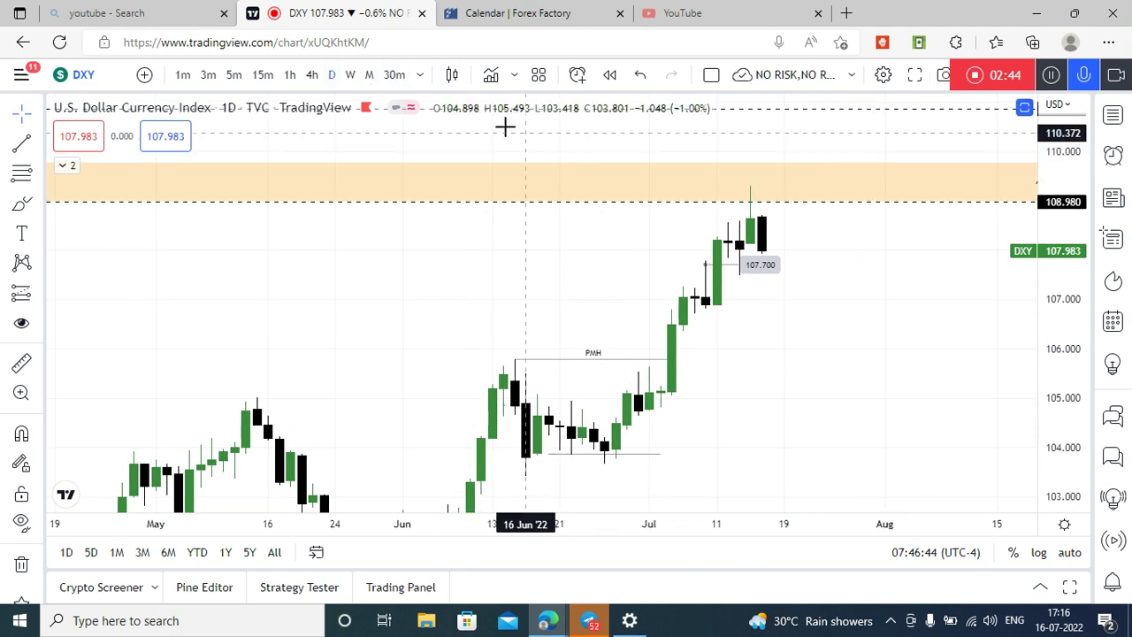
left_click(358, 76)
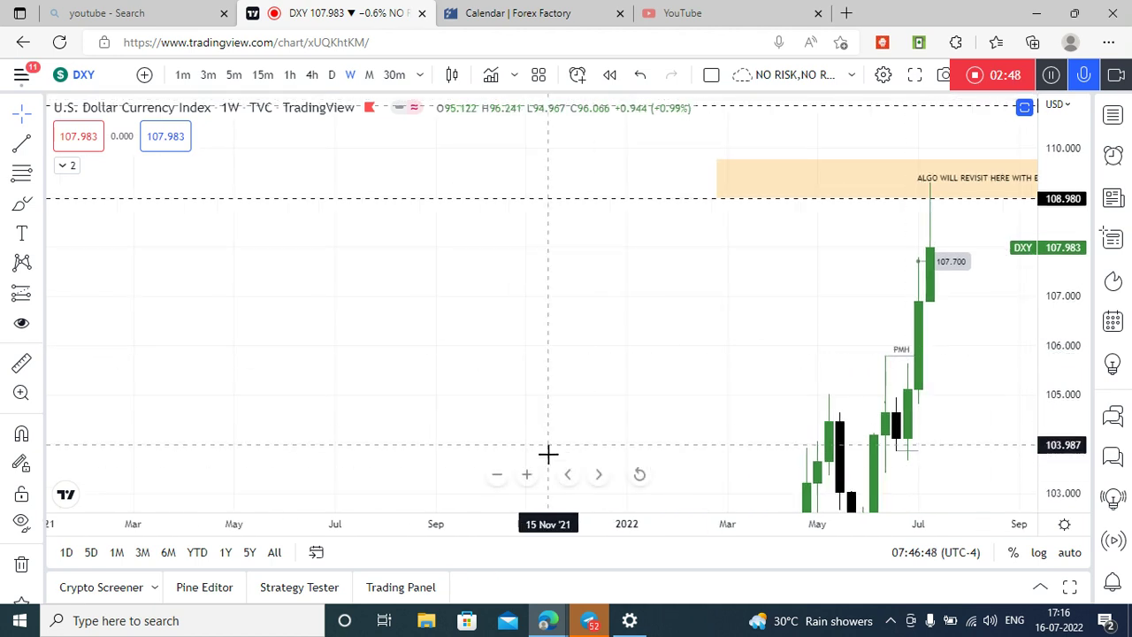
left_click(527, 474)
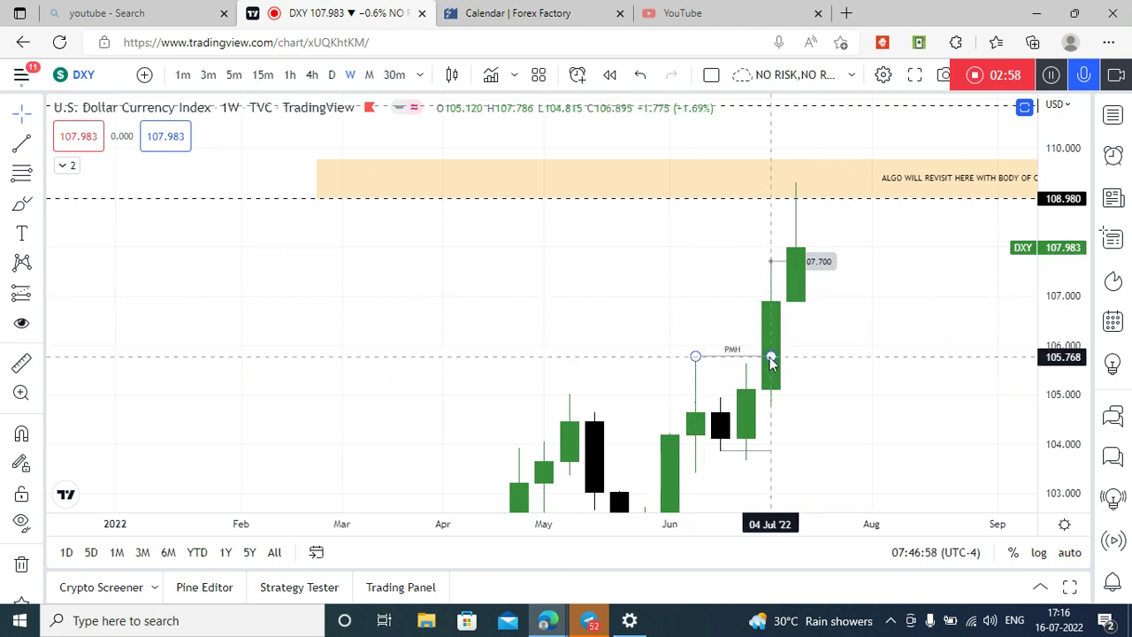
left_click_drag(892, 339, 875, 296)
left_click(716, 315)
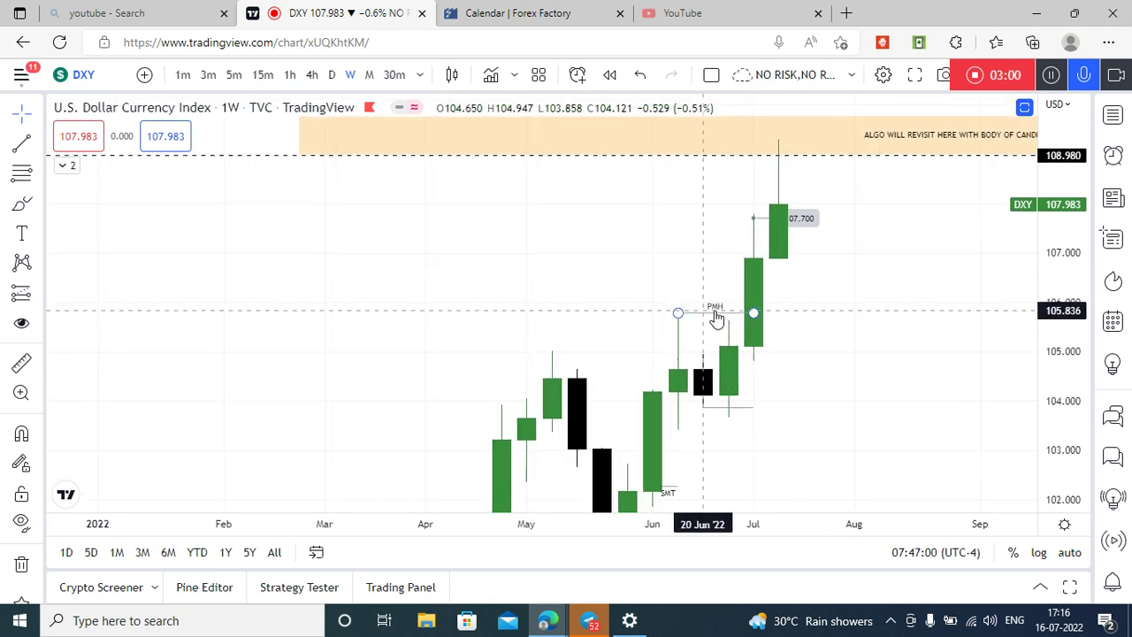
Step: Review the latest weekly candles below the 108.980 zone and change the chart cursor to the Arrow style
left_click(733, 235)
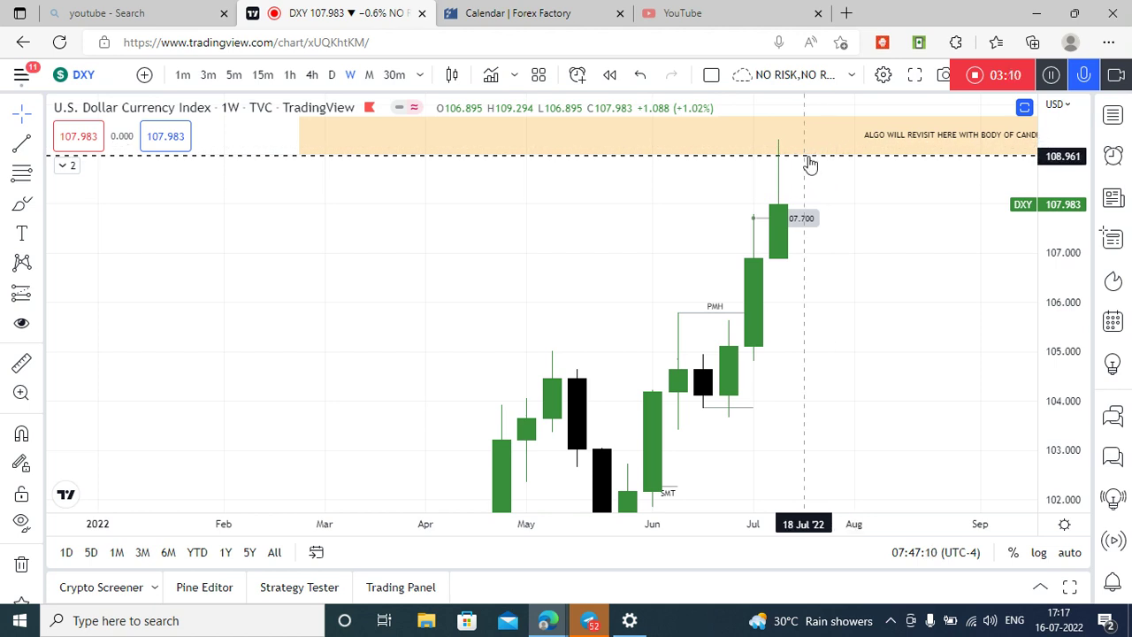
left_click_drag(791, 157, 688, 202)
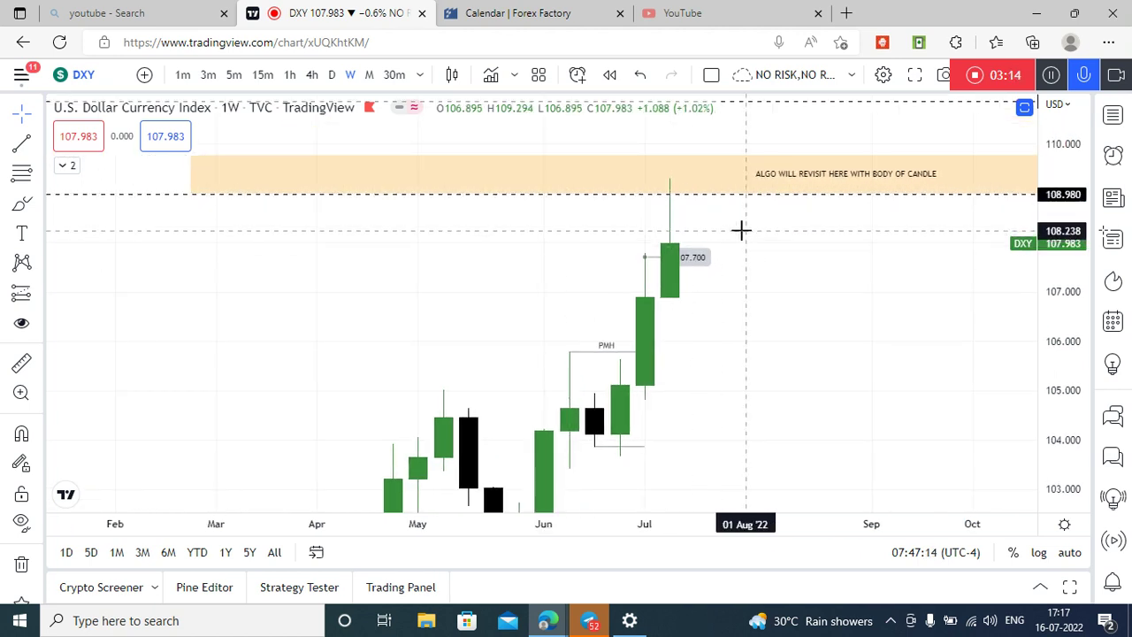
left_click_drag(719, 232, 795, 201)
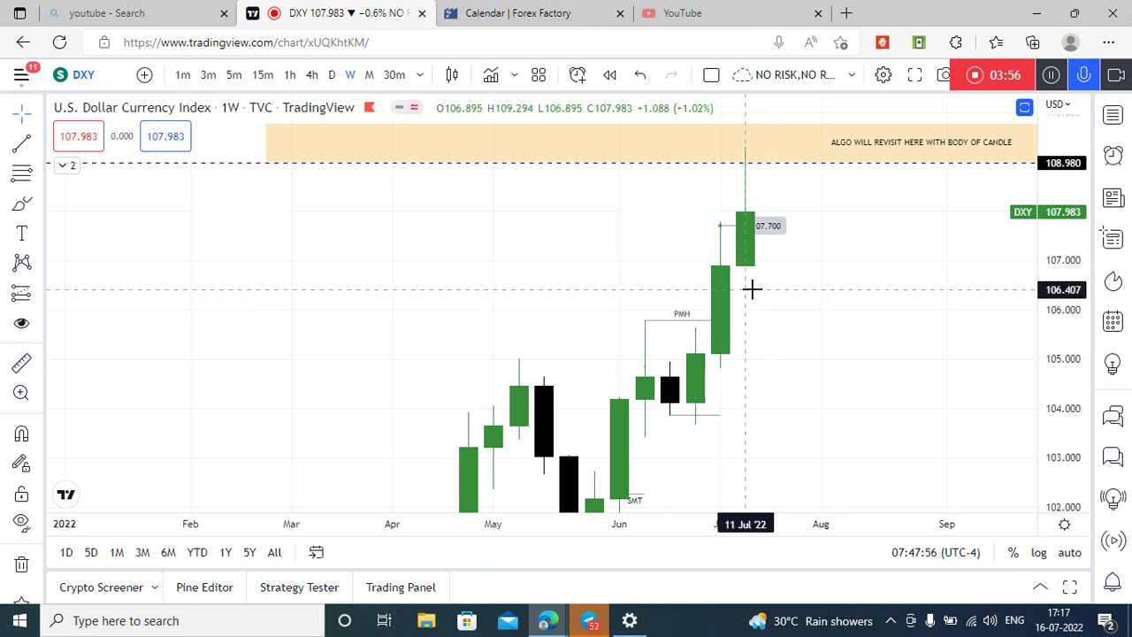
left_click_drag(834, 328, 768, 370)
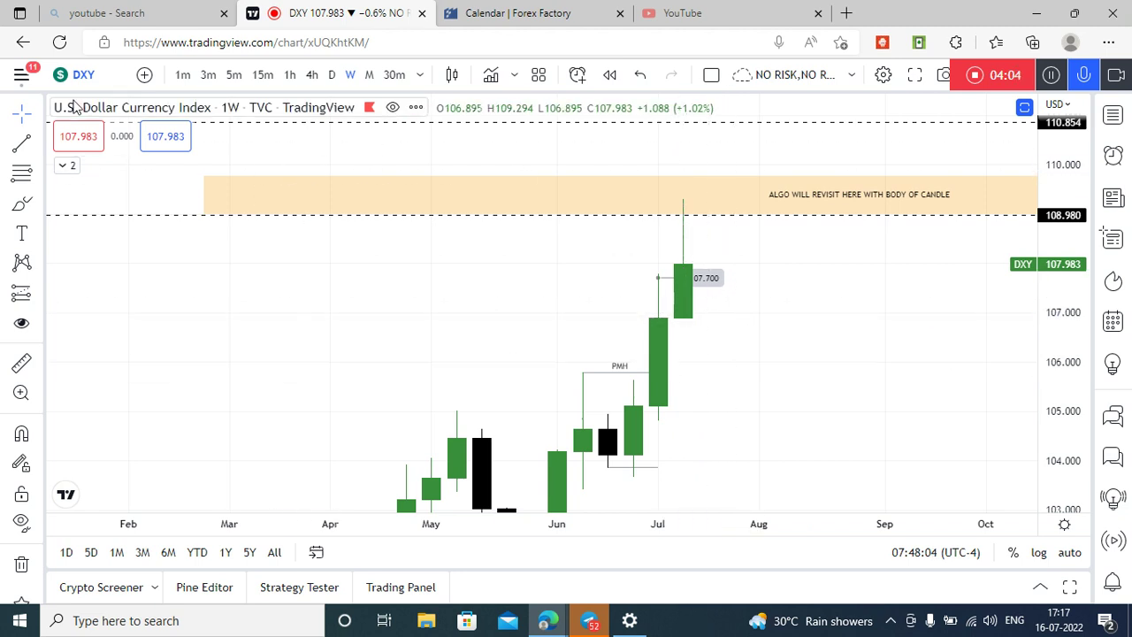
left_click(37, 114)
left_click(86, 183)
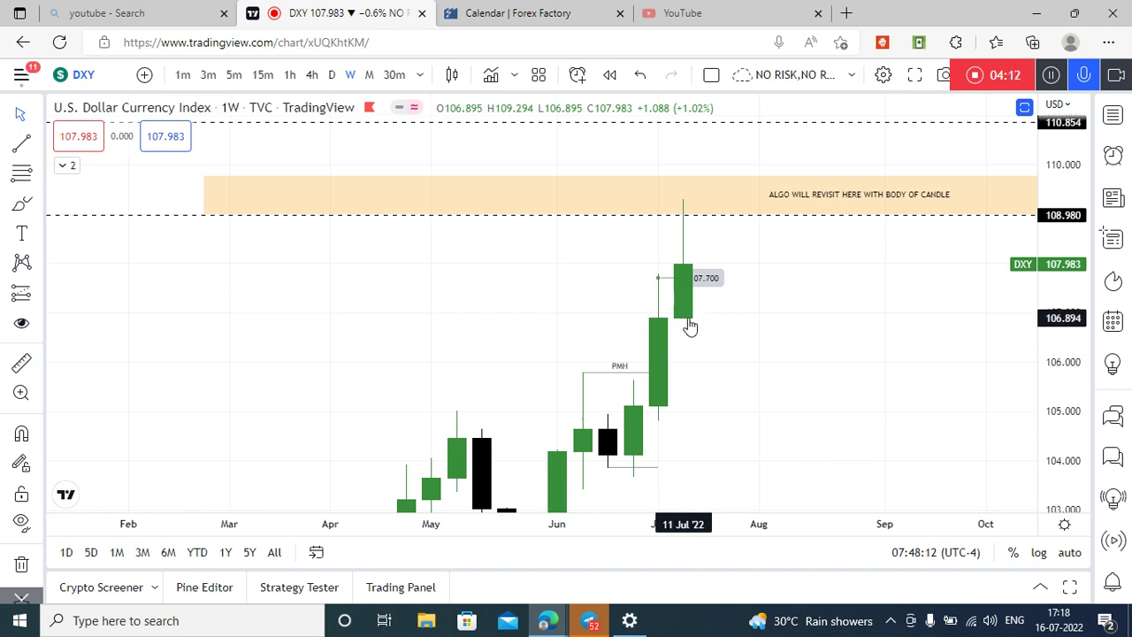
Step: Examine the weekly candles around the 107.700 and PMH levels, check the Jul 21 EUR rate event on Forex Factory, and return to the DXY chart
left_click_drag(739, 319, 745, 386)
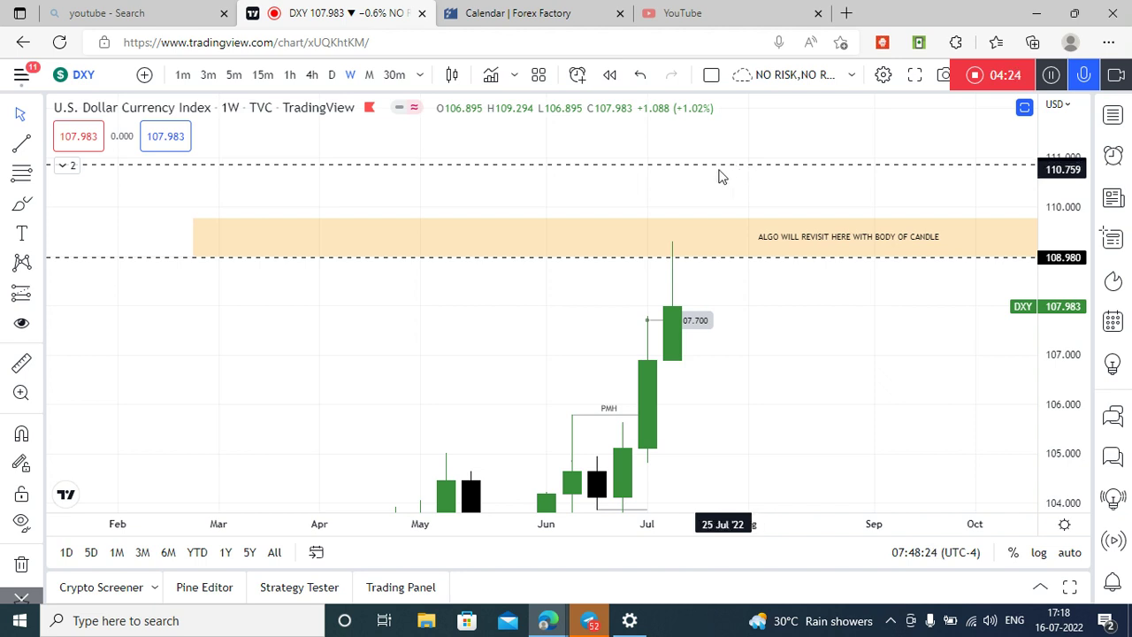
left_click_drag(788, 407, 813, 362)
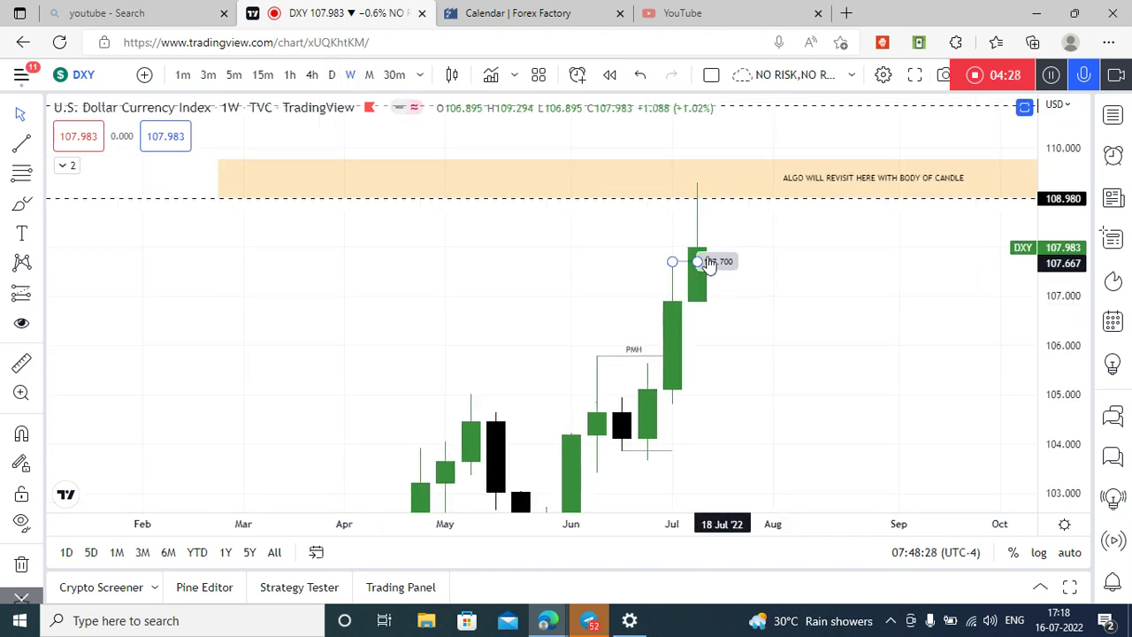
left_click(717, 309)
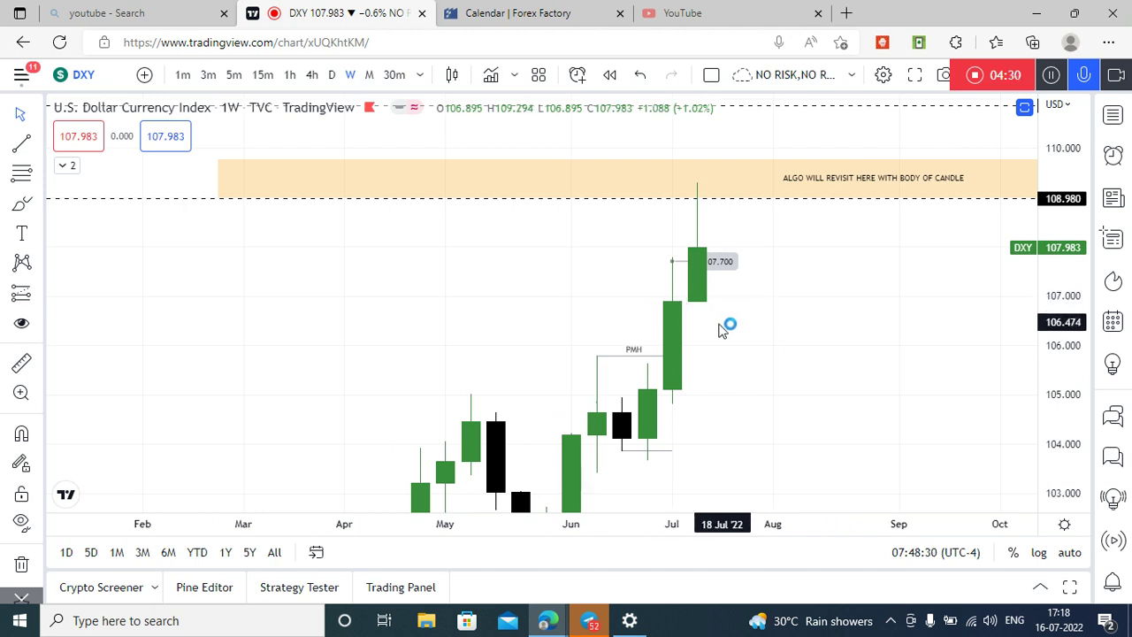
left_click_drag(720, 322, 756, 299)
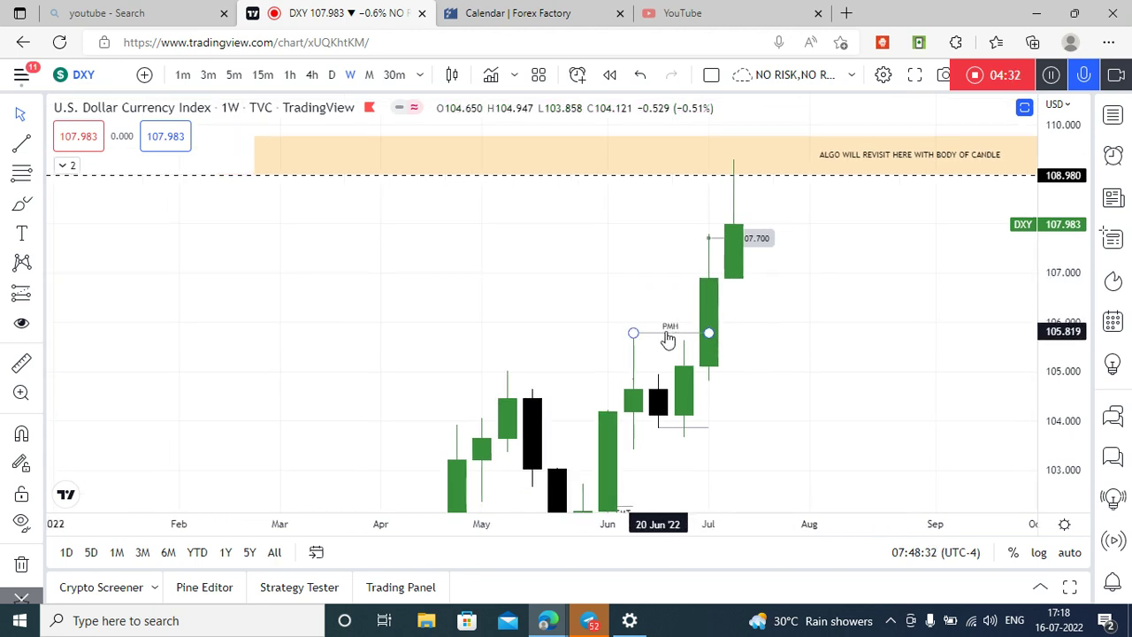
left_click_drag(785, 306, 743, 313)
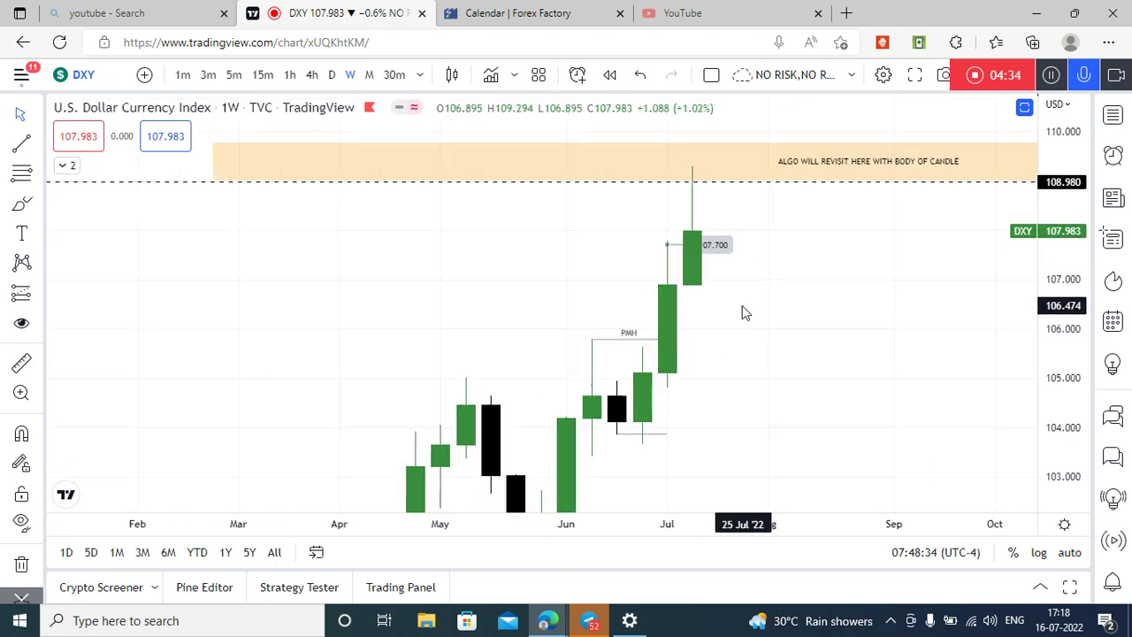
left_click(517, 11)
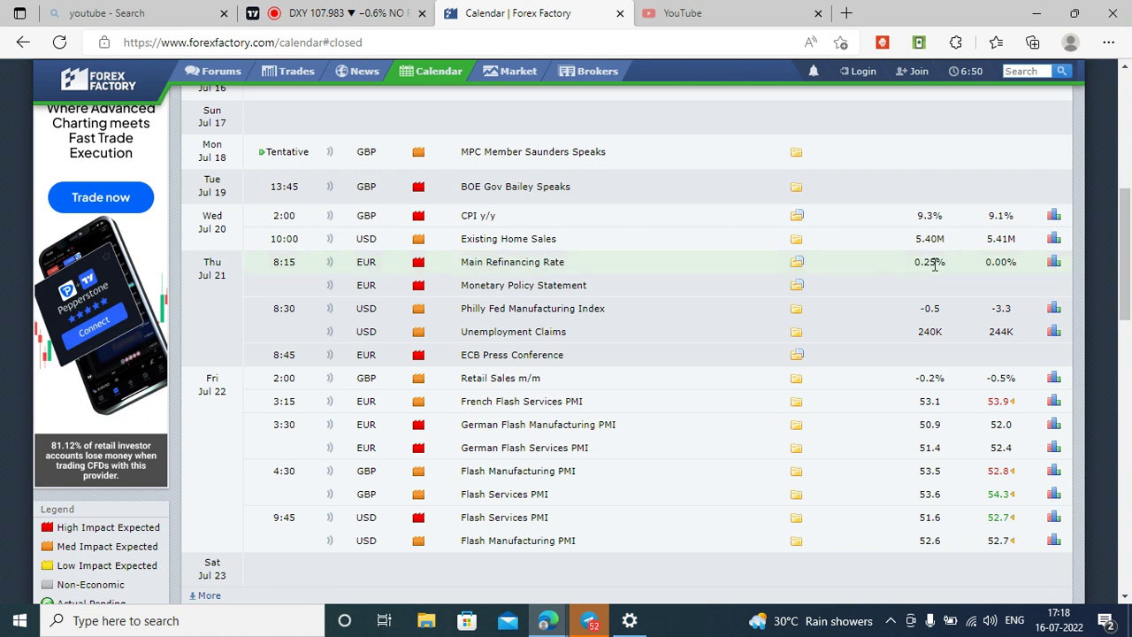
left_click(353, 19)
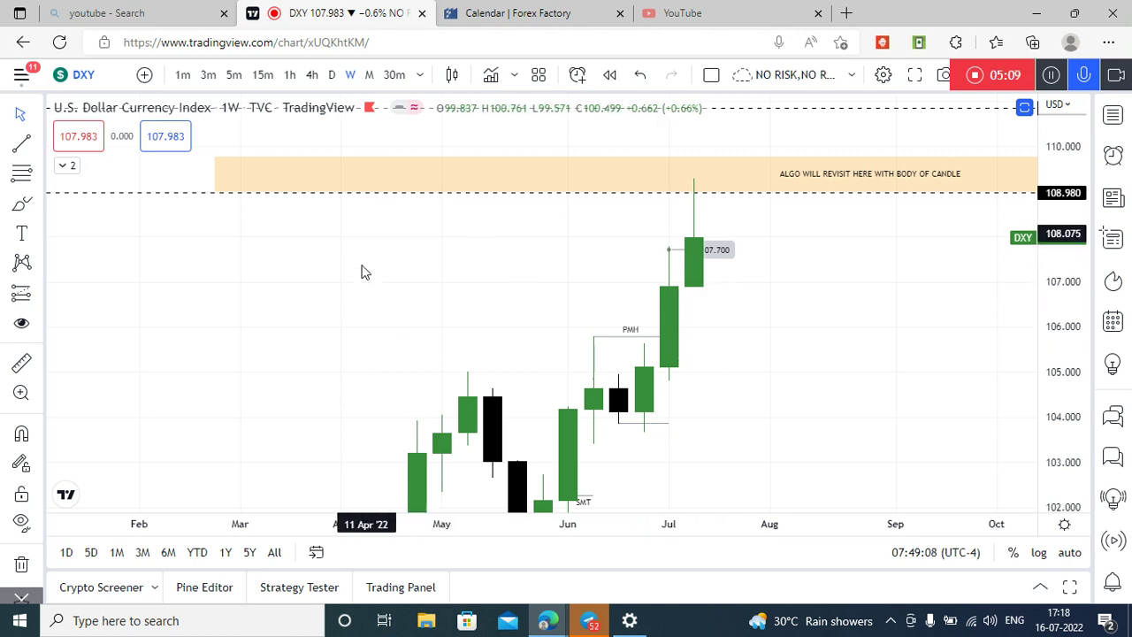
left_click(12, 143)
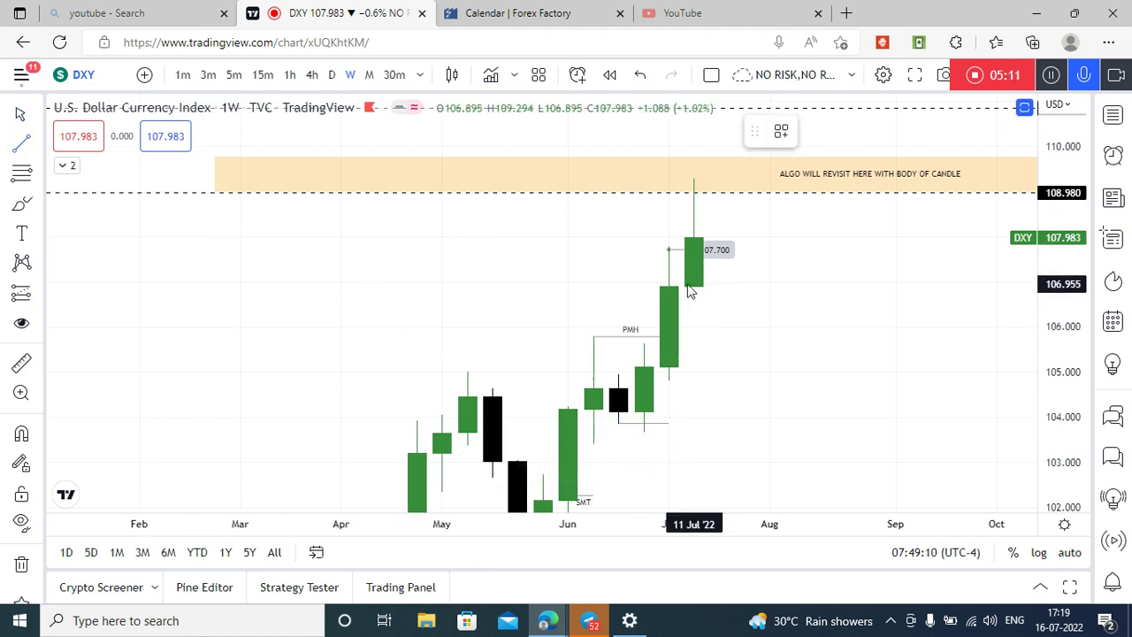
left_click(705, 292)
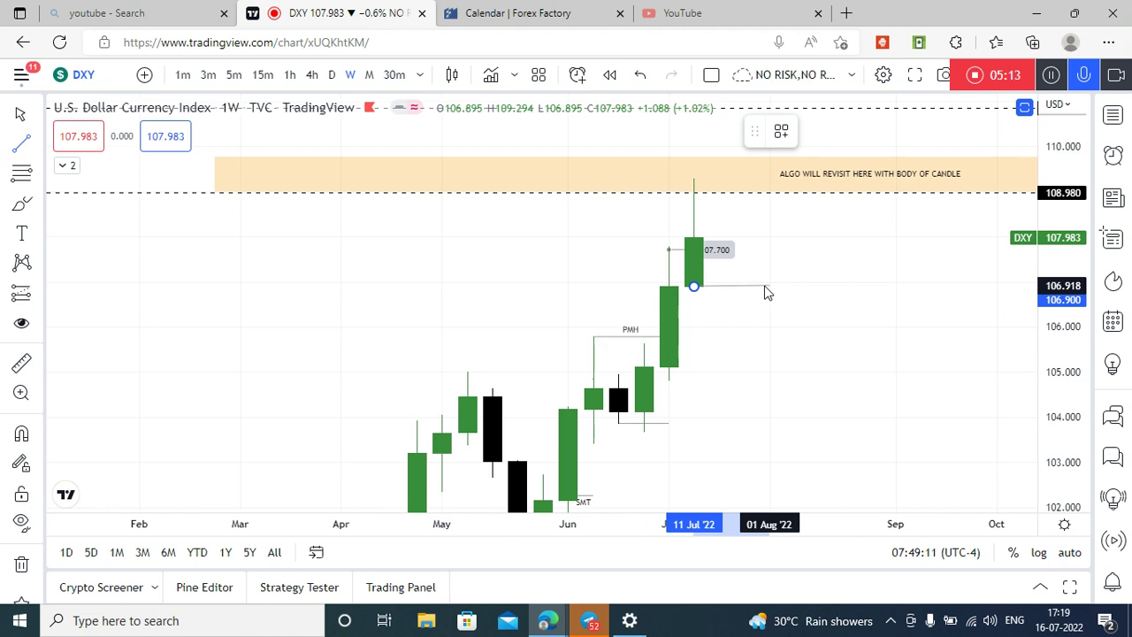
left_click(768, 293)
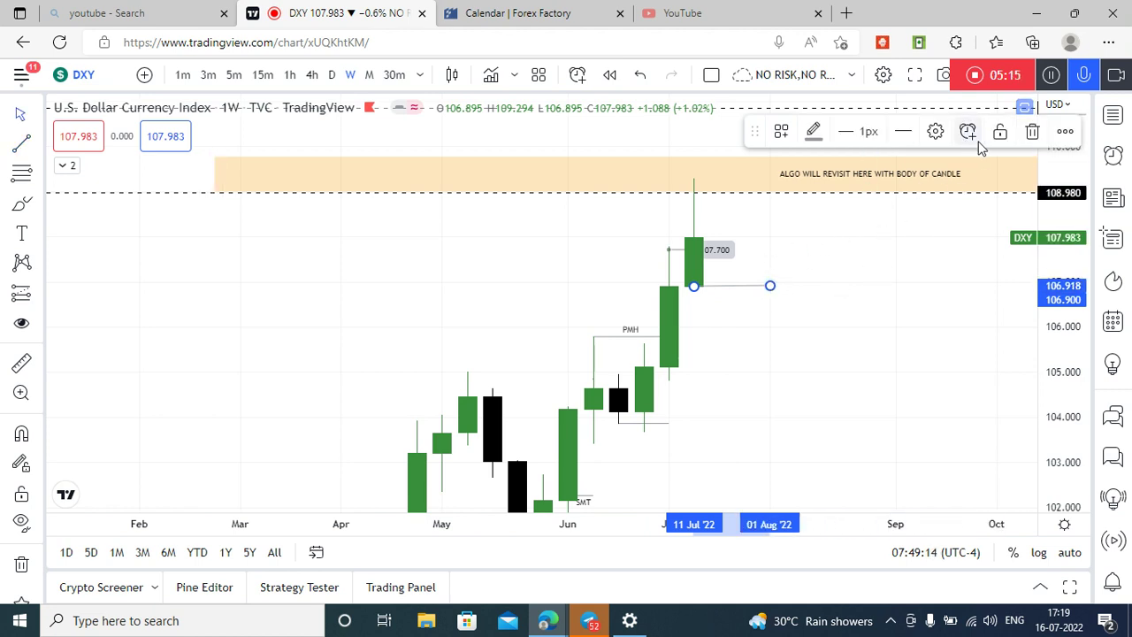
left_click(1029, 135)
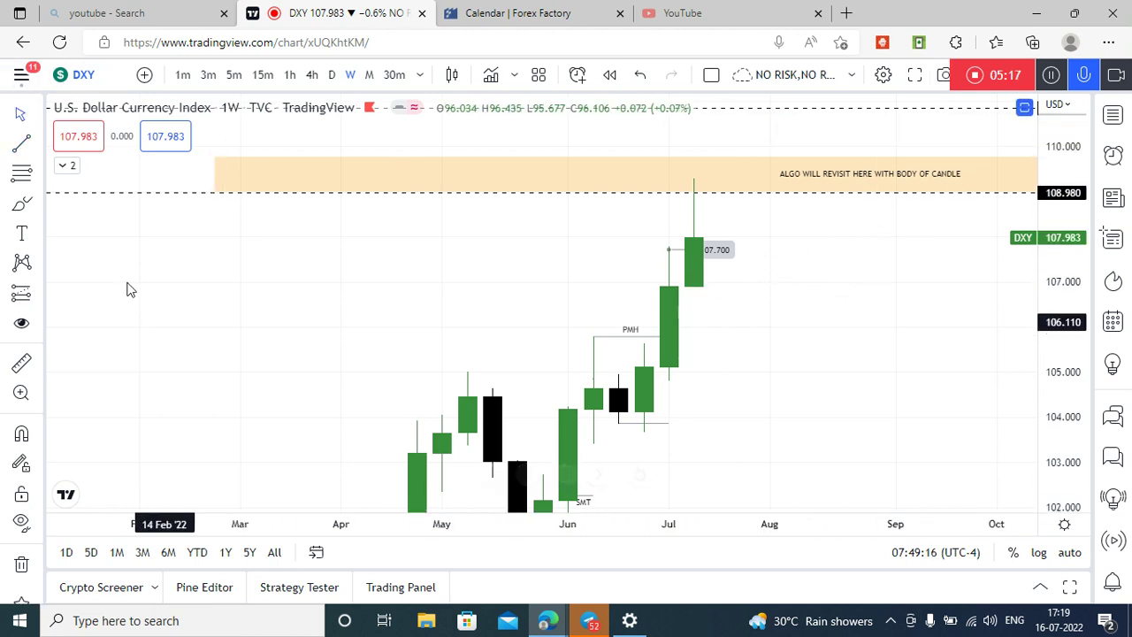
Step: Draw a horizontal ray from the low of the 11 Jul weekly candle, at about 106.92
left_click(38, 115)
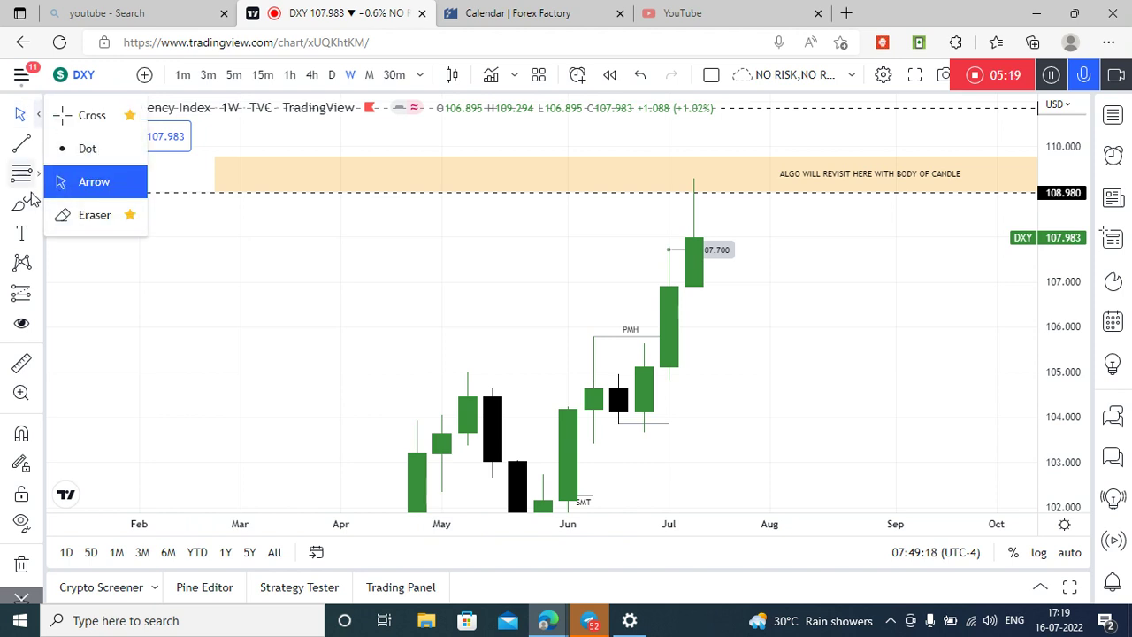
left_click(38, 145)
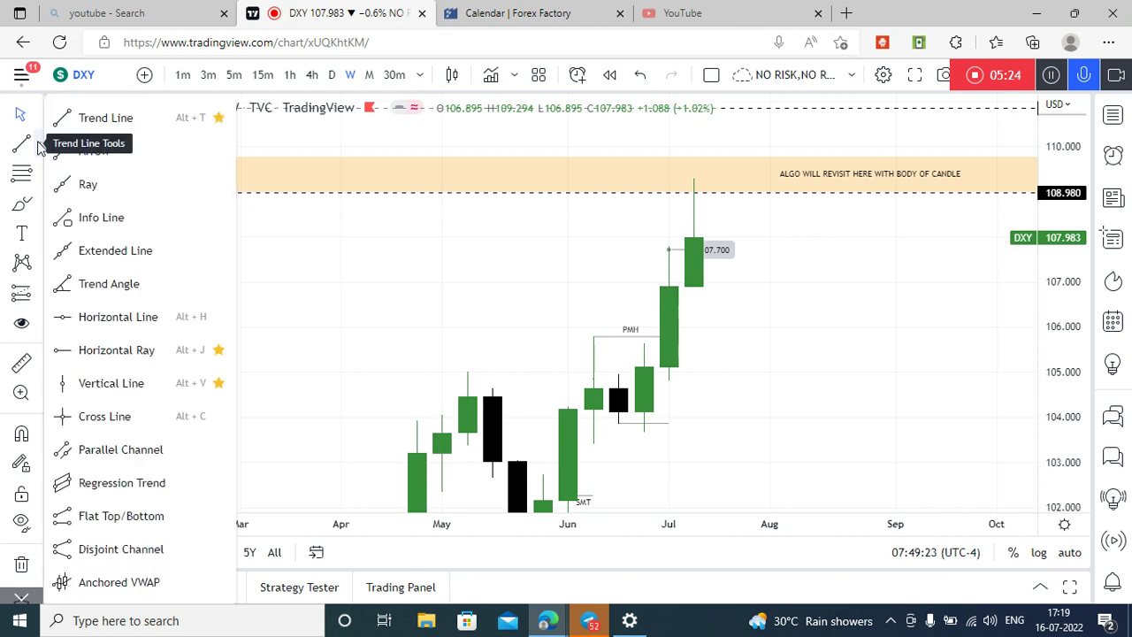
left_click(80, 344)
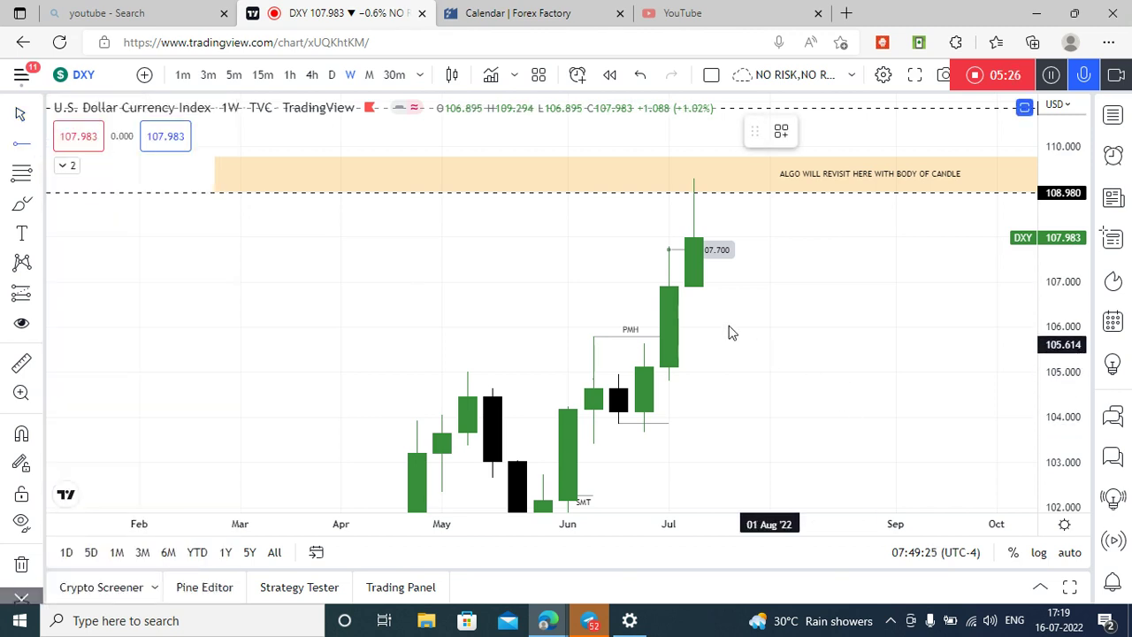
left_click(697, 285)
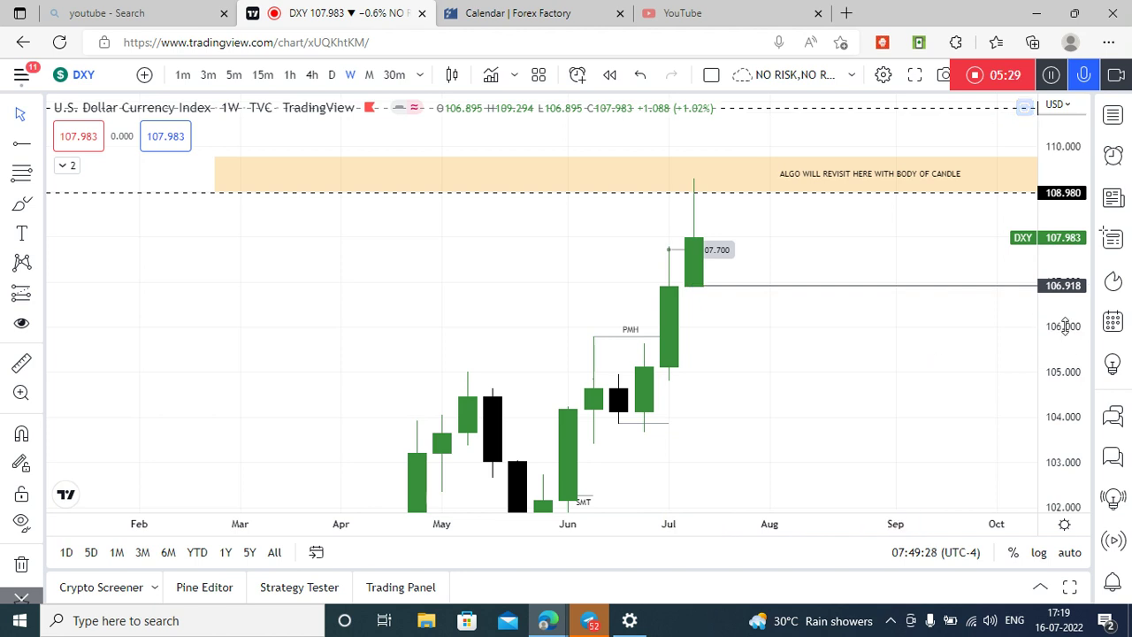
left_click_drag(1067, 364, 1065, 281)
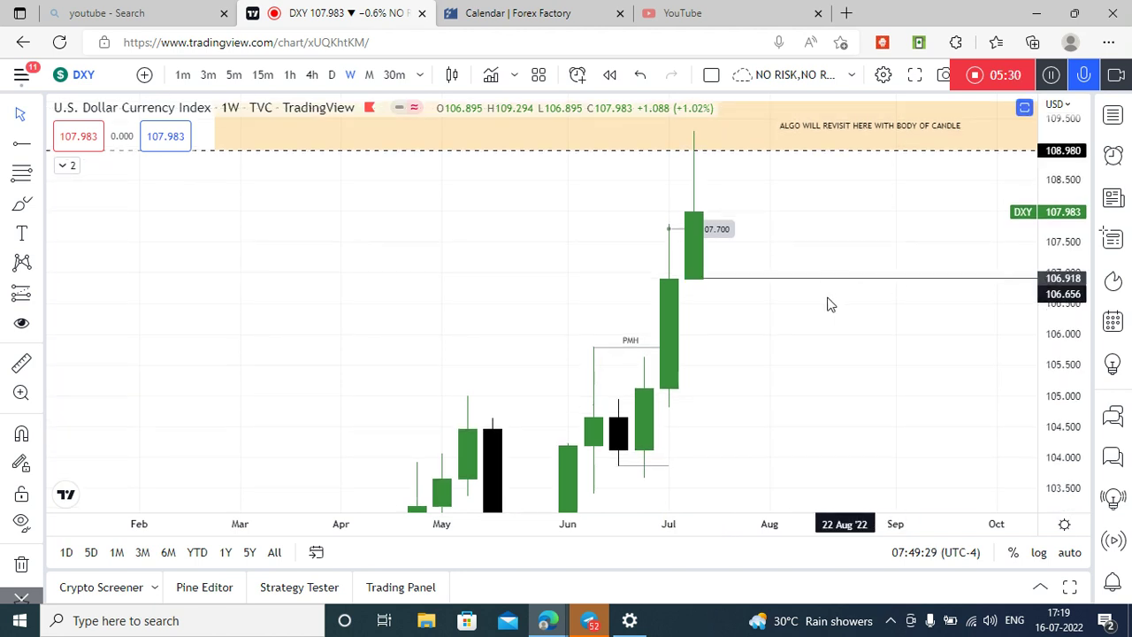
Step: Draw a second horizontal ray from the high of the 27 Jun weekly candle, at about 105.61
left_click(13, 137)
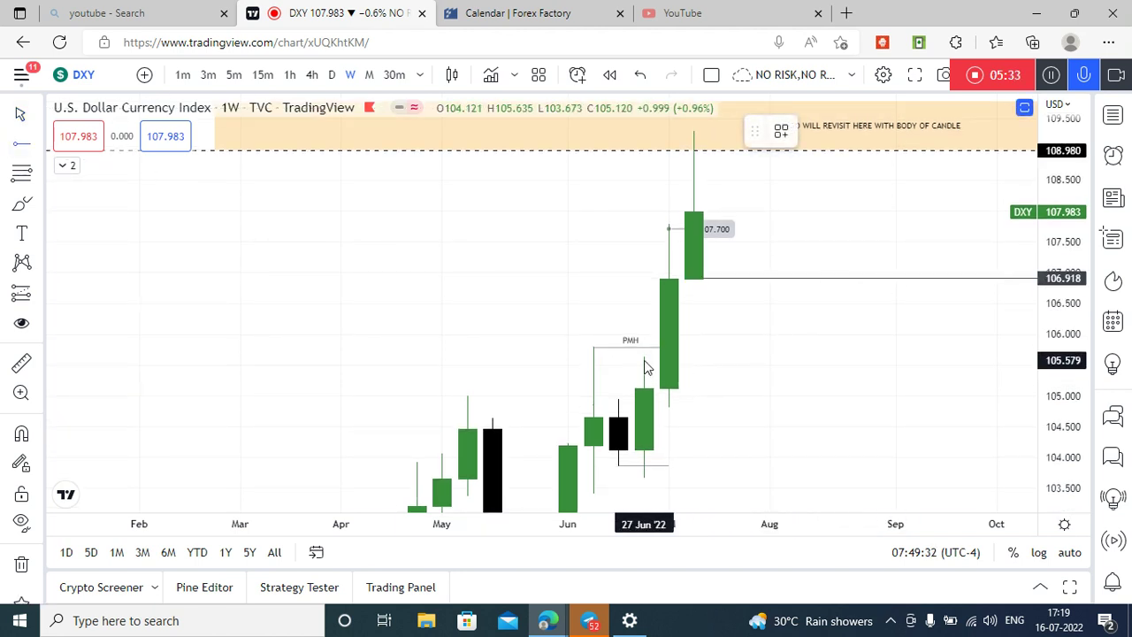
left_click(644, 359)
left_click(819, 310)
left_click_drag(816, 307, 813, 310)
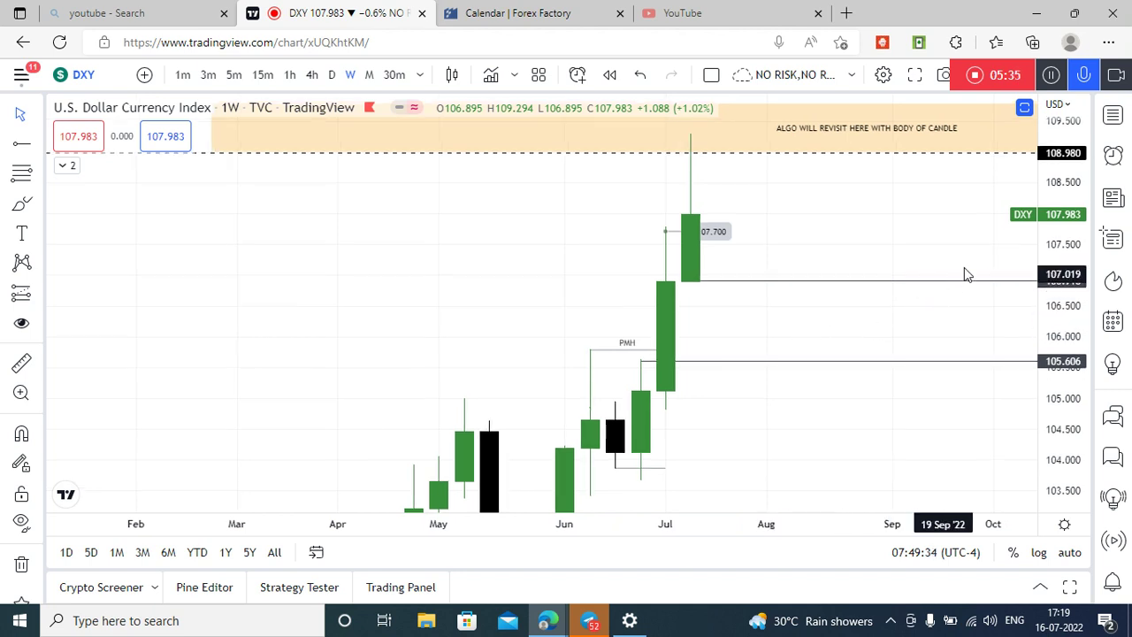
Step: Lower the ray at the 11 Jul weekly candle's low to 106.880
left_click_drag(1065, 257, 917, 309)
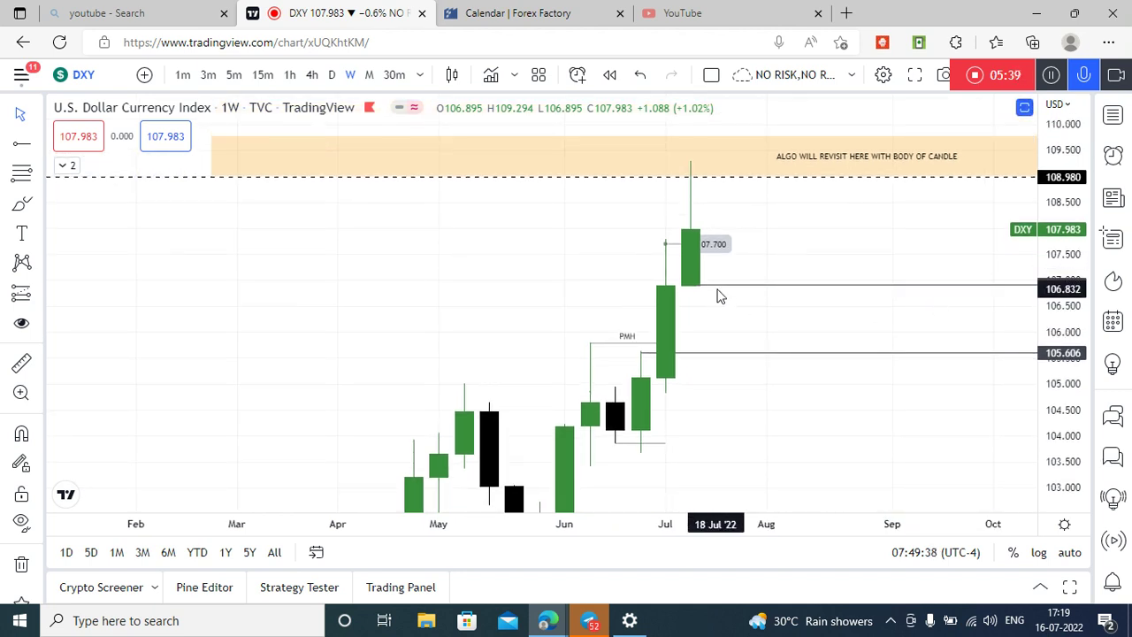
left_click_drag(719, 293, 722, 288)
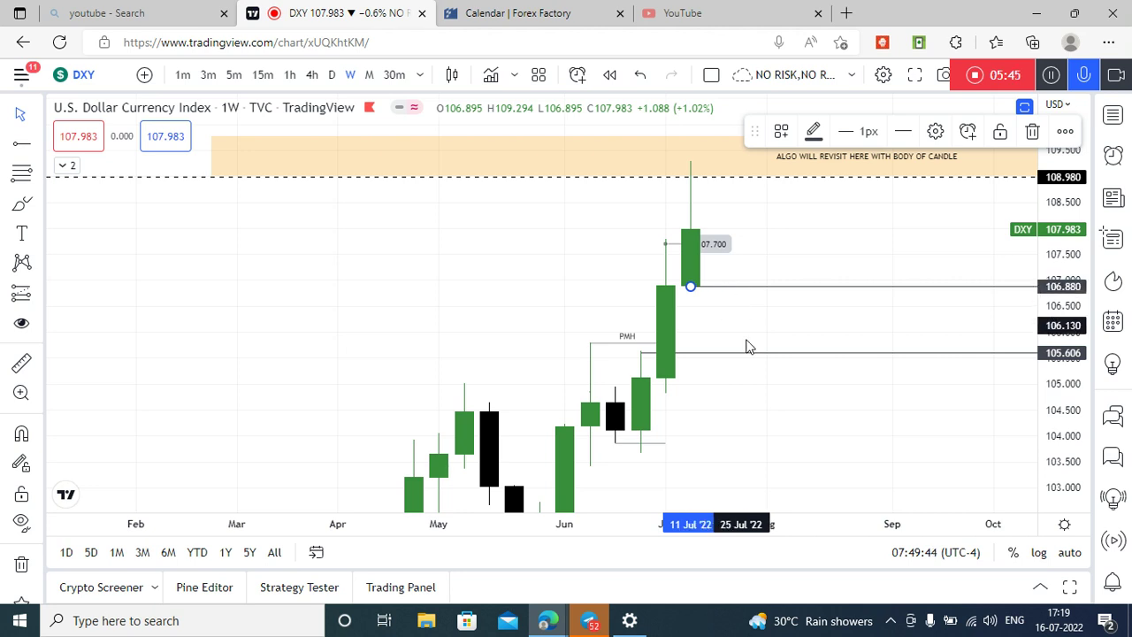
left_click_drag(766, 324, 733, 315)
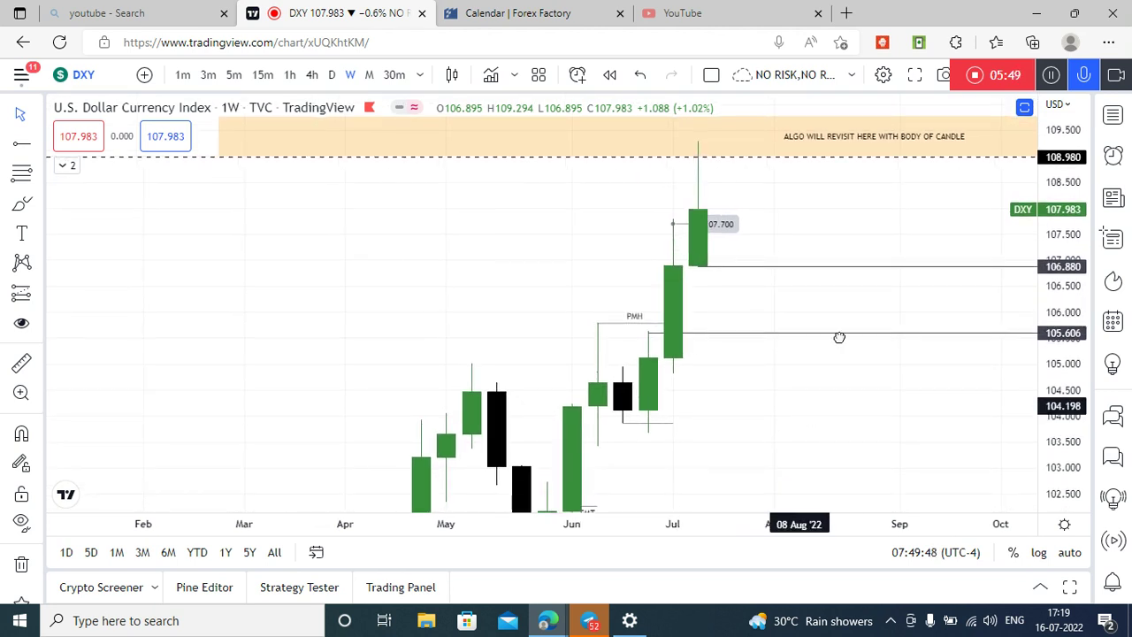
Step: Examine the May to July weekly candles in relation to the two horizontal rays, the PMH line and the 108.980 zone
left_click_drag(840, 337, 871, 269)
left_click_drag(1054, 321, 1052, 372)
left_click_drag(783, 368, 732, 454)
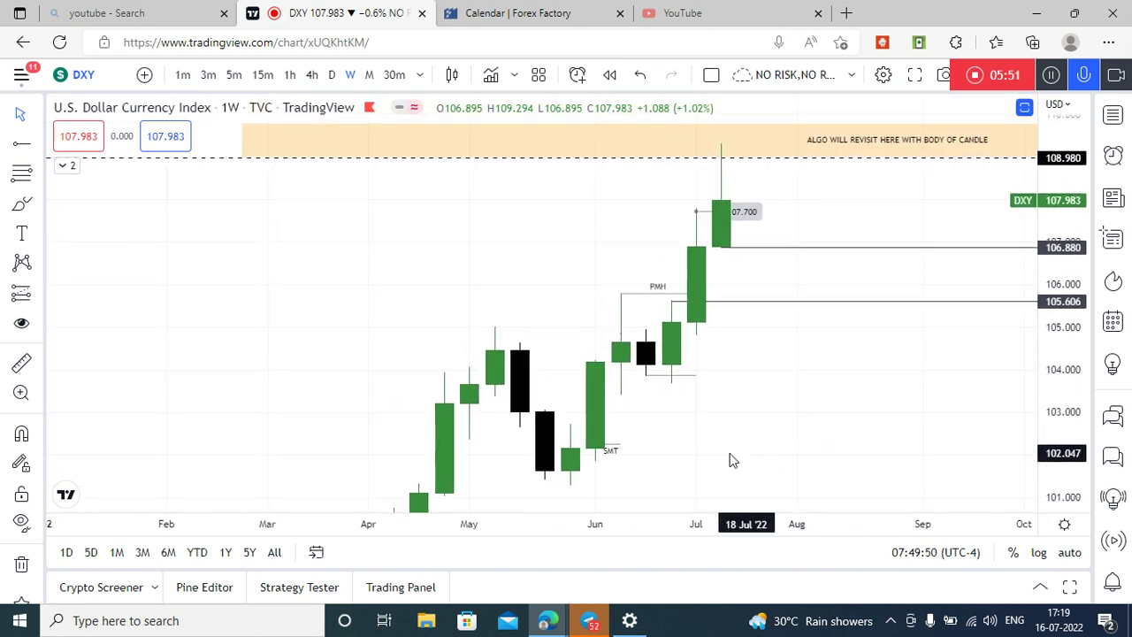
left_click_drag(761, 366, 770, 389)
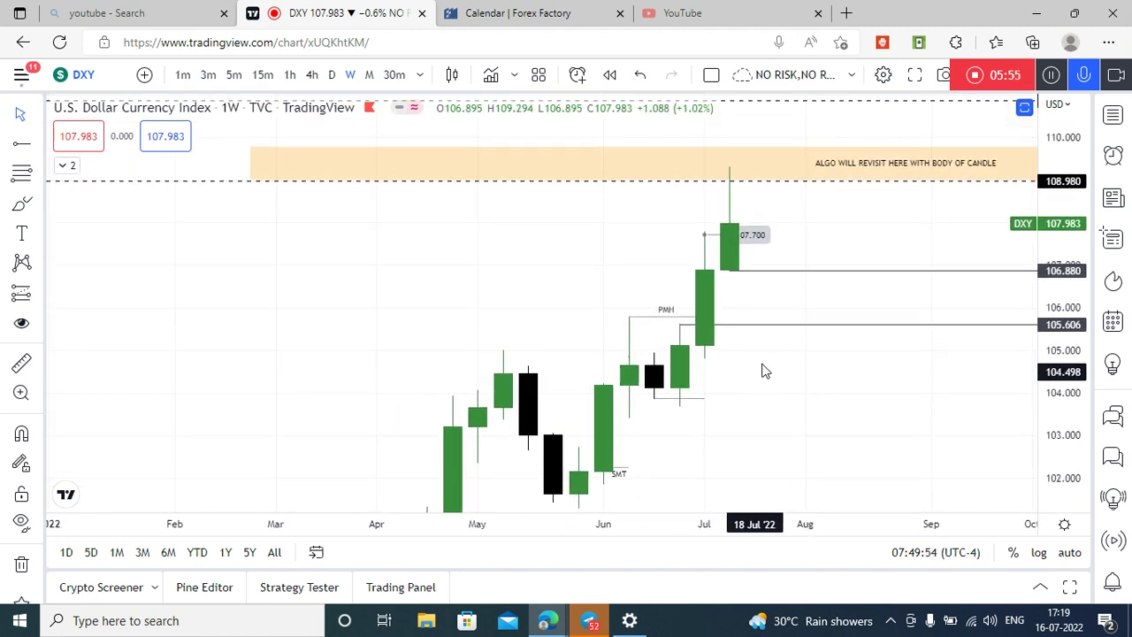
left_click_drag(761, 363, 773, 384)
left_click_drag(1076, 394, 1075, 418)
left_click_drag(589, 358, 741, 367)
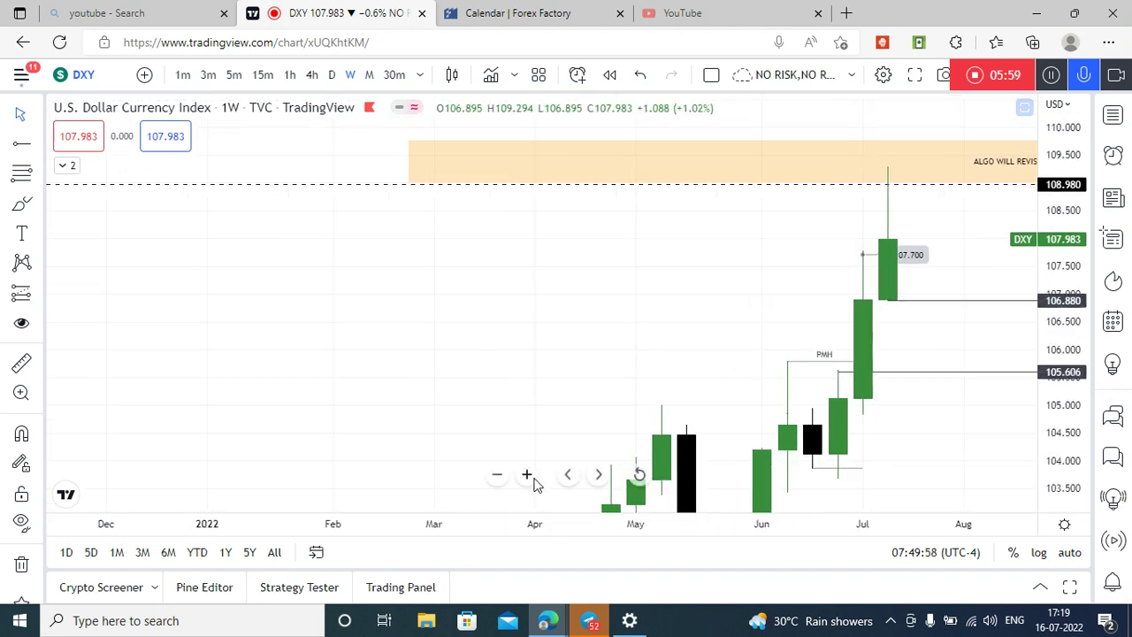
left_click(531, 478)
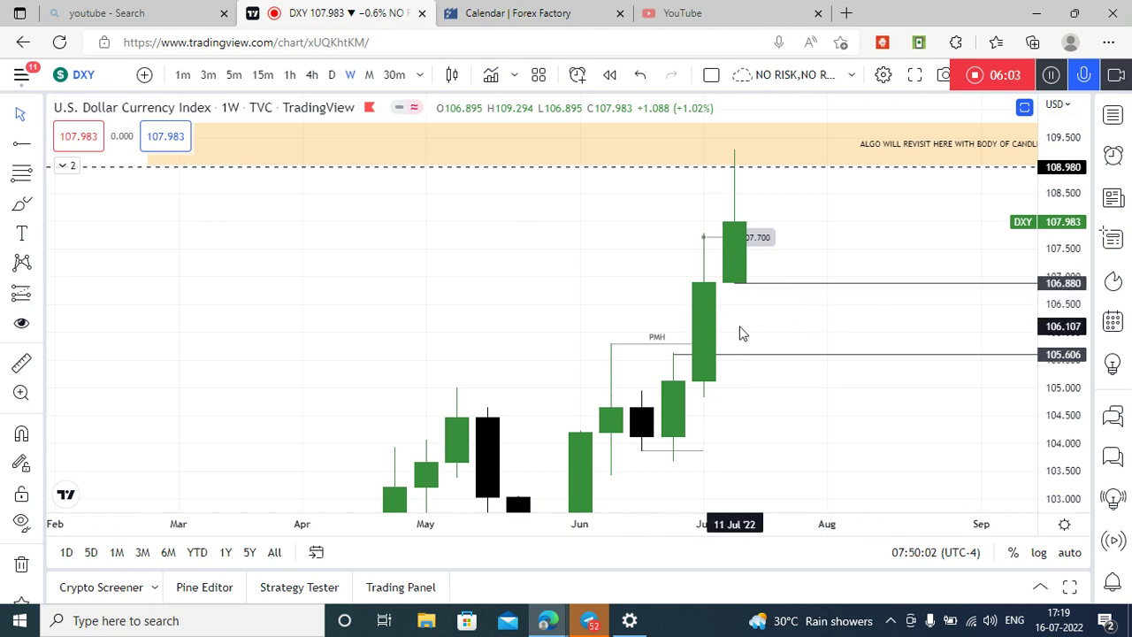
left_click_drag(787, 320, 732, 337)
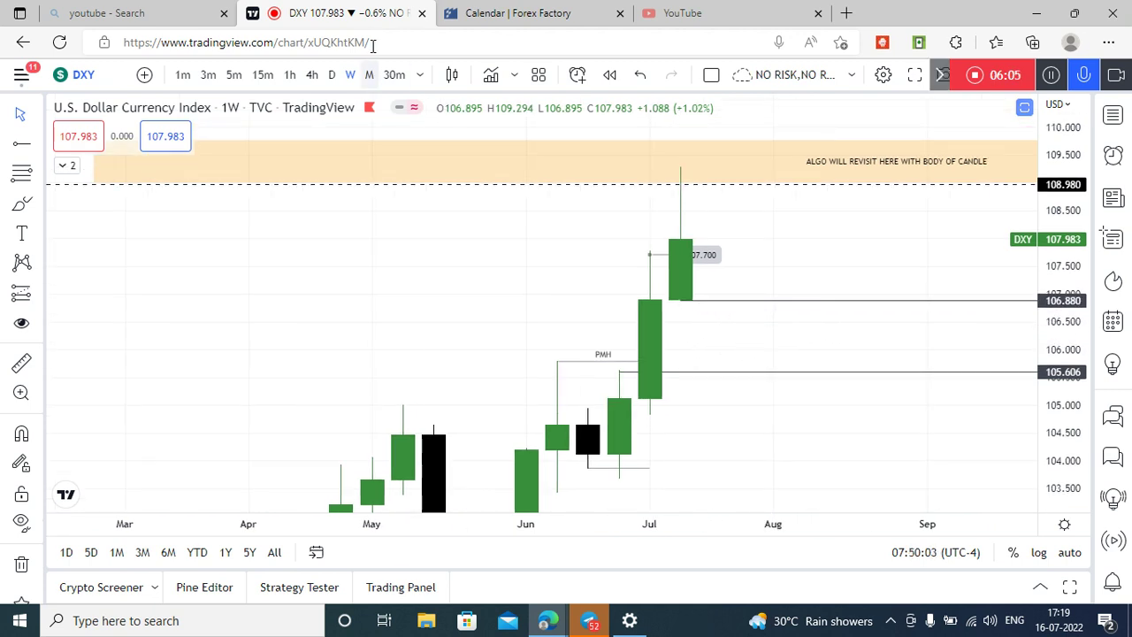
Step: Switch the DXY chart to the daily timeframe and frame the July candles between the 105.606 ray and the 108.980 zone
left_click(332, 80)
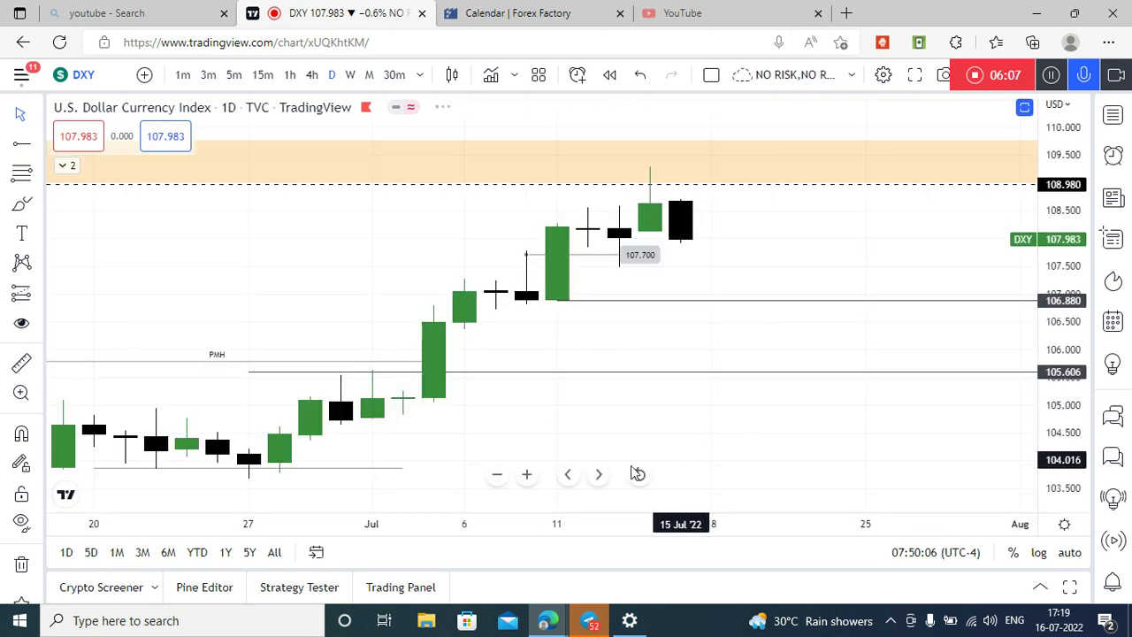
left_click_drag(1049, 410, 1047, 309)
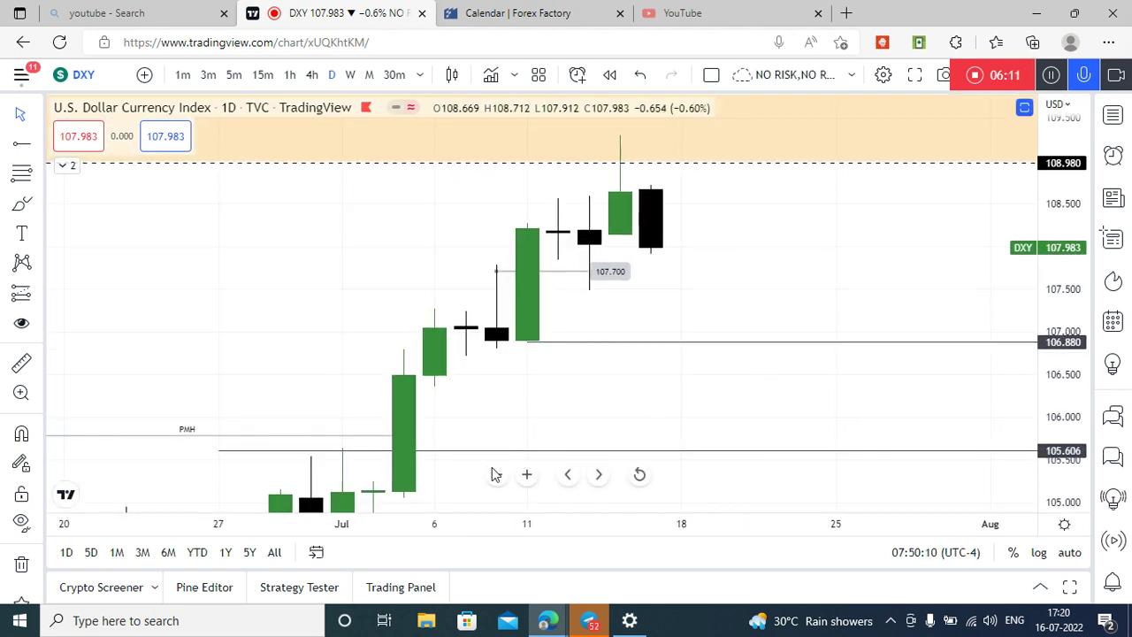
left_click(497, 474)
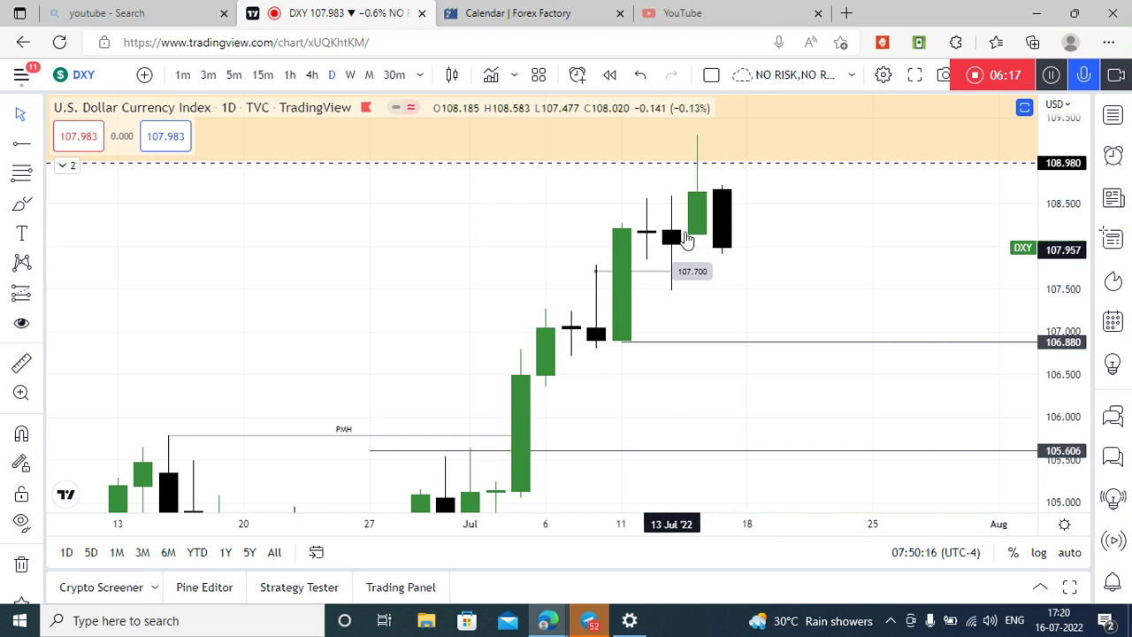
left_click_drag(757, 231, 748, 222)
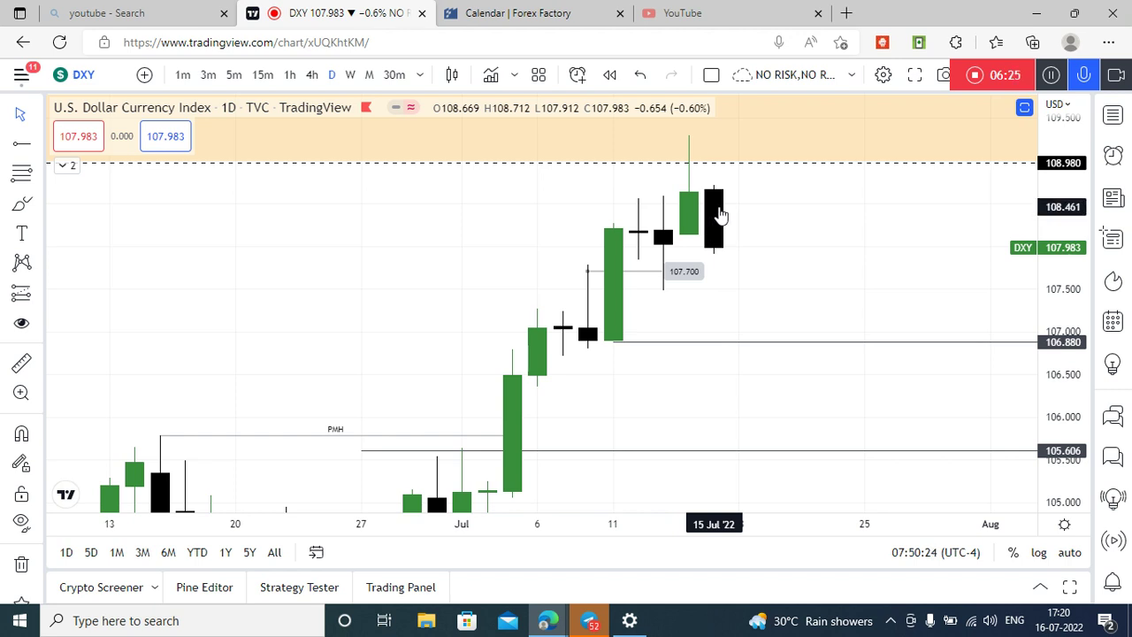
Step: Switch the DXY chart to the 1-hour timeframe and frame the mid-July candles above the 106.880 ray
left_click_drag(753, 255, 741, 213)
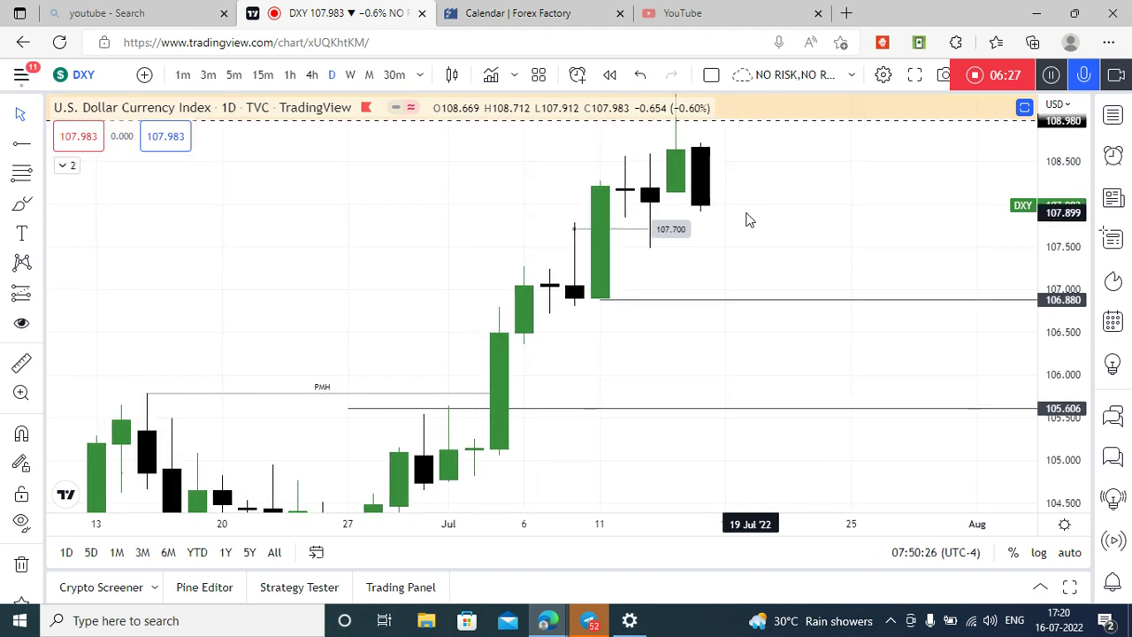
left_click(289, 76)
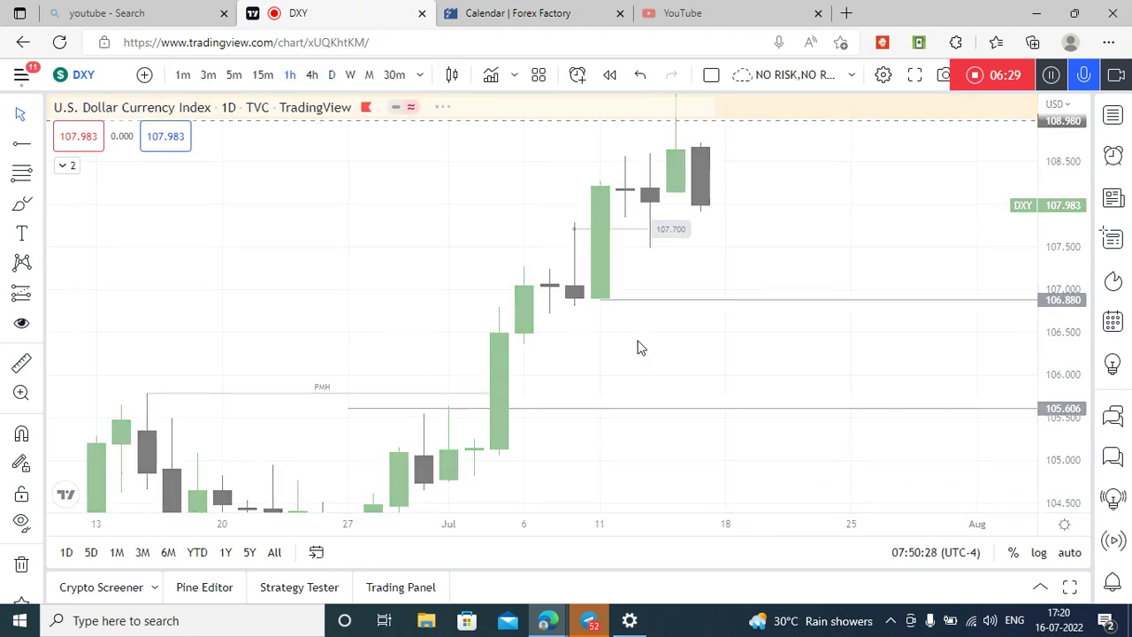
left_click(639, 474)
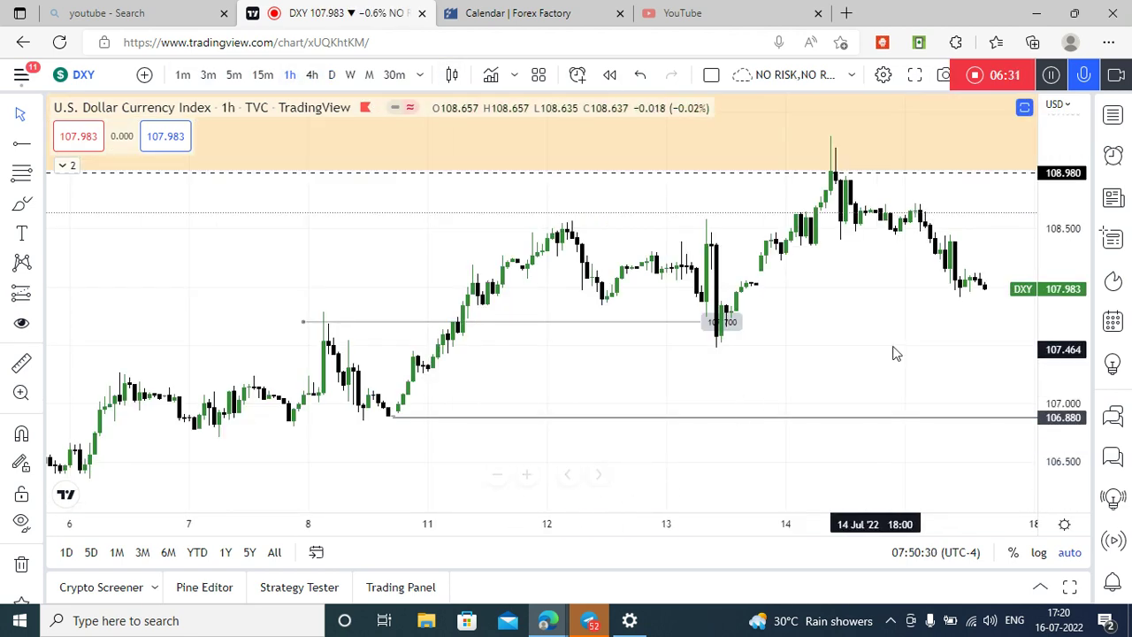
left_click_drag(875, 265, 644, 271)
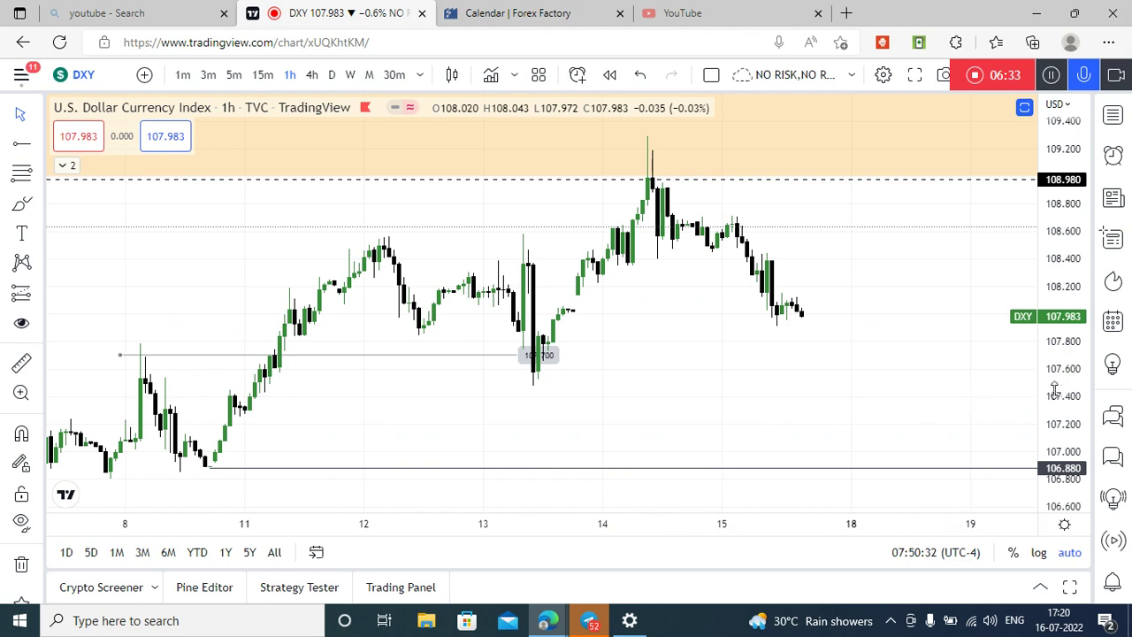
left_click_drag(1055, 390, 1056, 322)
left_click_drag(861, 321, 856, 210)
left_click_drag(807, 275, 705, 289)
Step: Place an eye icon just below the 106.880 ray, between 18 and 19 July
left_click(488, 429)
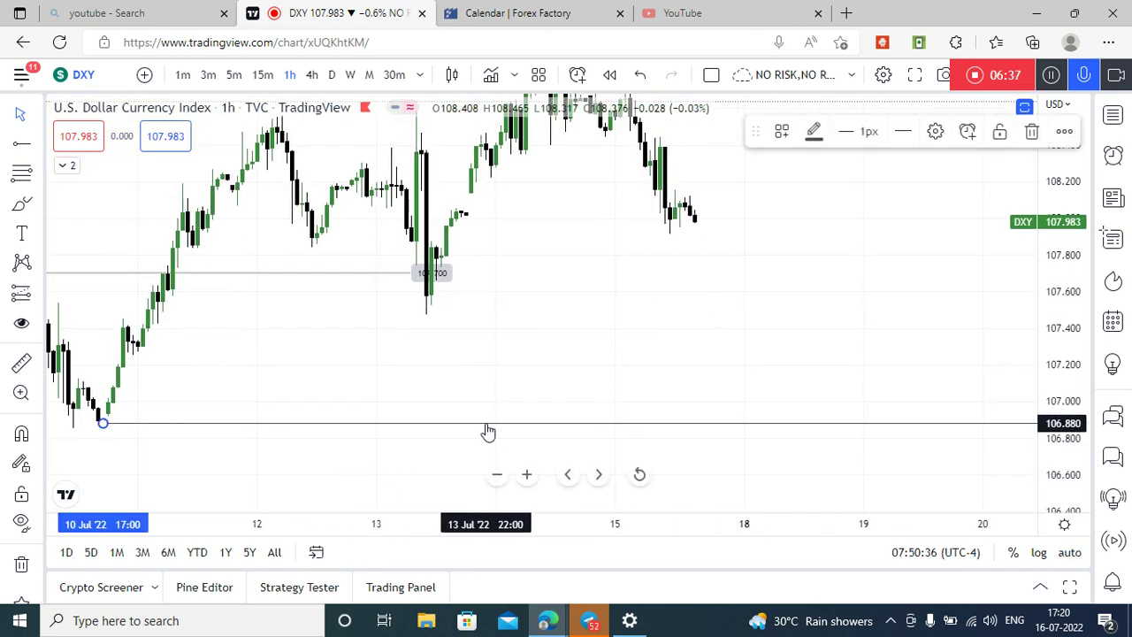
left_click(22, 324)
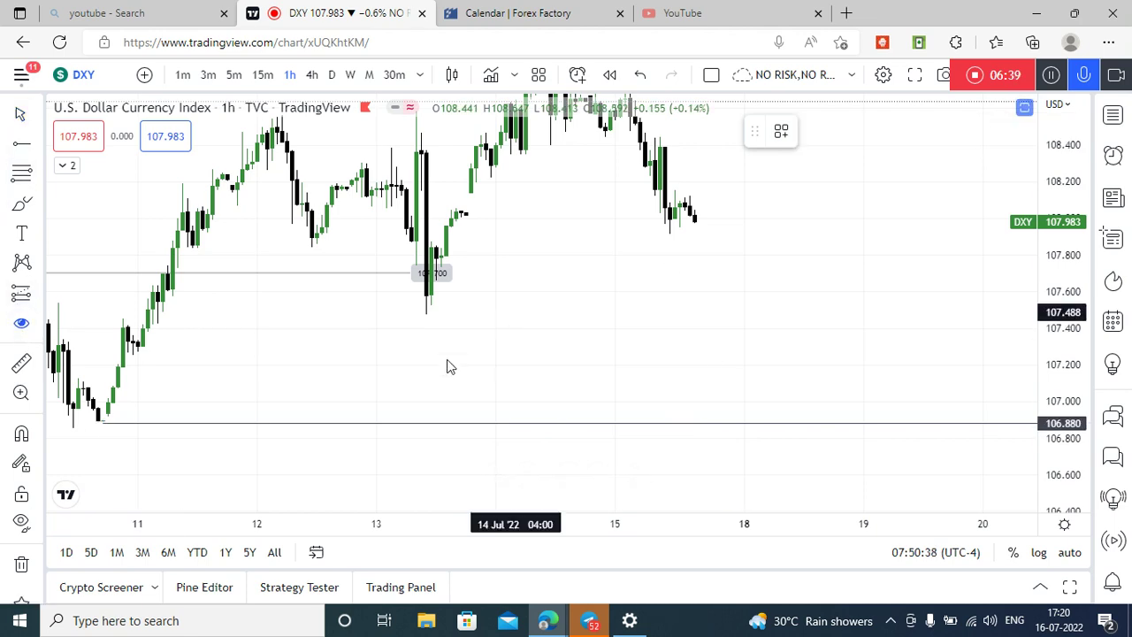
left_click(832, 439)
left_click(612, 287)
Step: Draw a nearly horizontal trend line at about 108.35 from the 14 Jul swing low to the 15 Jul 07:00 candle
left_click_drag(645, 334, 705, 347)
left_click_drag(573, 296, 525, 364)
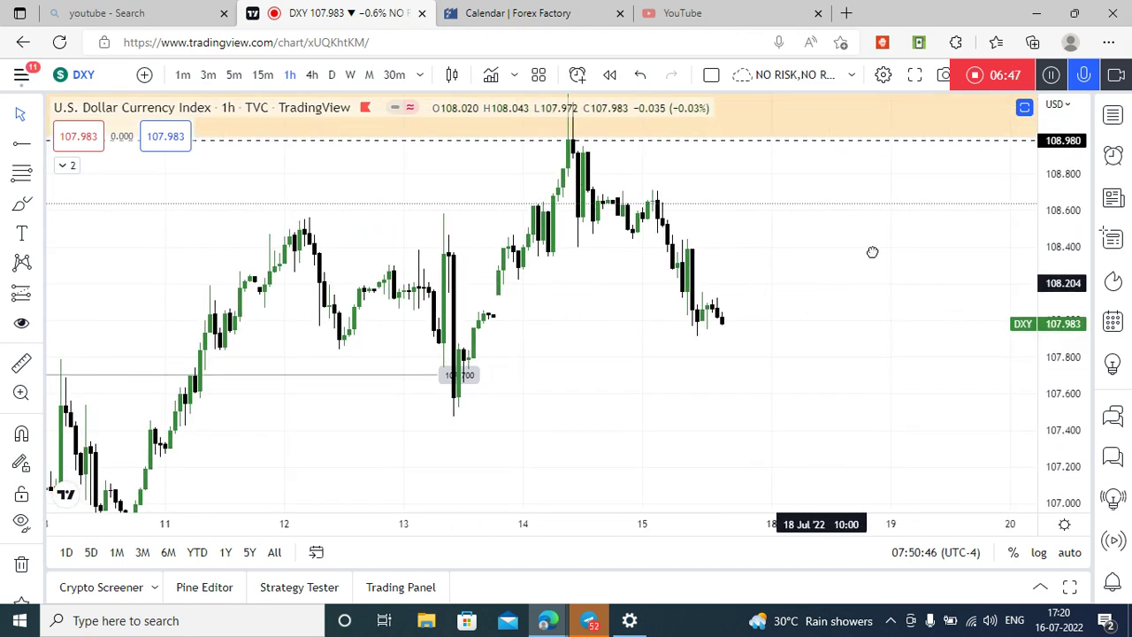
left_click_drag(872, 252, 932, 262)
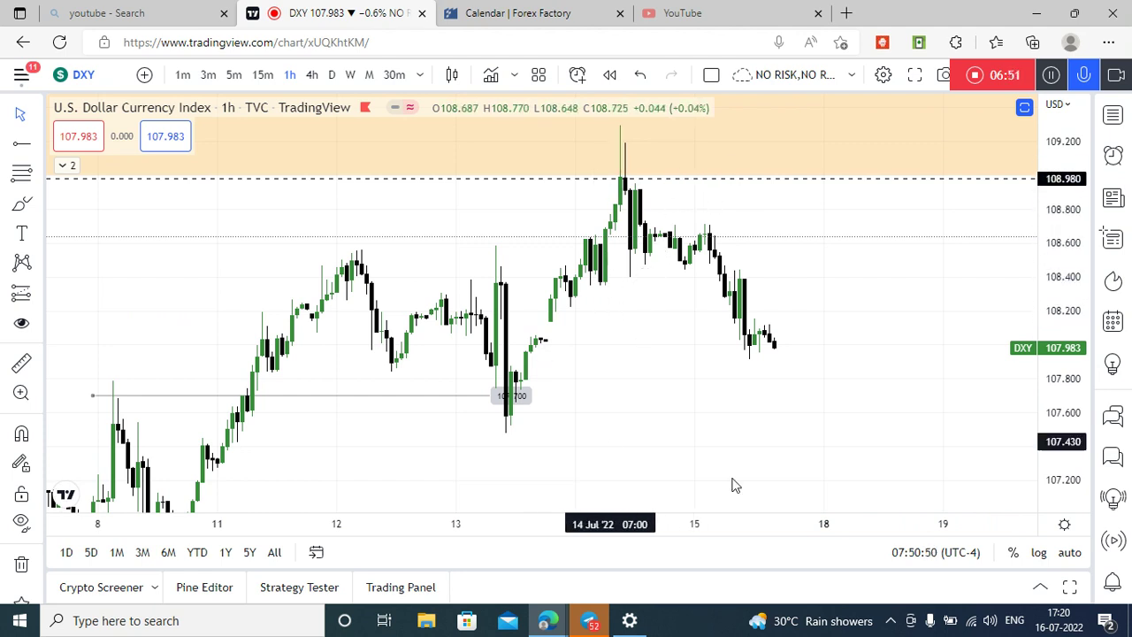
left_click(35, 143)
left_click(133, 117)
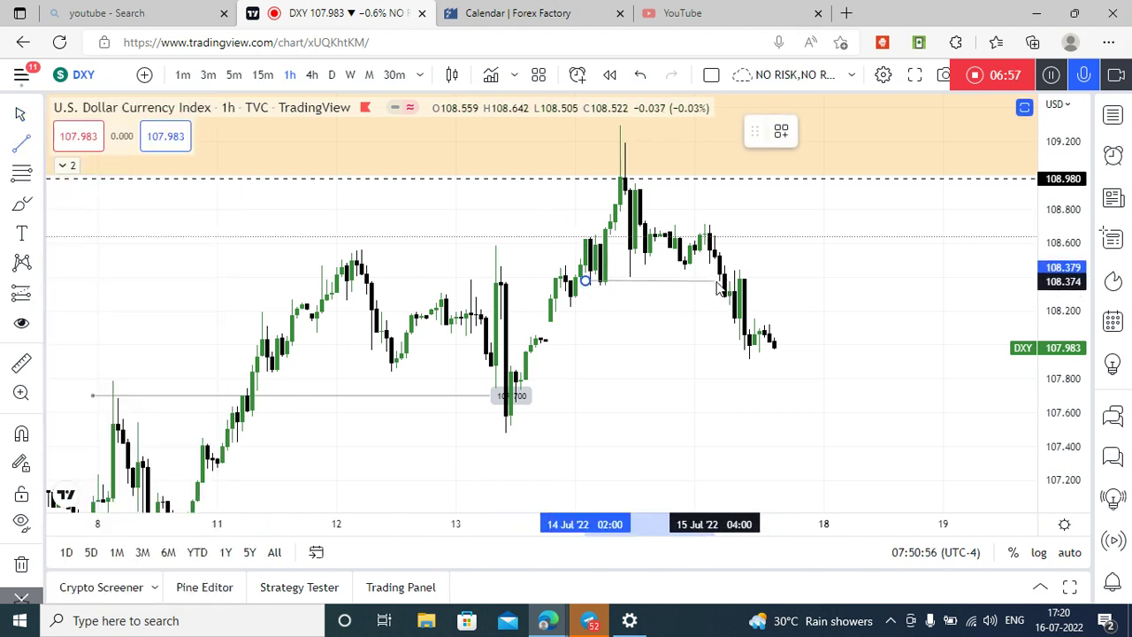
left_click_drag(720, 288, 720, 288)
left_click_drag(639, 291, 660, 294)
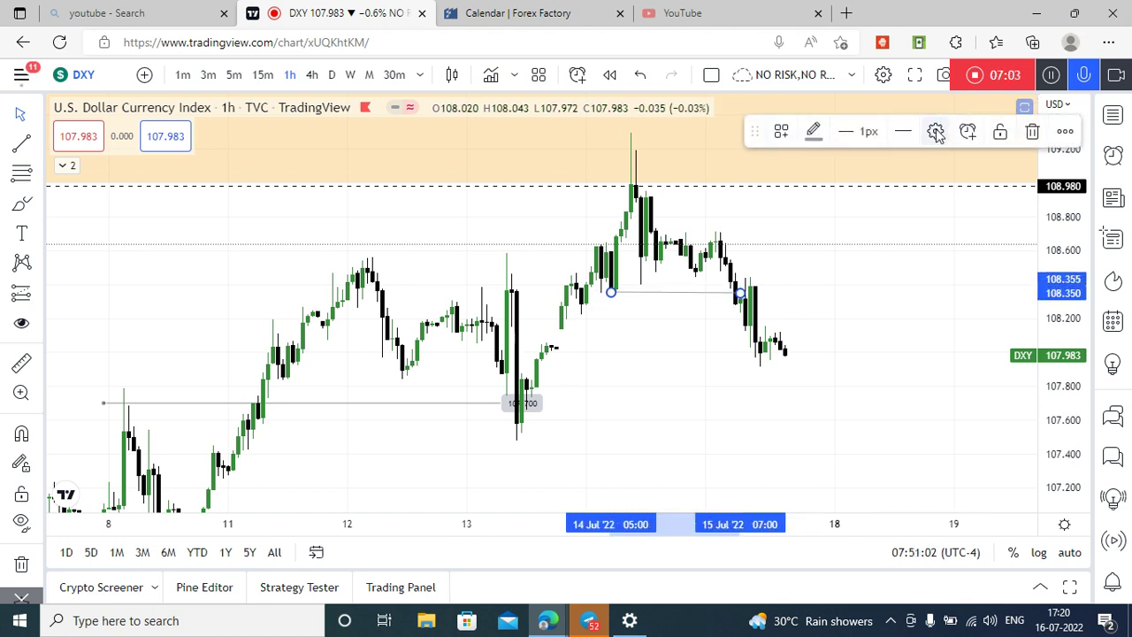
Step: Label the new trend line "shift", with the text centred below the line
left_click(935, 130)
left_click(543, 321)
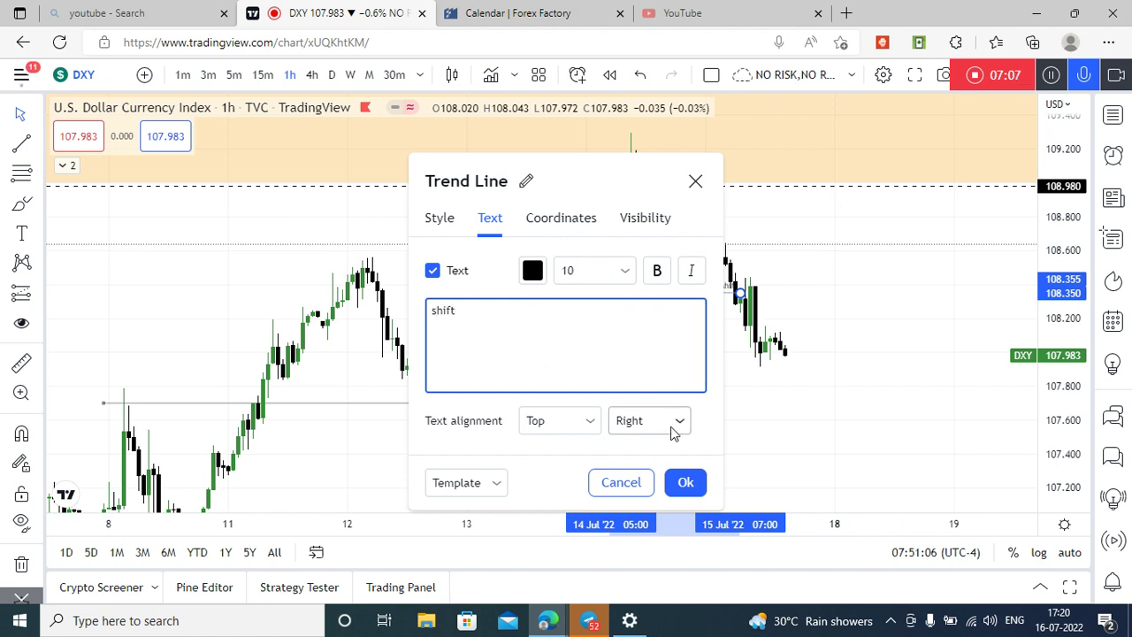
left_click(550, 418)
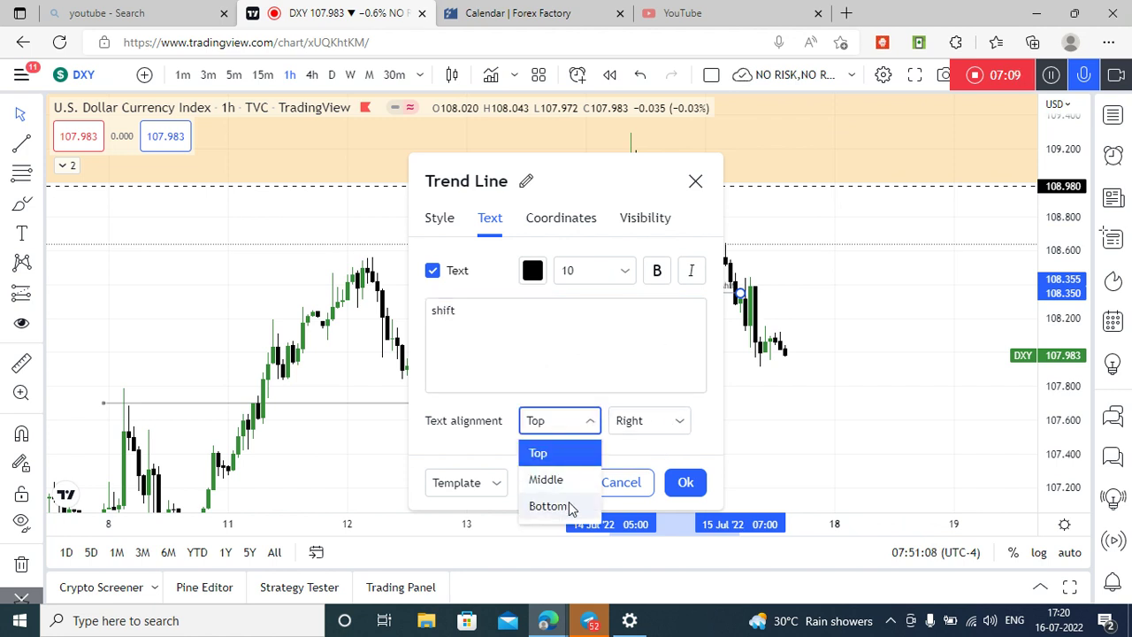
left_click(549, 506)
left_click(678, 423)
left_click(619, 480)
left_click(912, 400)
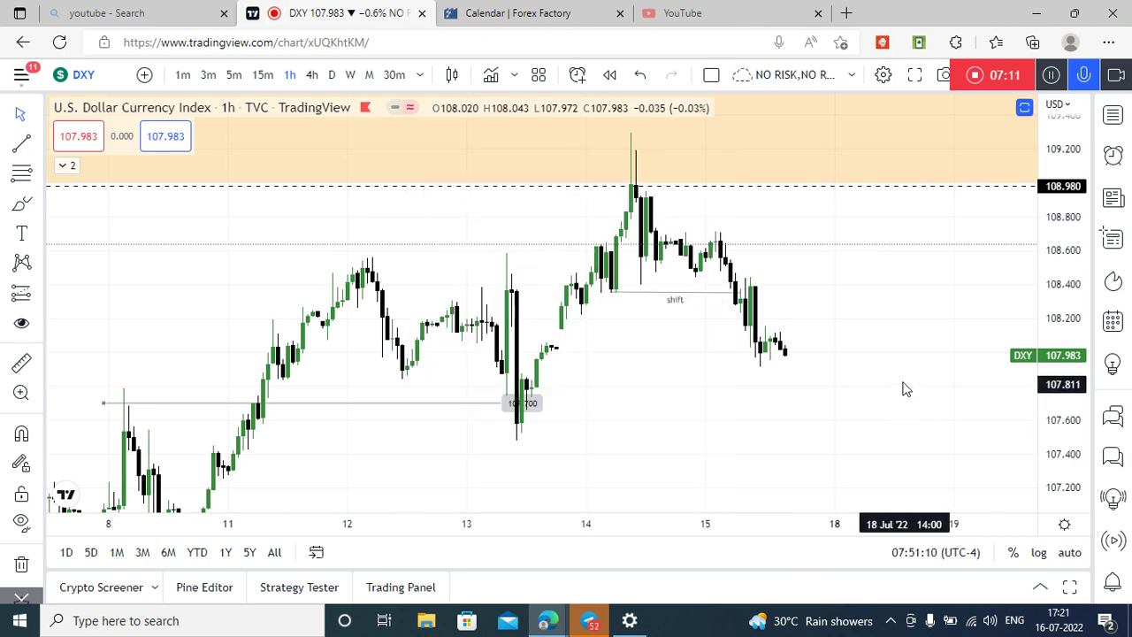
Step: Examine the hourly decline from the 108.980 level through the shift line, compared with the 13 July low near the 107.700 line
left_click_drag(903, 384, 886, 327)
left_click_drag(826, 360, 771, 367)
left_click_drag(828, 306, 822, 320)
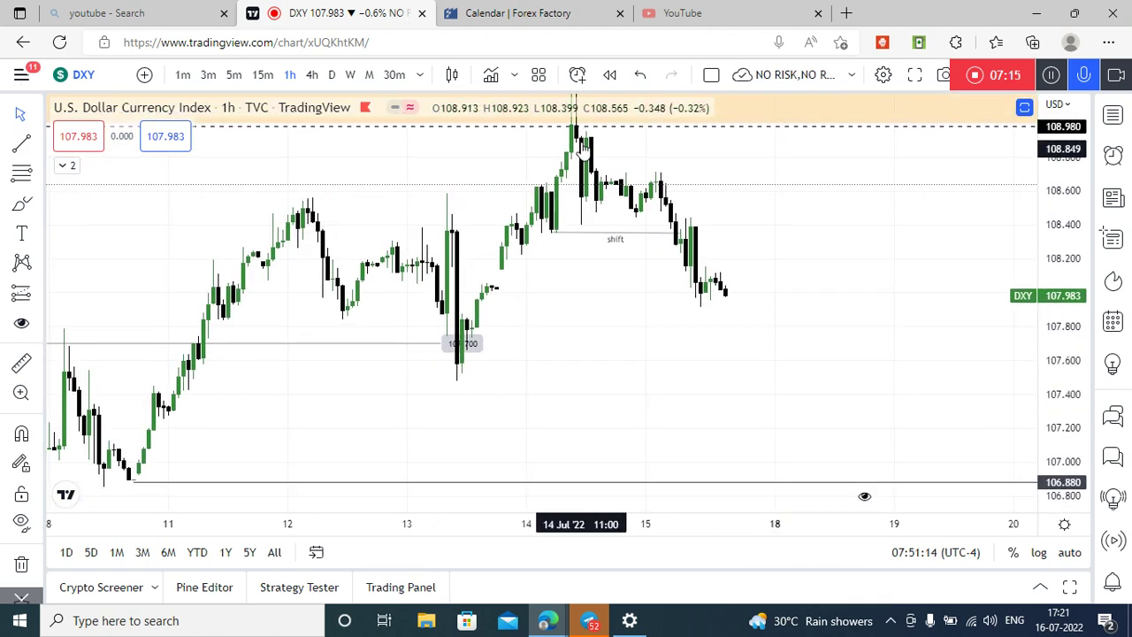
left_click_drag(584, 270, 592, 285)
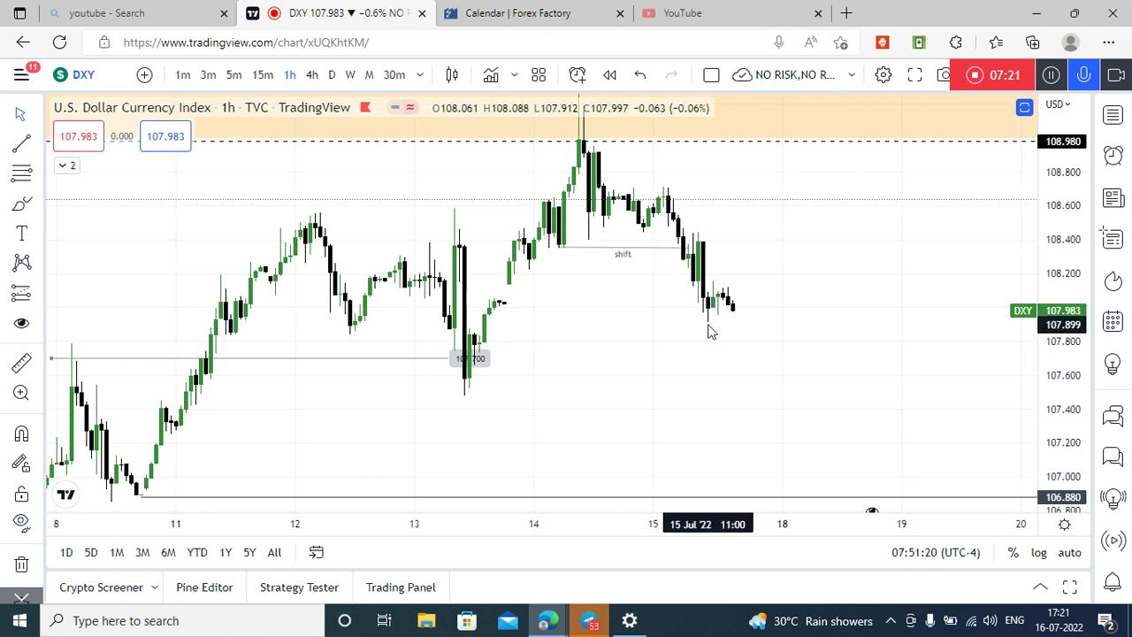
left_click_drag(771, 353, 766, 328)
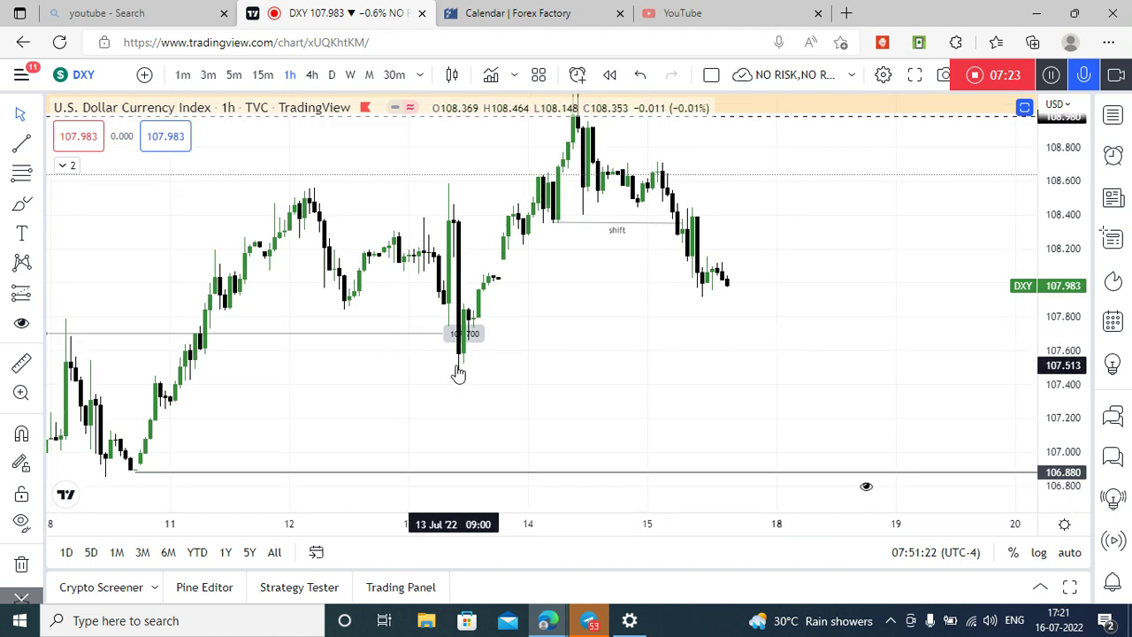
left_click_drag(566, 400, 569, 384)
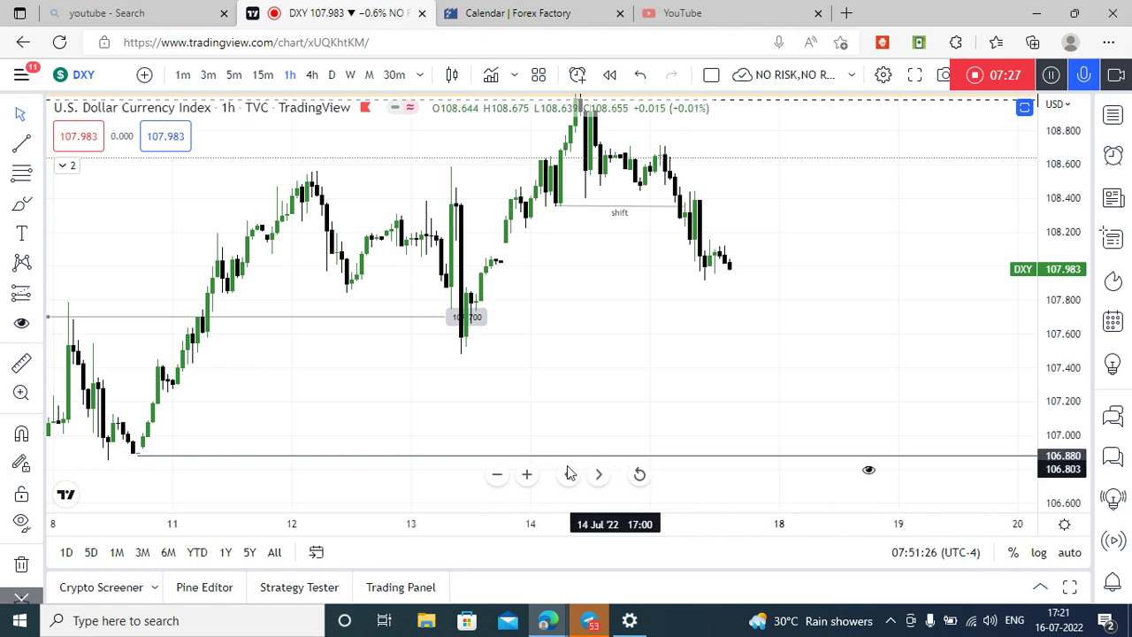
Step: Examine the space above current price, from the shaded 108.980 zone up to the 110.854 level
left_click_drag(695, 419, 794, 247)
left_click_drag(910, 220, 750, 348)
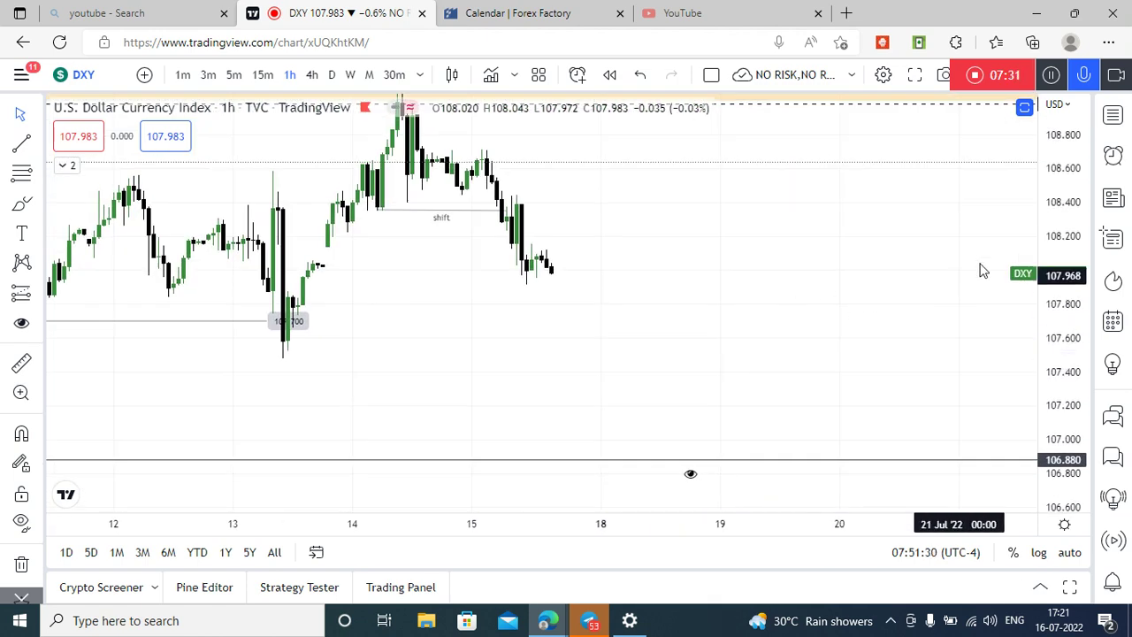
left_click_drag(1065, 286, 1065, 357)
left_click_drag(861, 333, 848, 436)
left_click_drag(852, 379, 838, 501)
left_click_drag(1057, 177, 1002, 221)
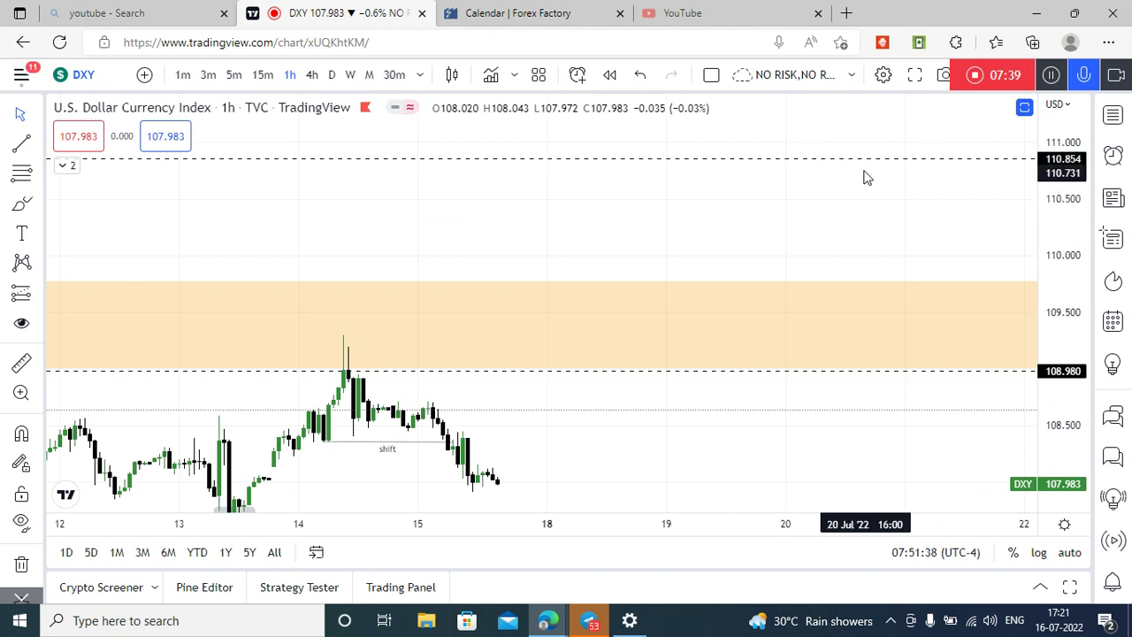
left_click_drag(864, 186, 914, 32)
left_click_drag(691, 314, 805, 305)
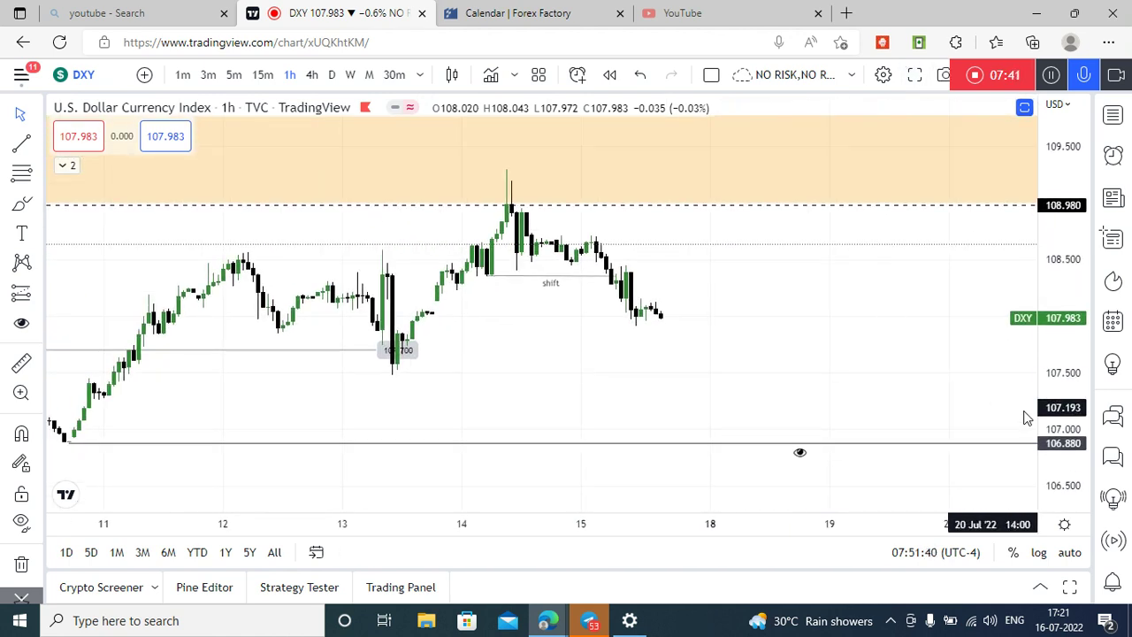
Step: Label the 106.880 ray "sellside liquidity(focus on here (short term))", with the text aligned bottom and right
left_click_drag(1071, 386, 1071, 305)
left_click_drag(845, 355, 991, 307)
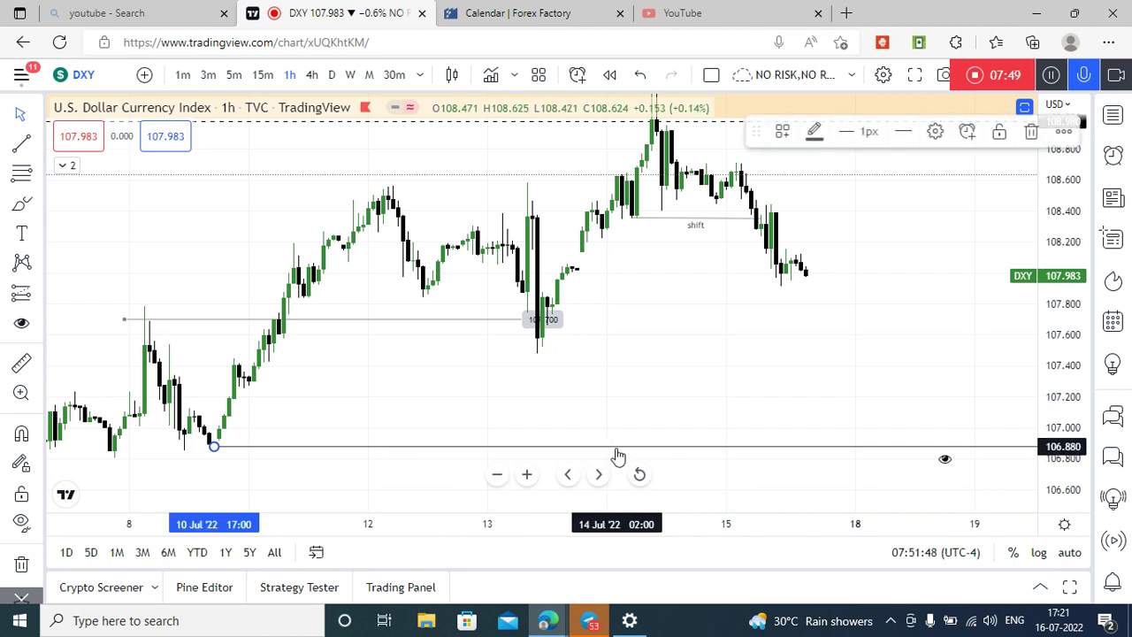
double_click(936, 134)
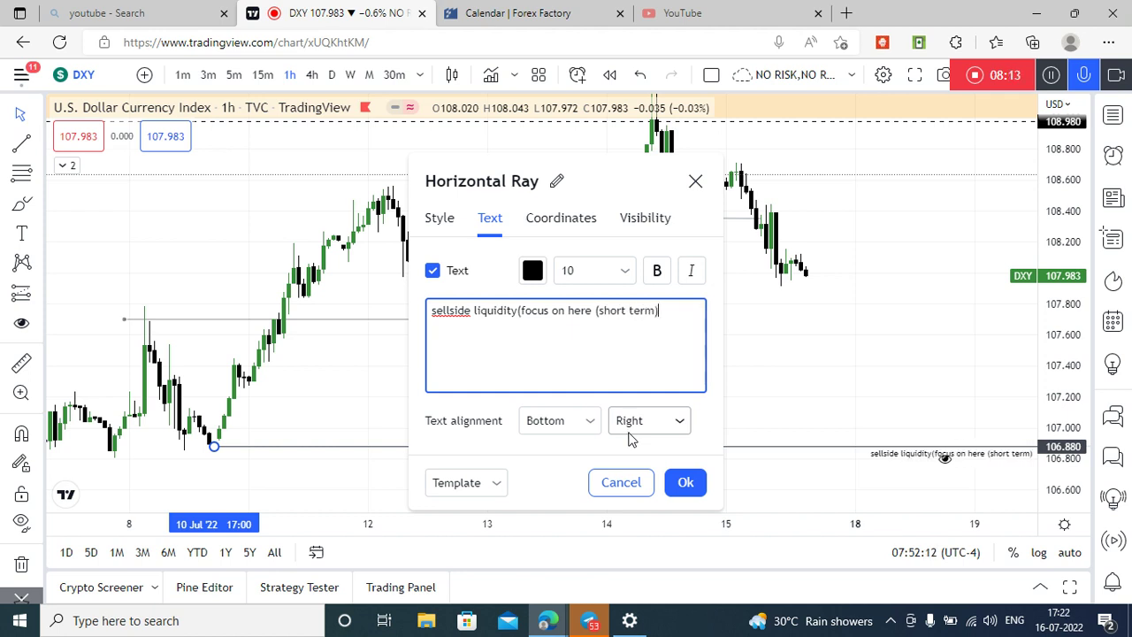
left_click(692, 486)
Step: Examine the hourly candles in relation to the 106.880 sell-side liquidity ray and the lower 105.606 ray
left_click_drag(775, 384, 748, 347)
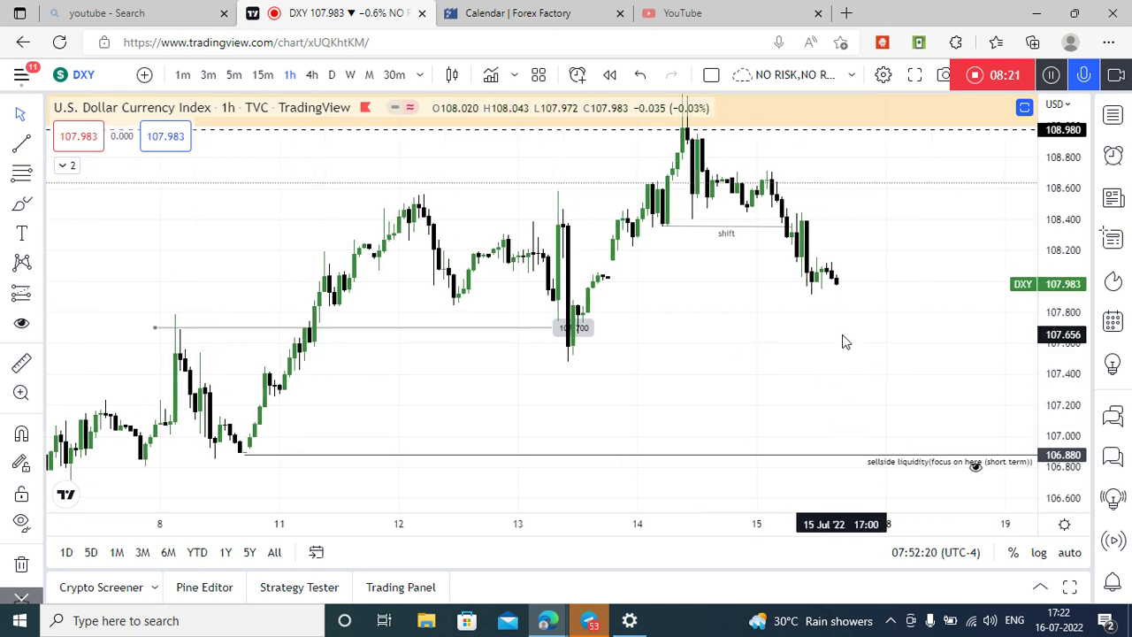
left_click_drag(866, 325, 839, 305)
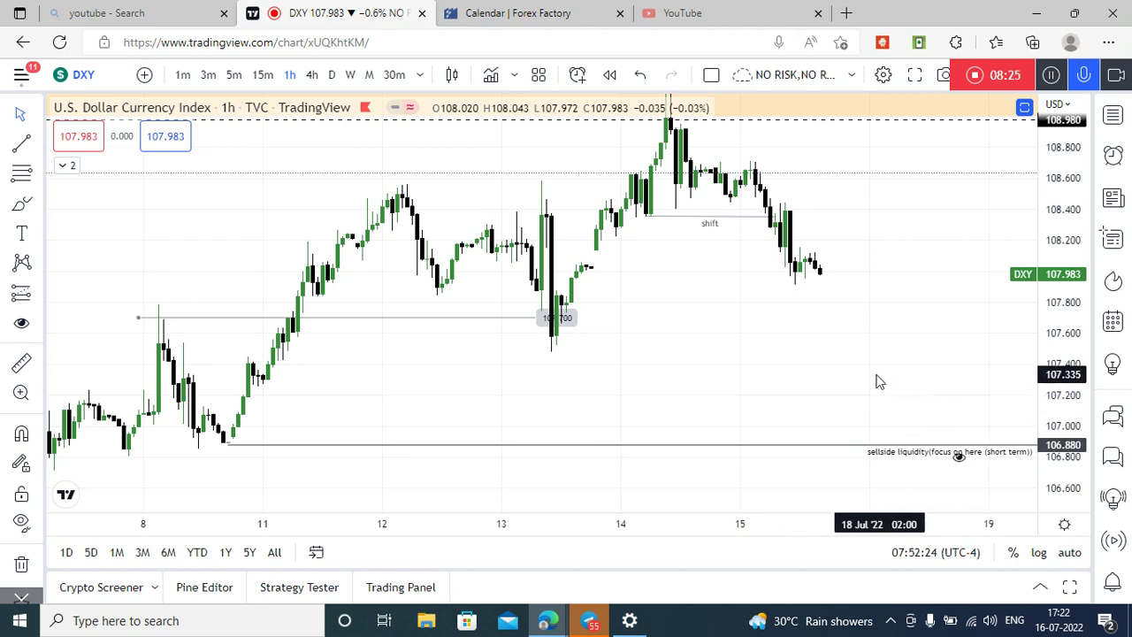
left_click_drag(880, 382, 1021, 357)
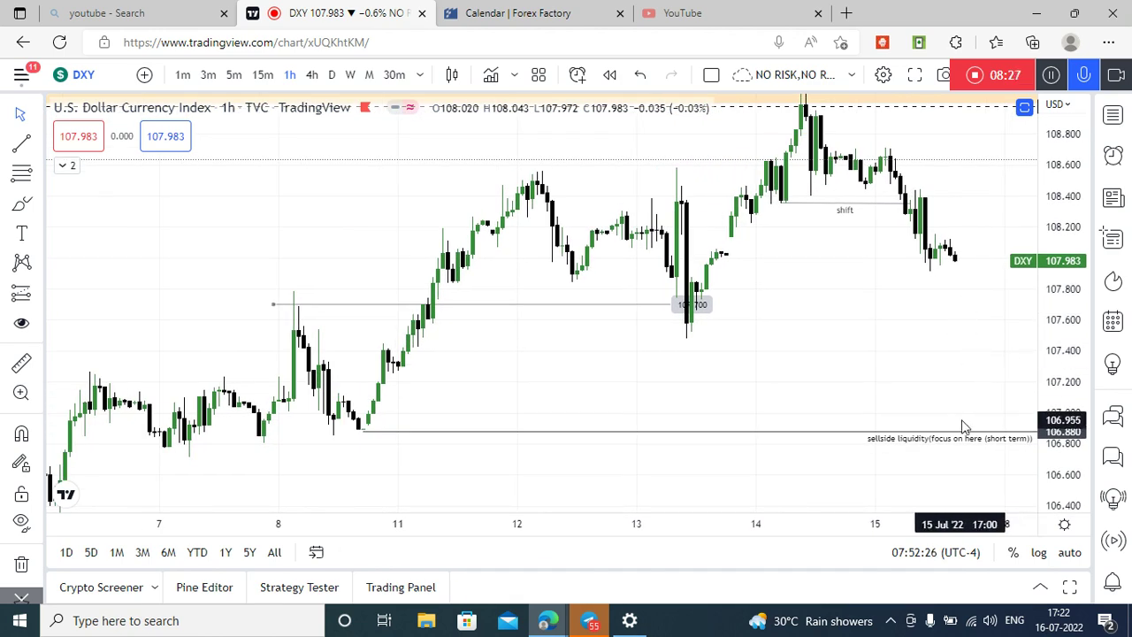
left_click_drag(856, 243, 743, 322)
left_click_drag(891, 392, 895, 238)
left_click(499, 476)
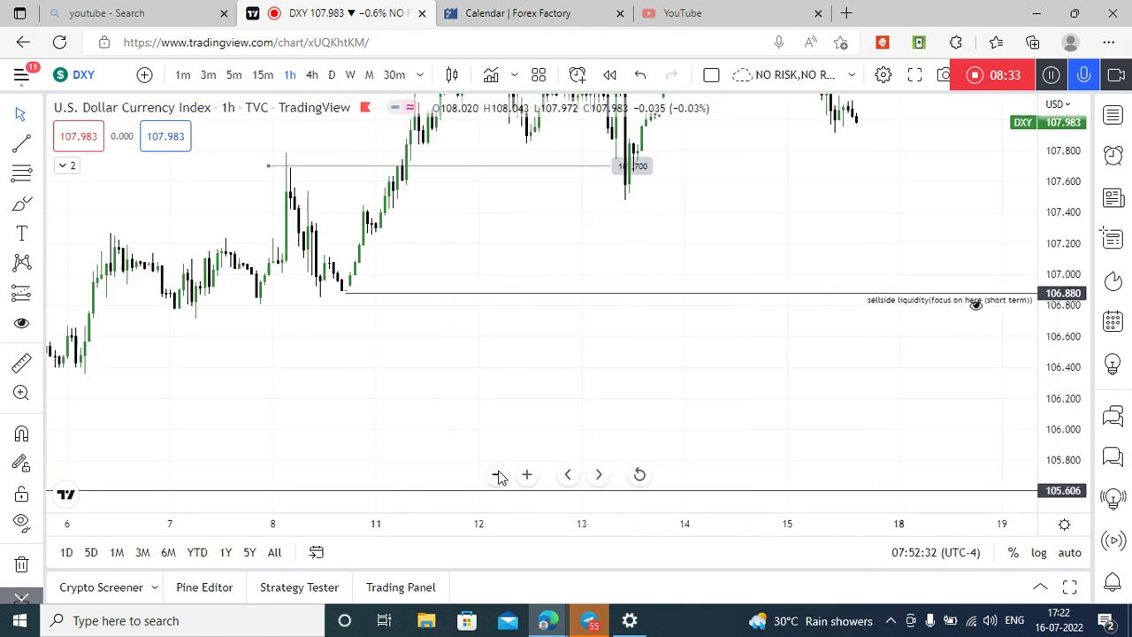
left_click(497, 475)
left_click_drag(811, 384, 662, 384)
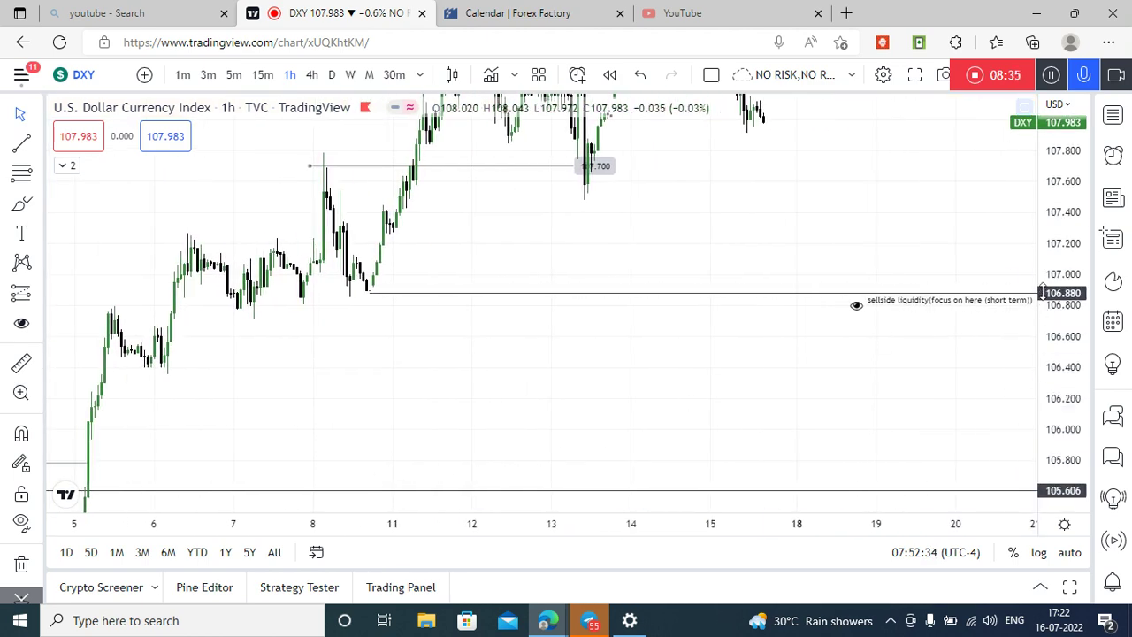
left_click_drag(1044, 292, 1045, 366)
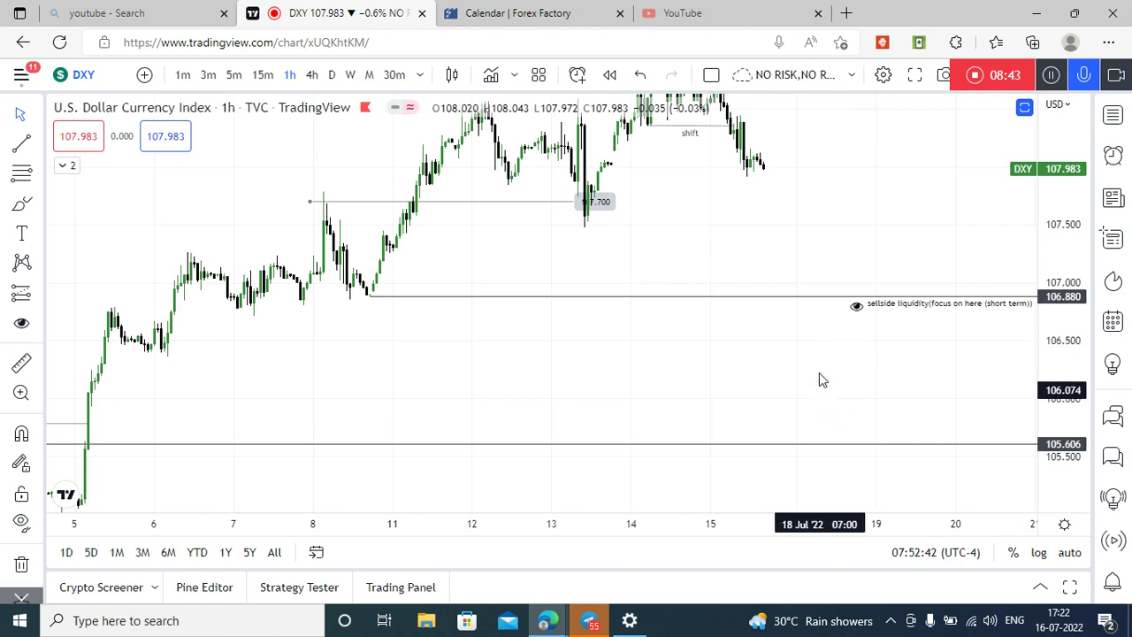
left_click_drag(857, 234, 797, 375)
left_click_drag(827, 278, 809, 233)
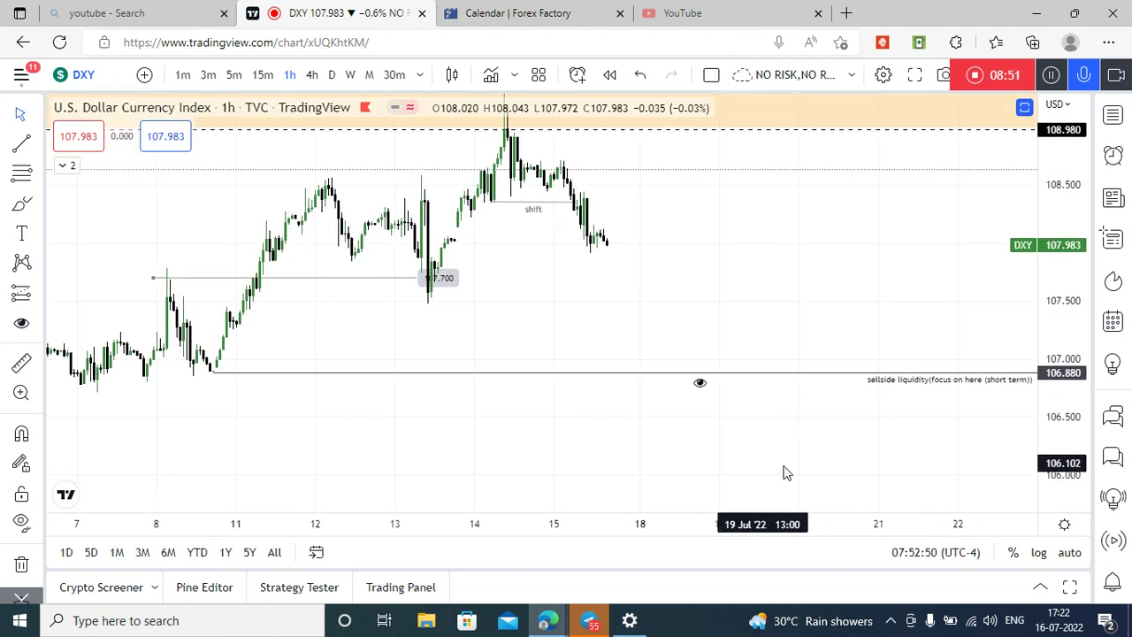
left_click_drag(773, 515, 788, 413)
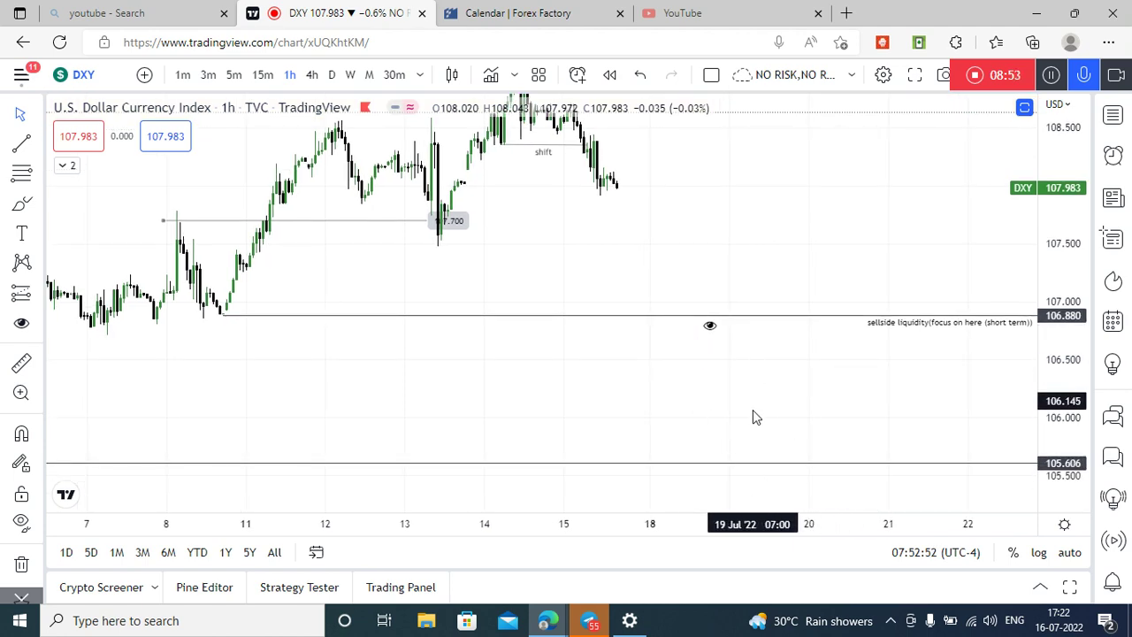
Step: Examine the shaded zone above 108.980 and the hourly price path from it towards the 106.880 liquidity ray
left_click_drag(777, 206, 799, 430)
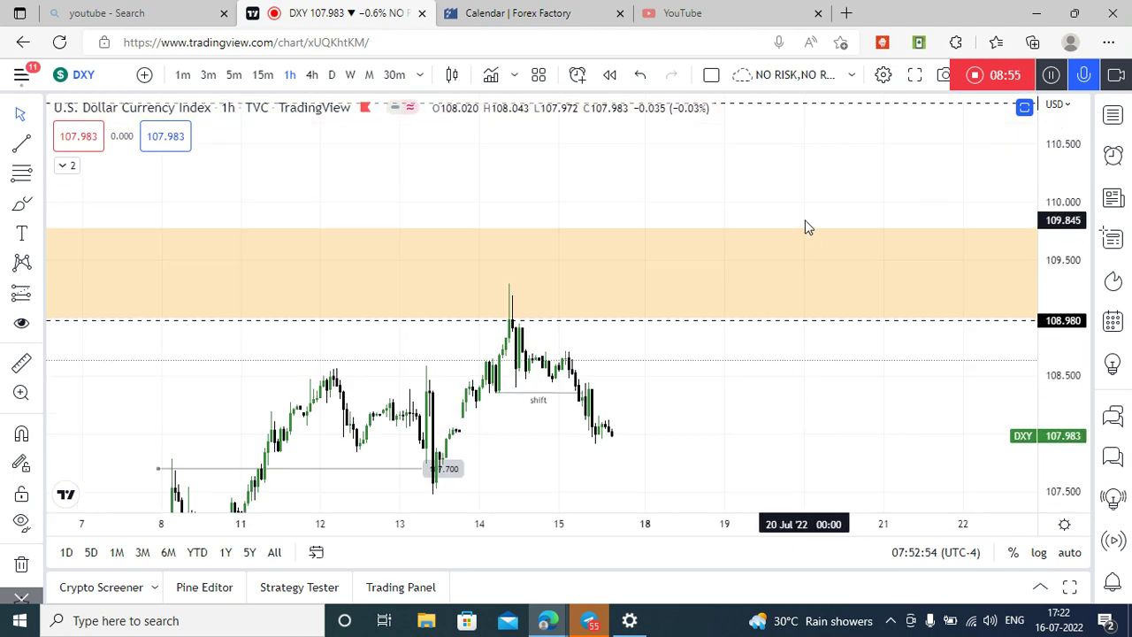
left_click_drag(808, 120, 818, 260)
left_click_drag(802, 342, 864, 210)
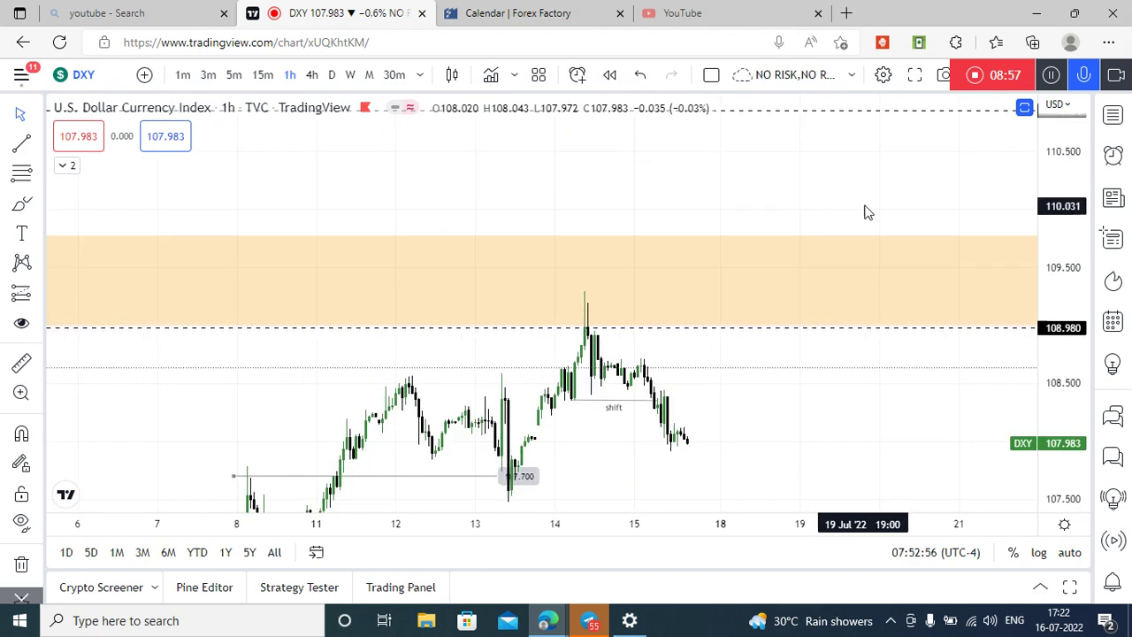
left_click_drag(830, 458, 871, 305)
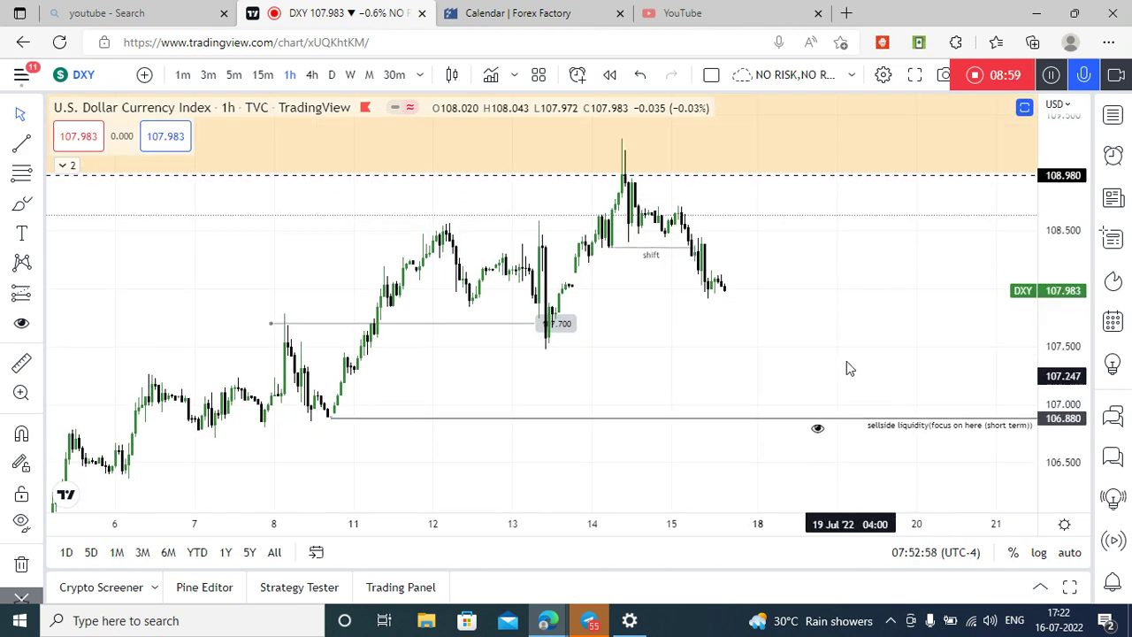
left_click_drag(776, 346, 814, 336)
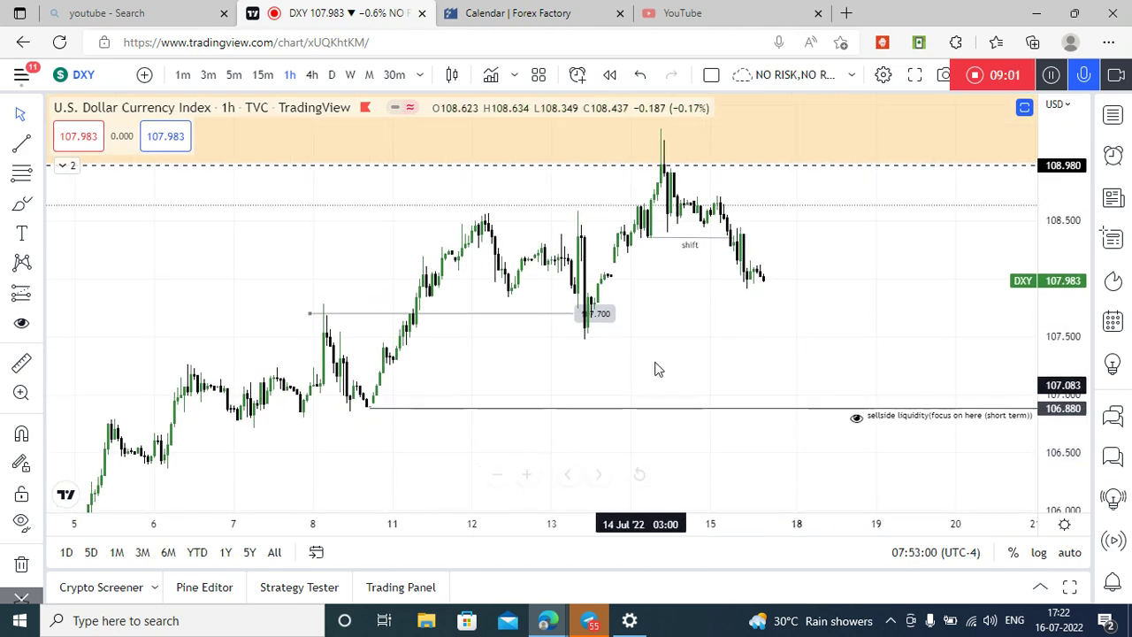
left_click_drag(711, 338, 766, 318)
left_click_drag(911, 273, 890, 297)
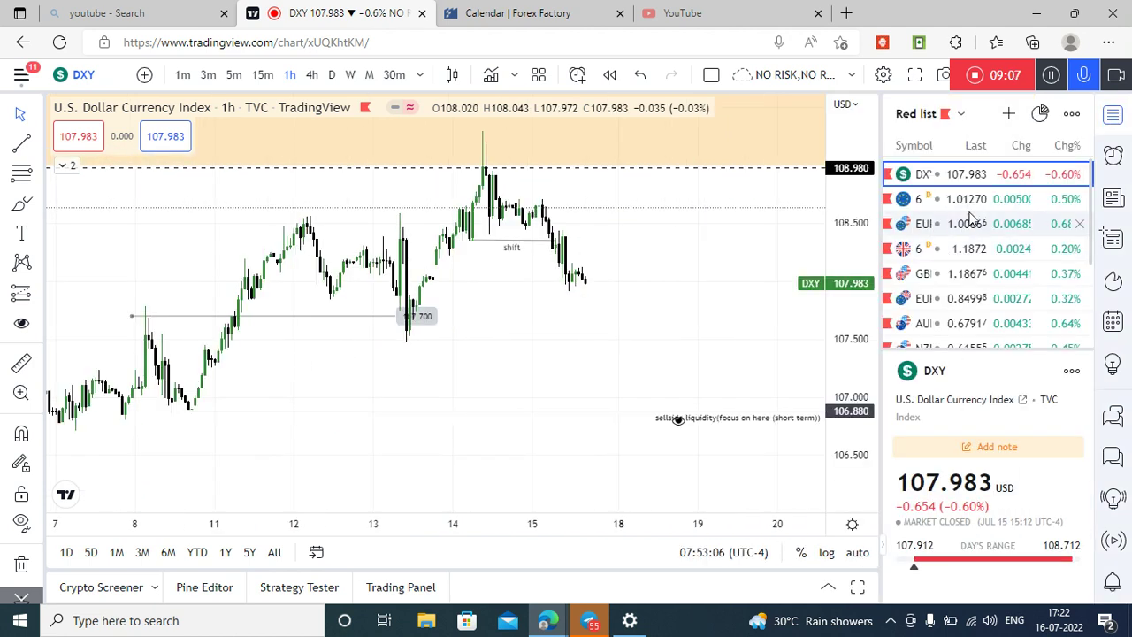
Step: Open the EURUSD chart from the watchlist on the monthly timeframe and reset its view
left_click(1024, 226)
left_click(1113, 115)
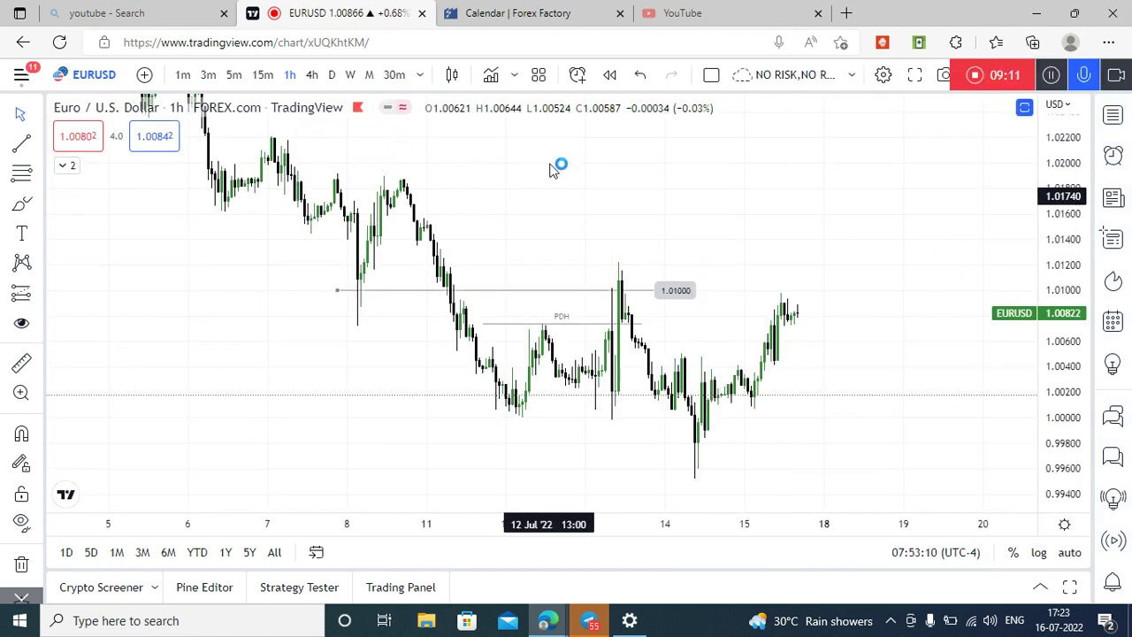
left_click(373, 78)
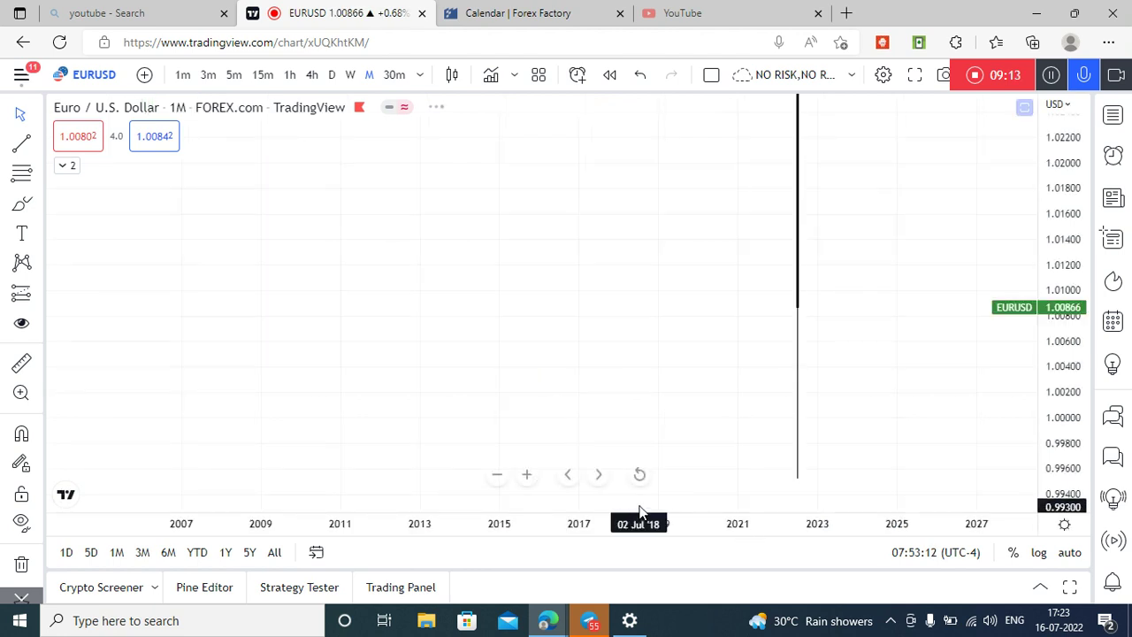
left_click(637, 477)
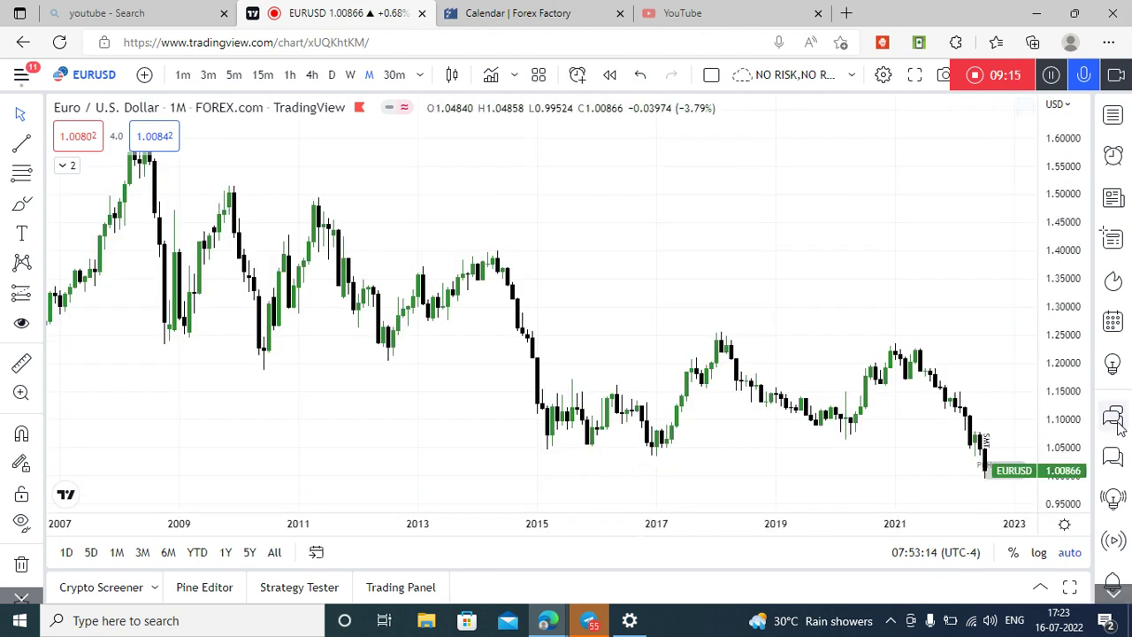
Step: Examine the EURUSD monthly decline from the 2018 and 2021 highs and the open space below current price
left_click_drag(1064, 384, 1026, 298)
left_click_drag(929, 156, 927, 139)
left_click_drag(770, 329, 801, 180)
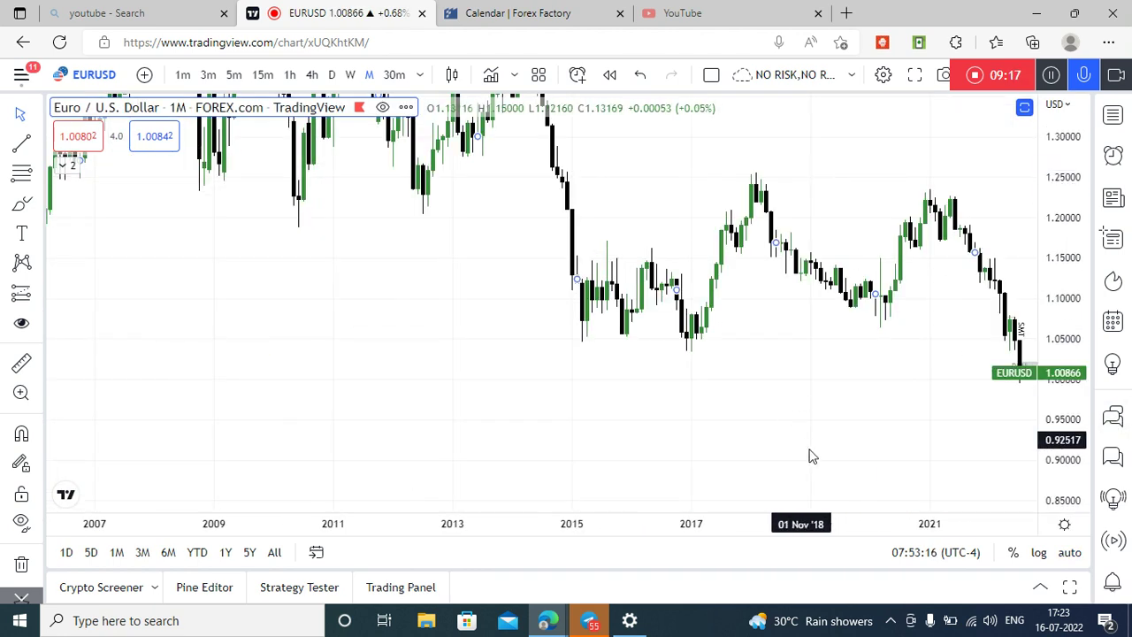
left_click_drag(625, 453, 585, 415)
left_click(497, 475)
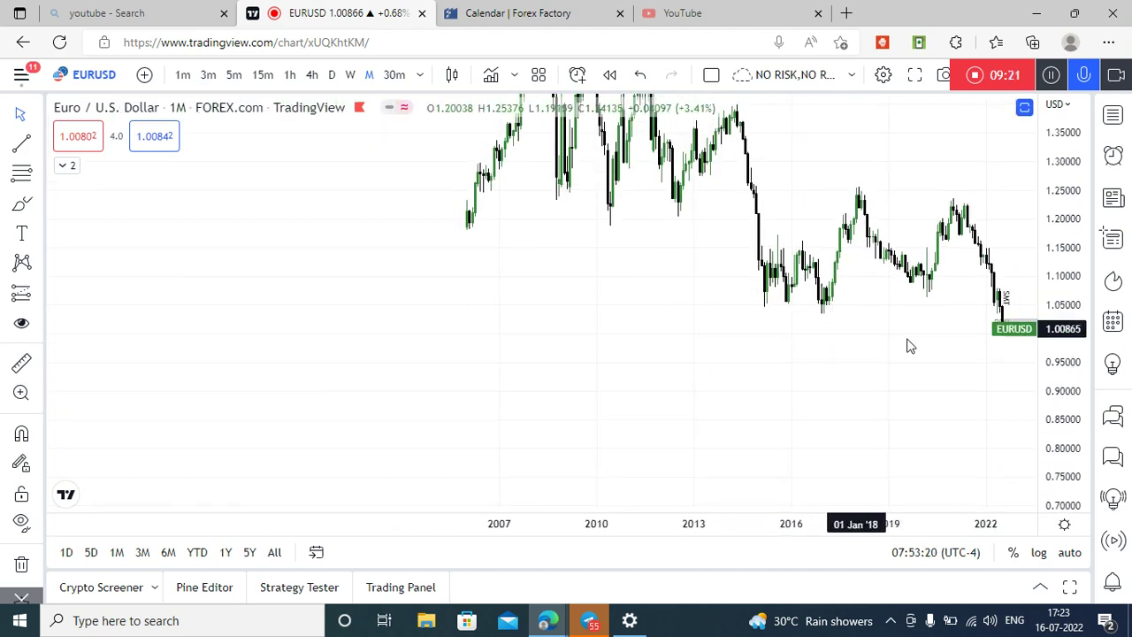
left_click_drag(951, 326, 1016, 313)
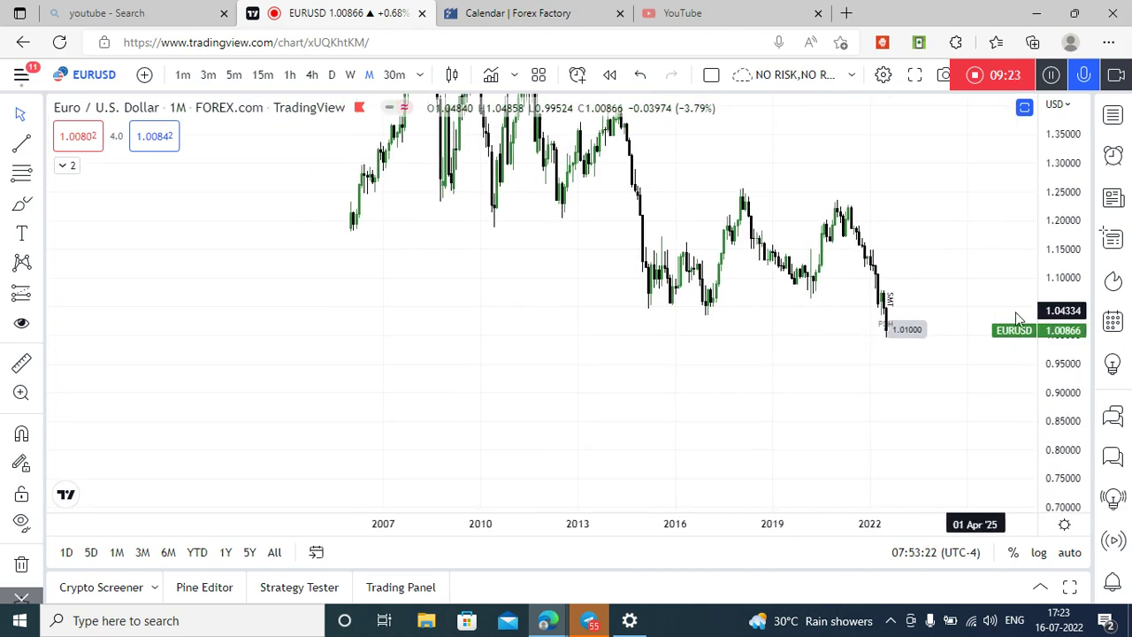
left_click_drag(761, 369, 824, 388)
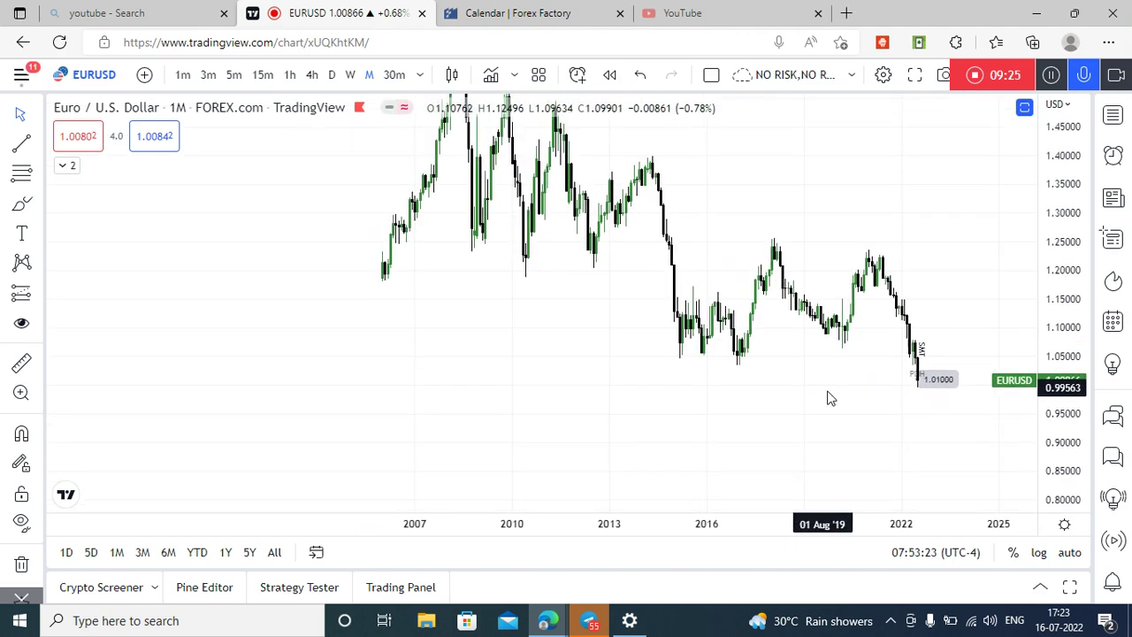
left_click_drag(1083, 442, 1082, 397)
left_click_drag(657, 474, 694, 463)
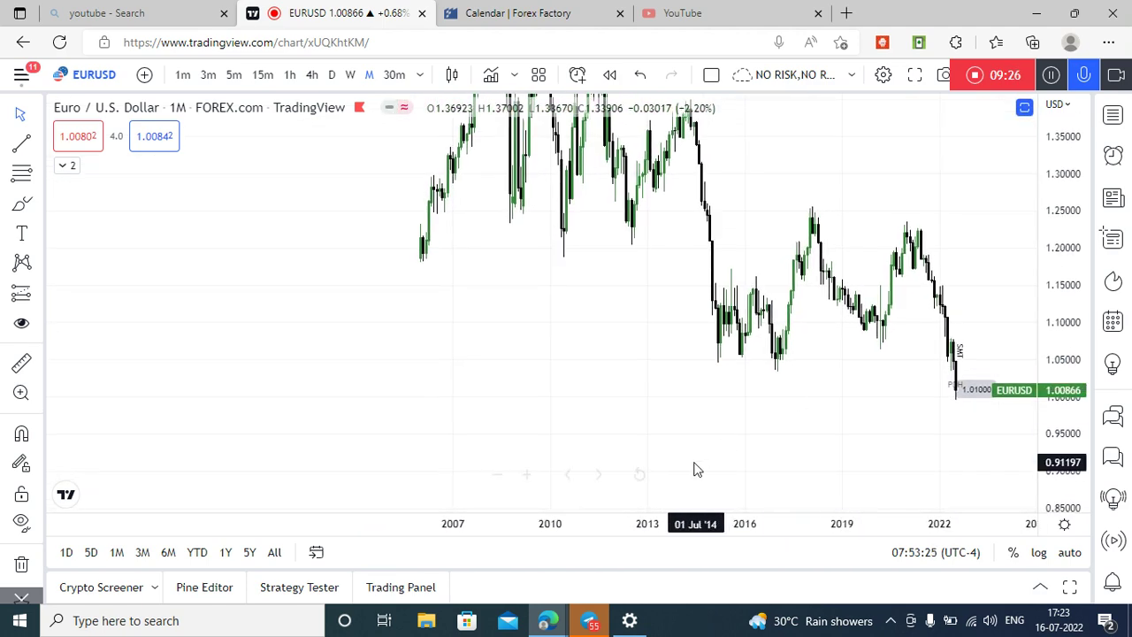
left_click(523, 476)
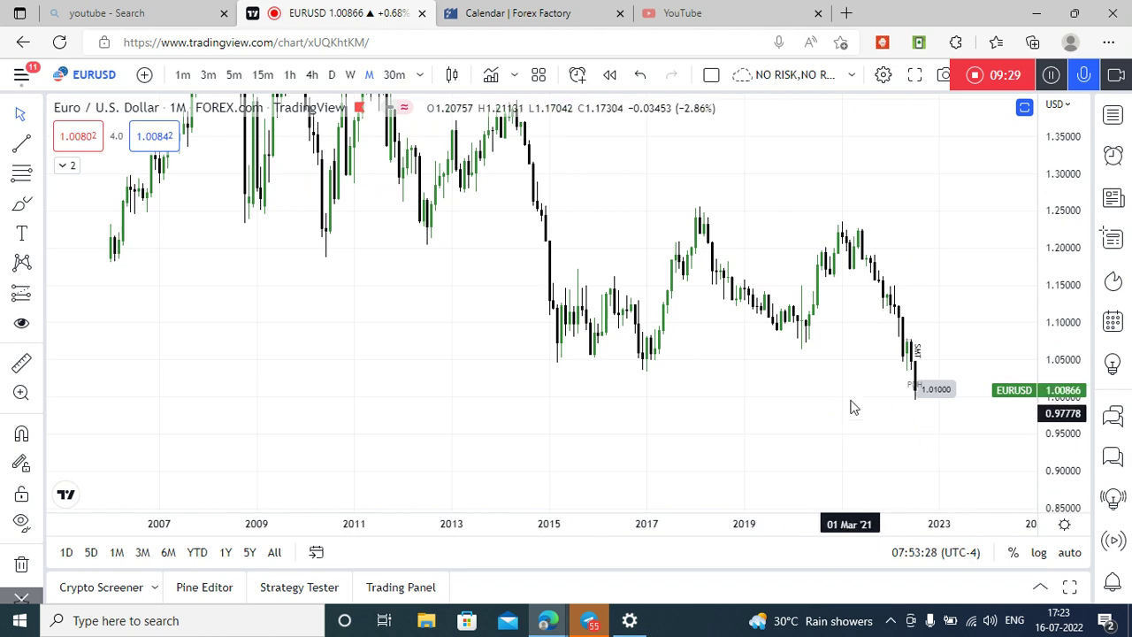
left_click_drag(787, 397, 826, 408)
left_click(527, 476)
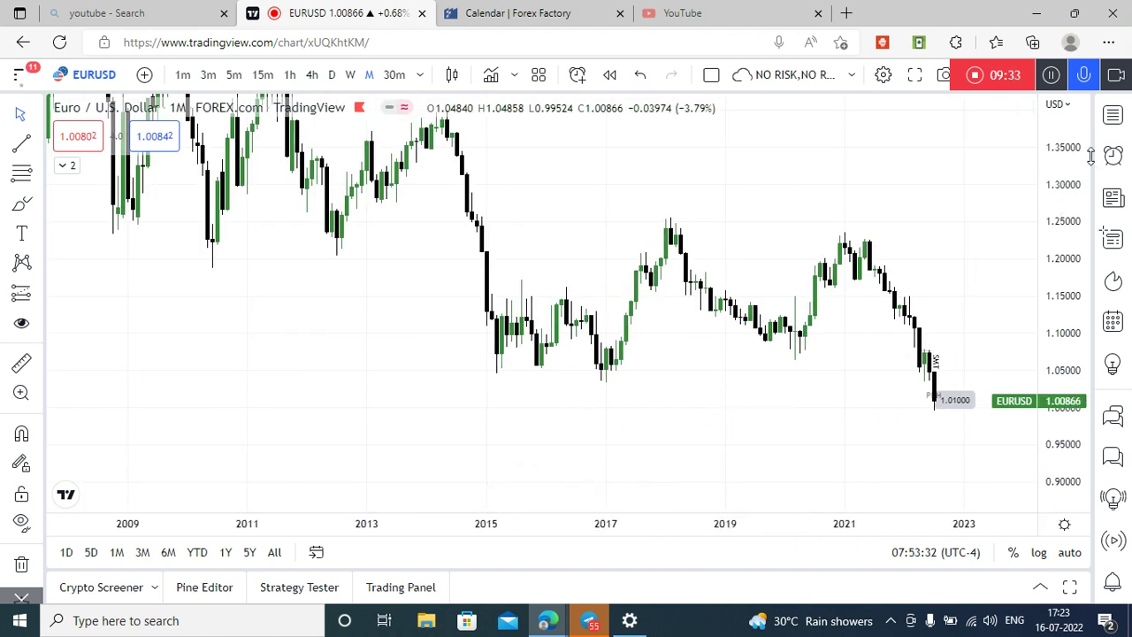
Step: Open GBPUSD on the monthly timeframe and examine its latest candles against the 1.14109 sell-side liquidity ray
left_click(1112, 122)
key("Down")
key("Down")
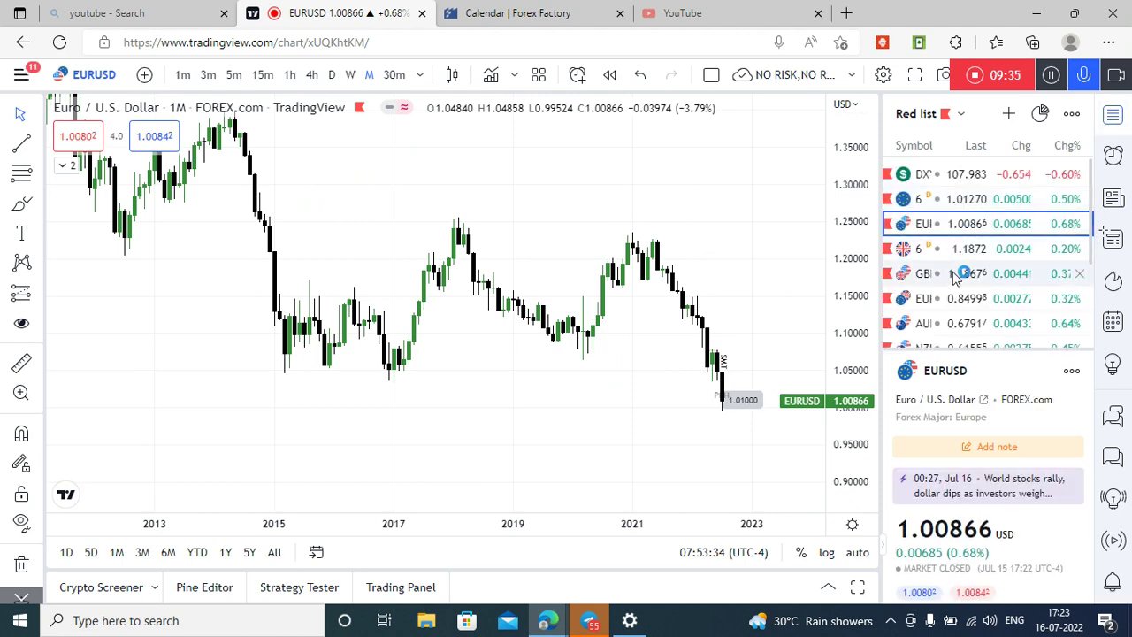
left_click(1113, 119)
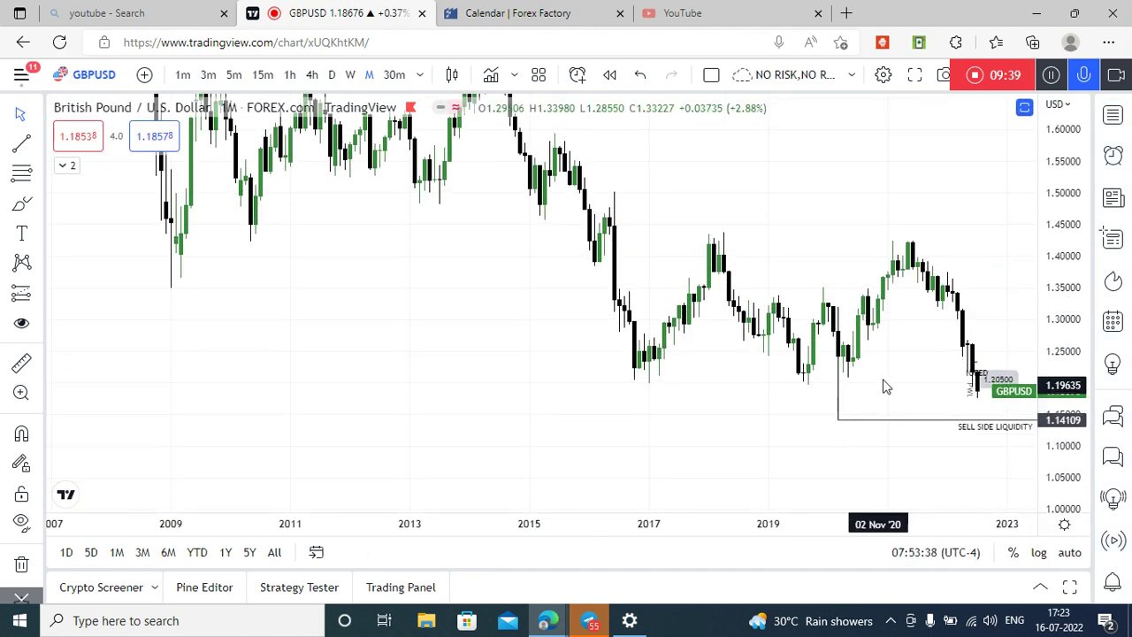
left_click_drag(698, 403, 662, 398)
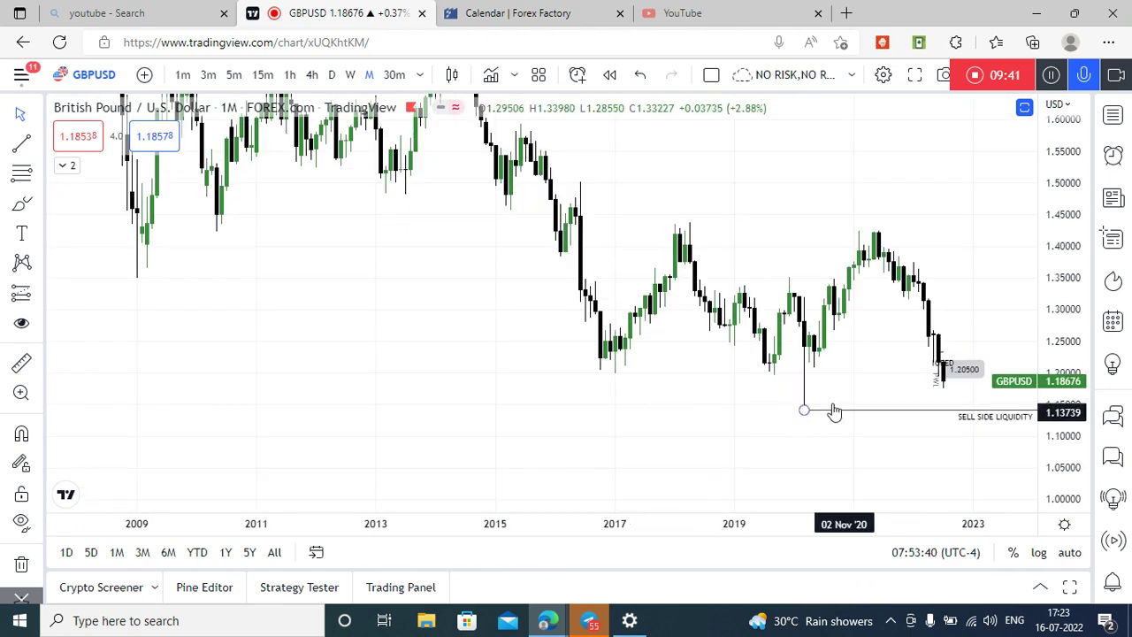
left_click(526, 474)
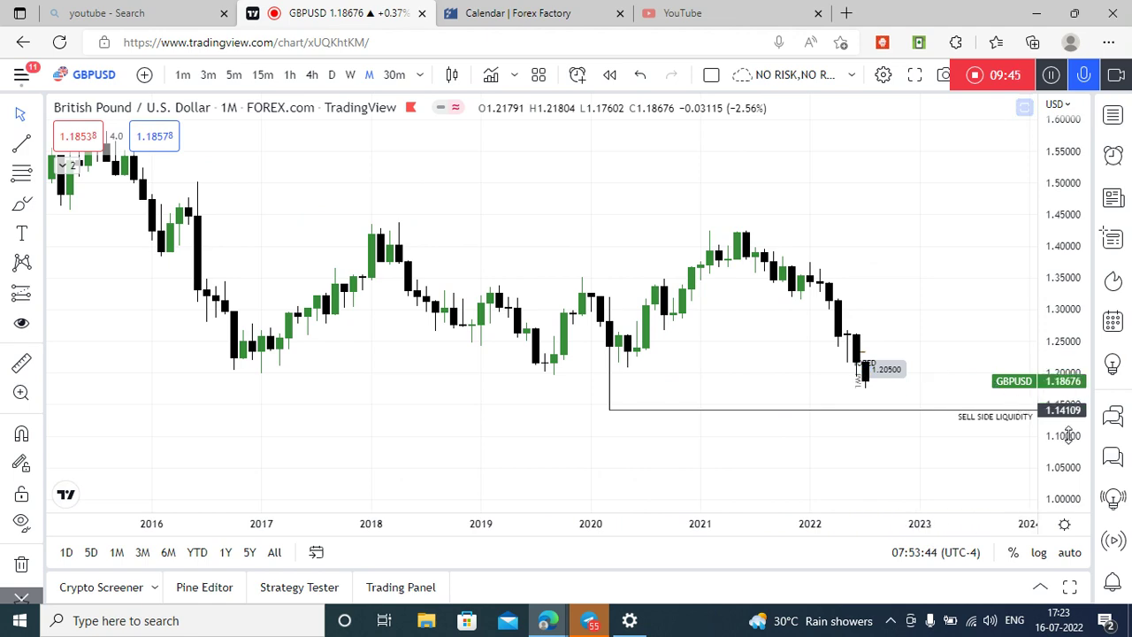
left_click_drag(1067, 434, 1064, 356)
left_click_drag(766, 405, 844, 344)
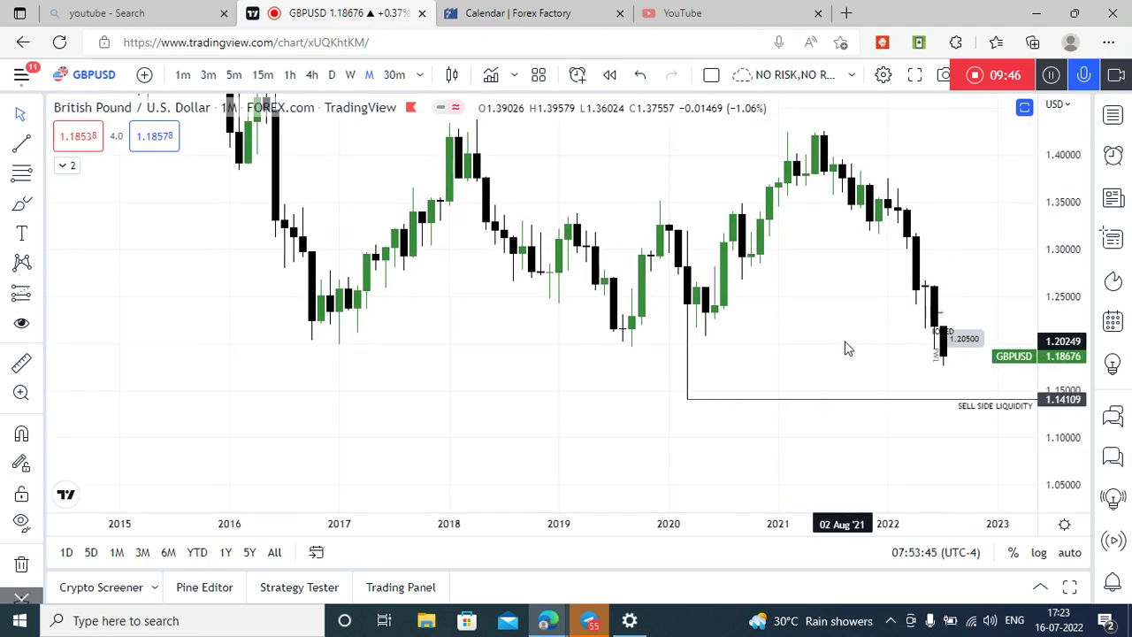
Step: Return to DXY on the weekly timeframe and examine the latest candle between the 108.980 zone and the 106.880 sell-side liquidity ray
left_click(1113, 116)
left_click(987, 173)
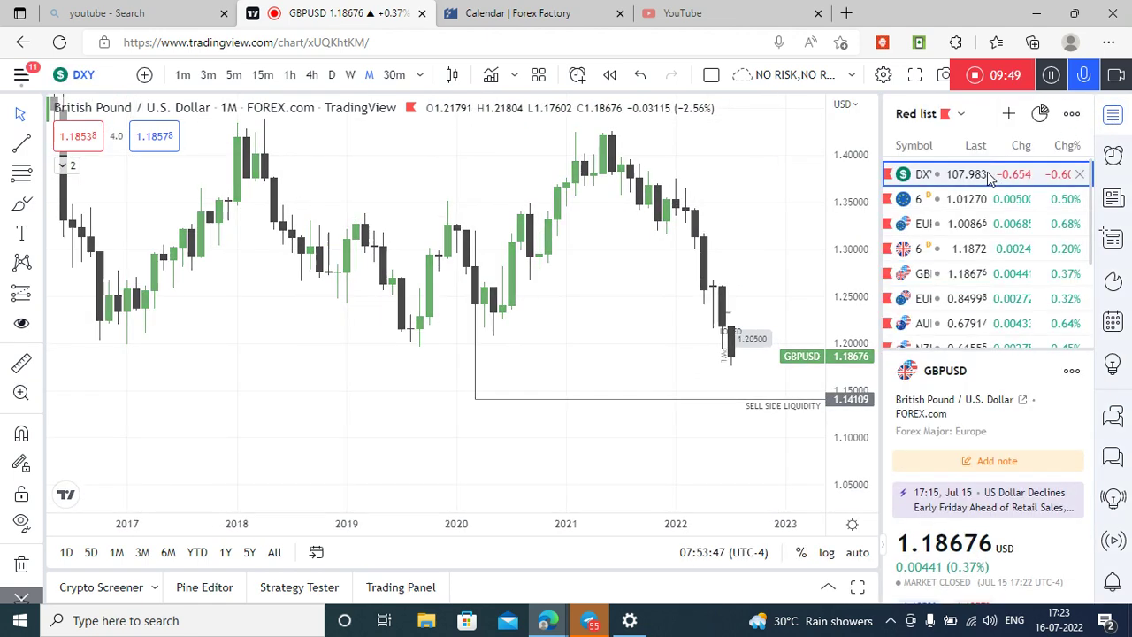
left_click(350, 75)
left_click_drag(837, 359, 838, 221)
left_click_drag(751, 224, 761, 386)
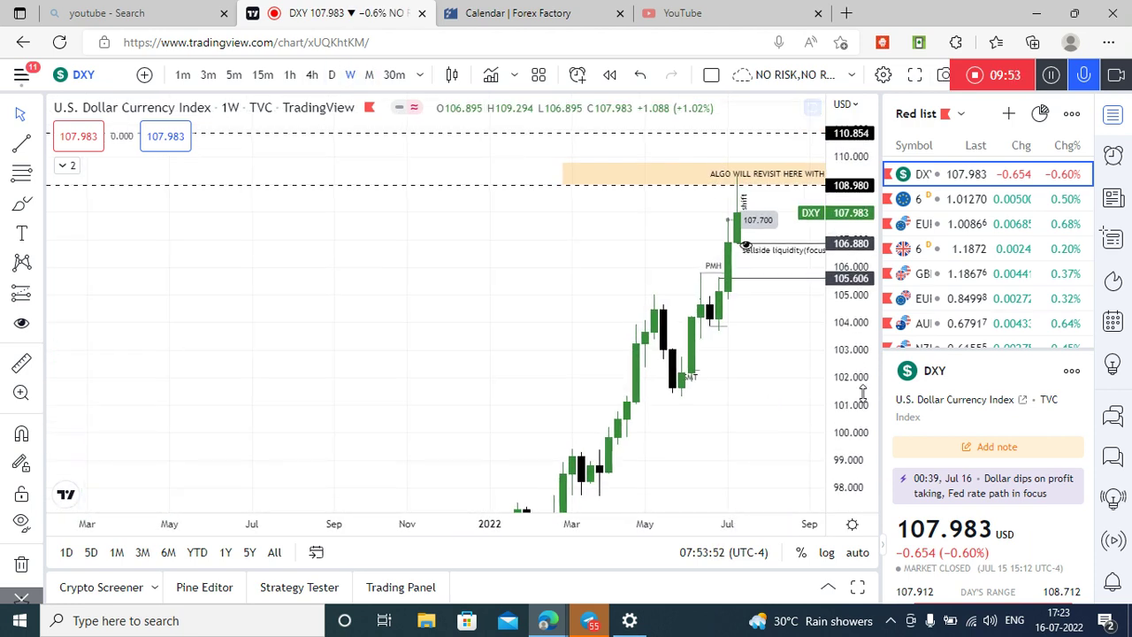
left_click_drag(863, 394, 861, 295)
left_click_drag(744, 433, 744, 443)
left_click_drag(476, 292, 482, 305)
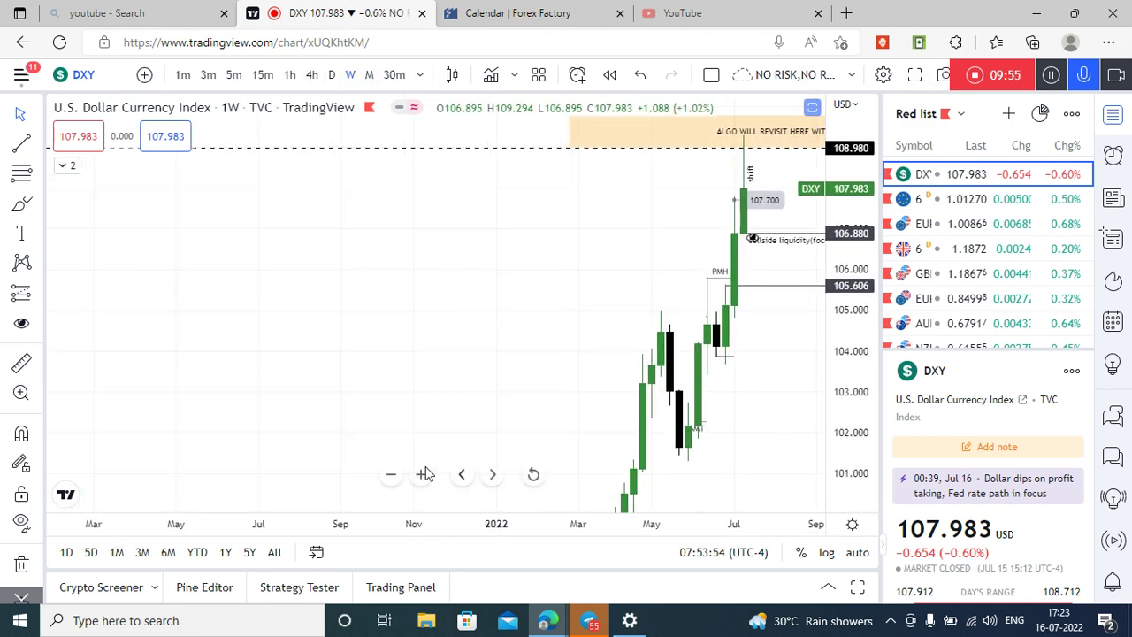
left_click(425, 474)
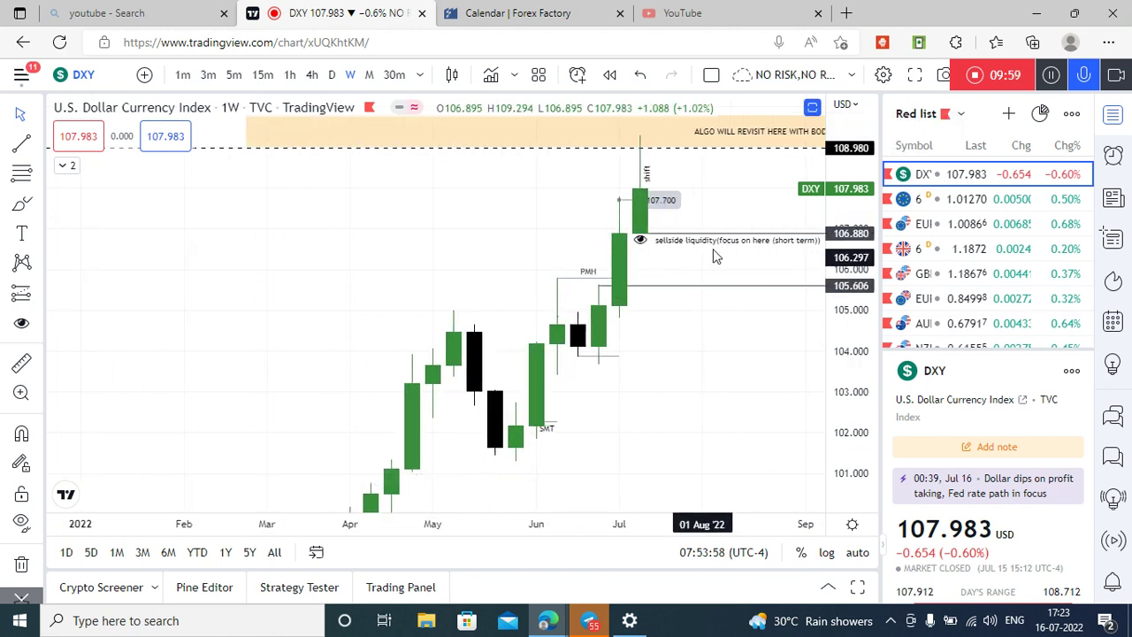
Step: Open GBPUSD on the weekly timeframe and compare its latest candles with the PWL line and the 1.14109 sell-side liquidity ray
left_click(943, 274)
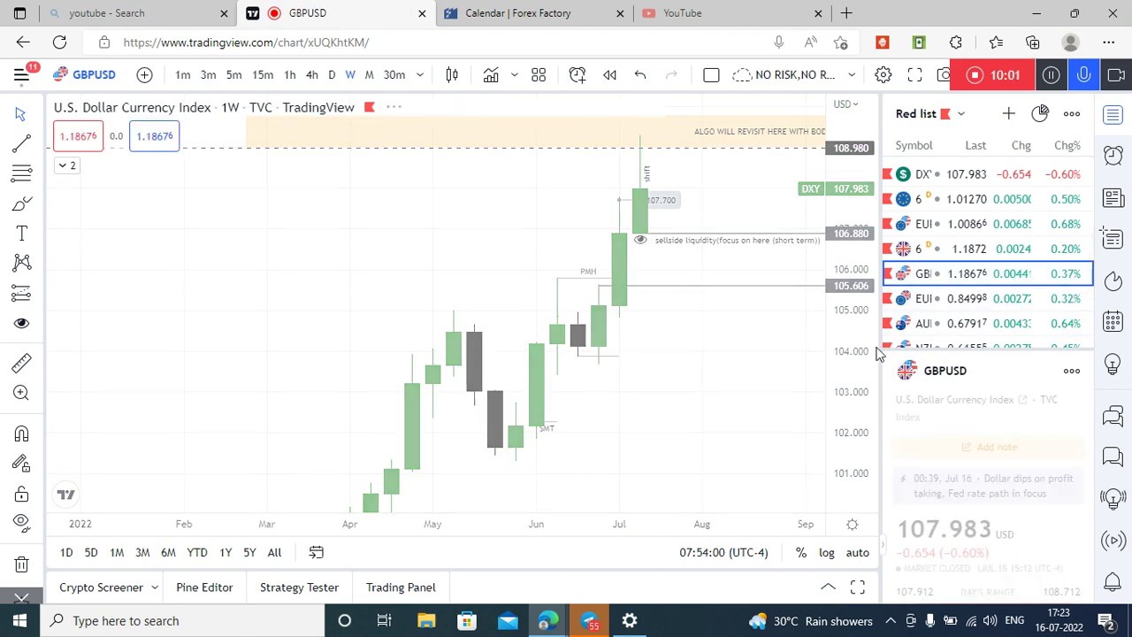
left_click_drag(656, 352, 762, 253)
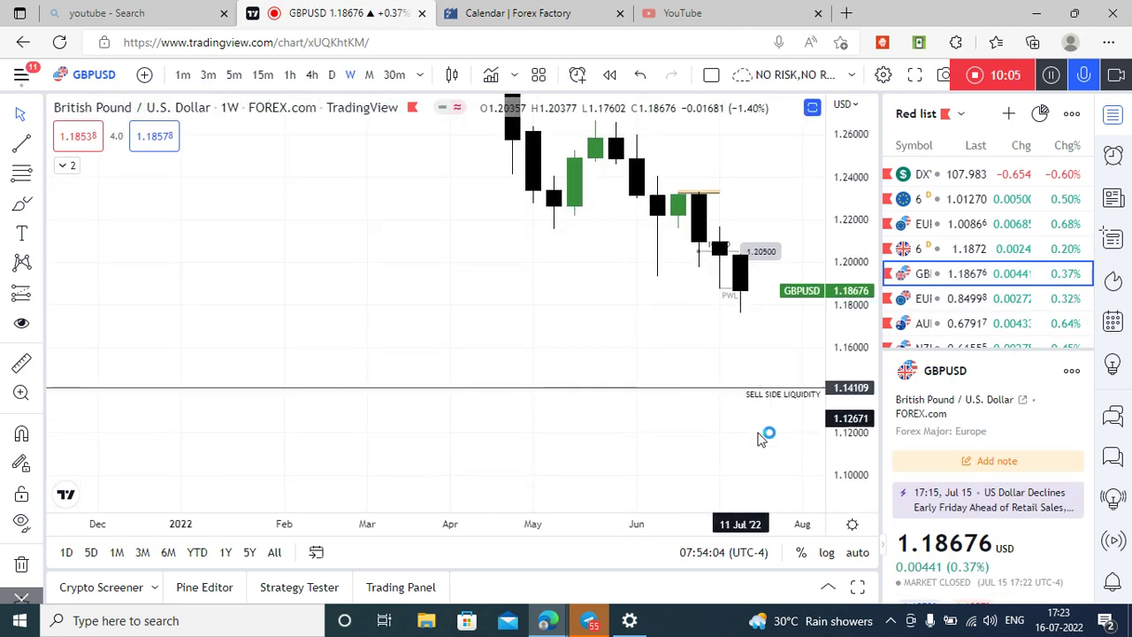
left_click(1111, 117)
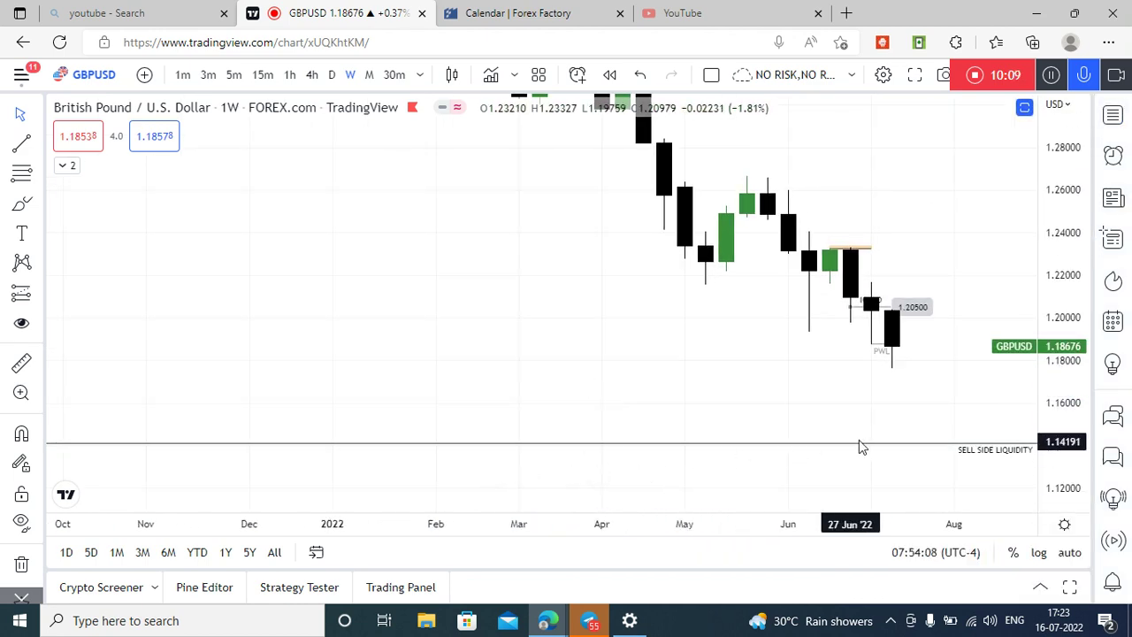
Step: Switch GBPUSD to the daily timeframe and examine the latest candles above the 1.14109 sell-side liquidity ray
left_click(333, 75)
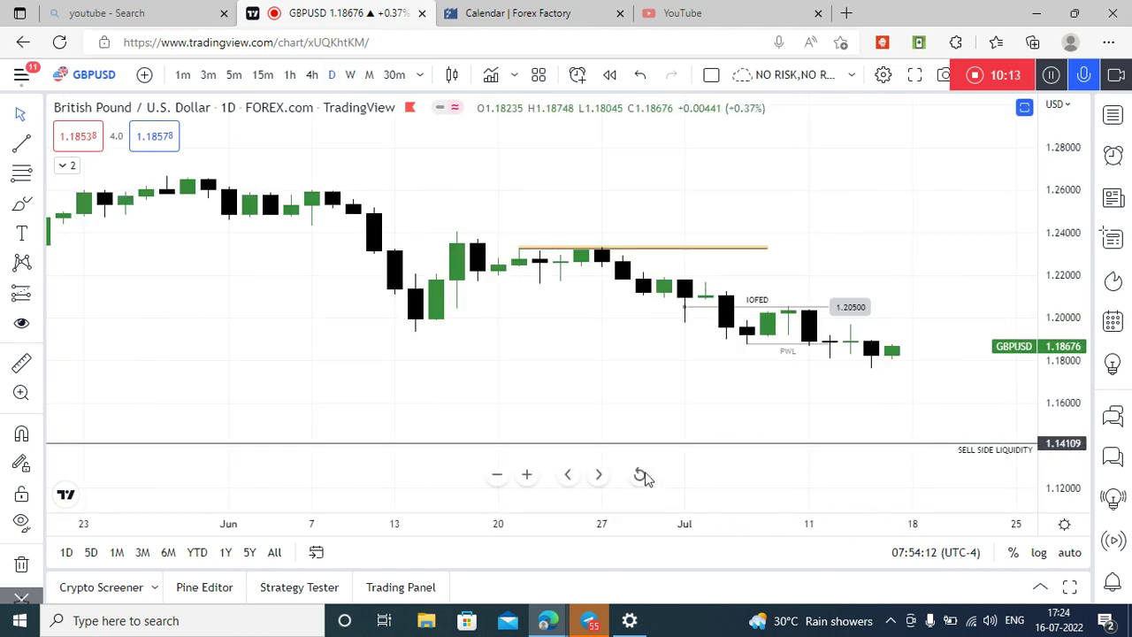
left_click(641, 476)
left_click_drag(1060, 455, 1053, 317)
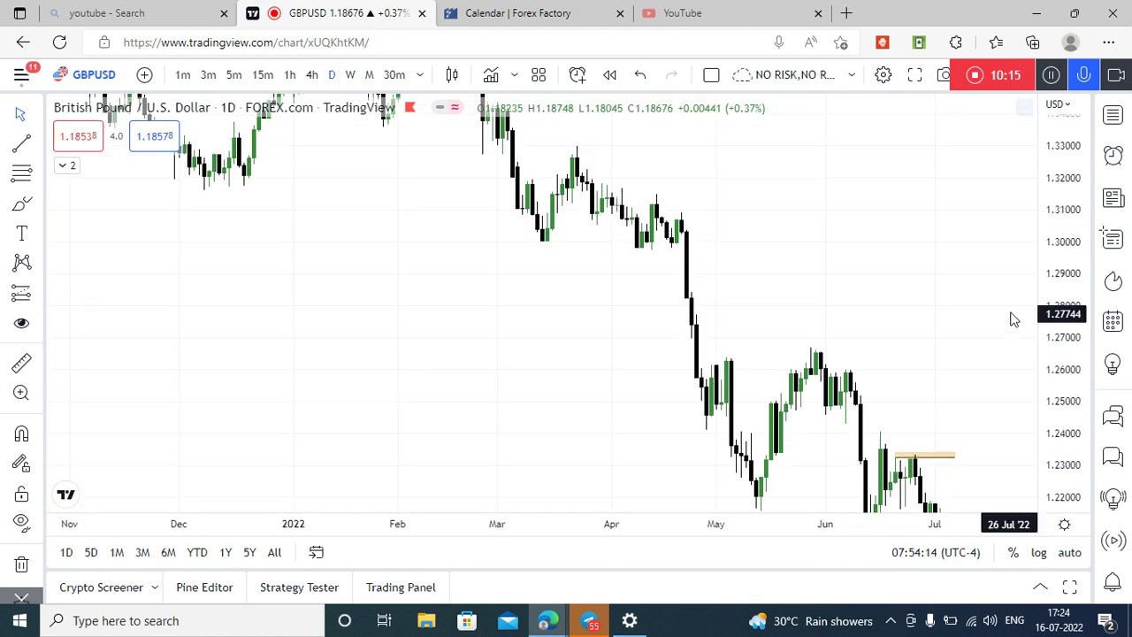
left_click_drag(931, 354, 895, 198)
left_click_drag(695, 425, 743, 242)
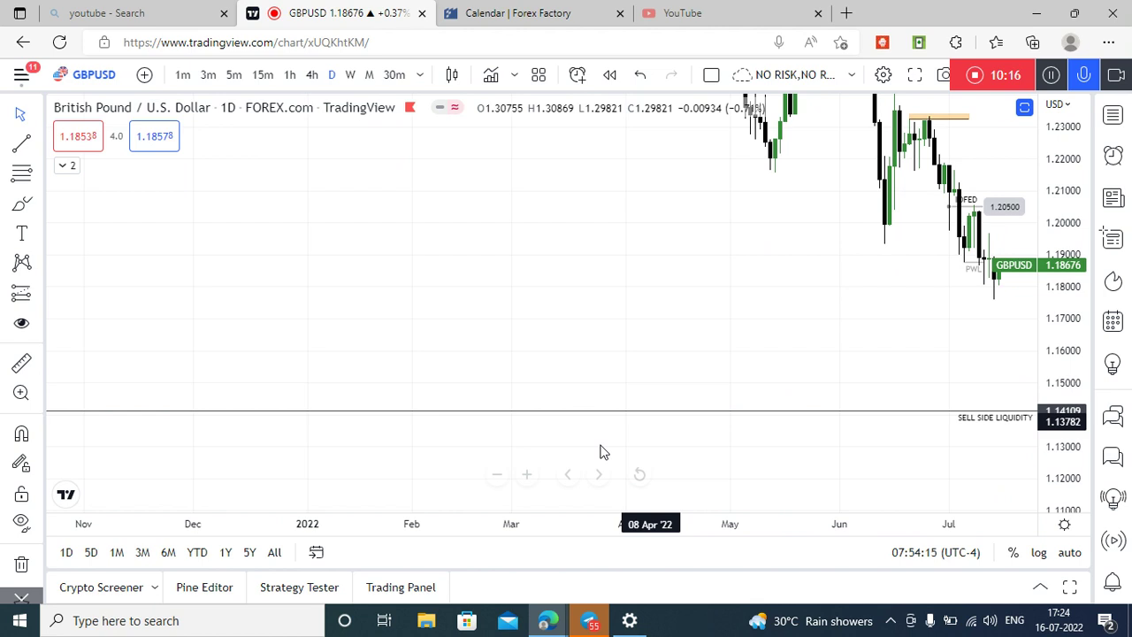
left_click(526, 475)
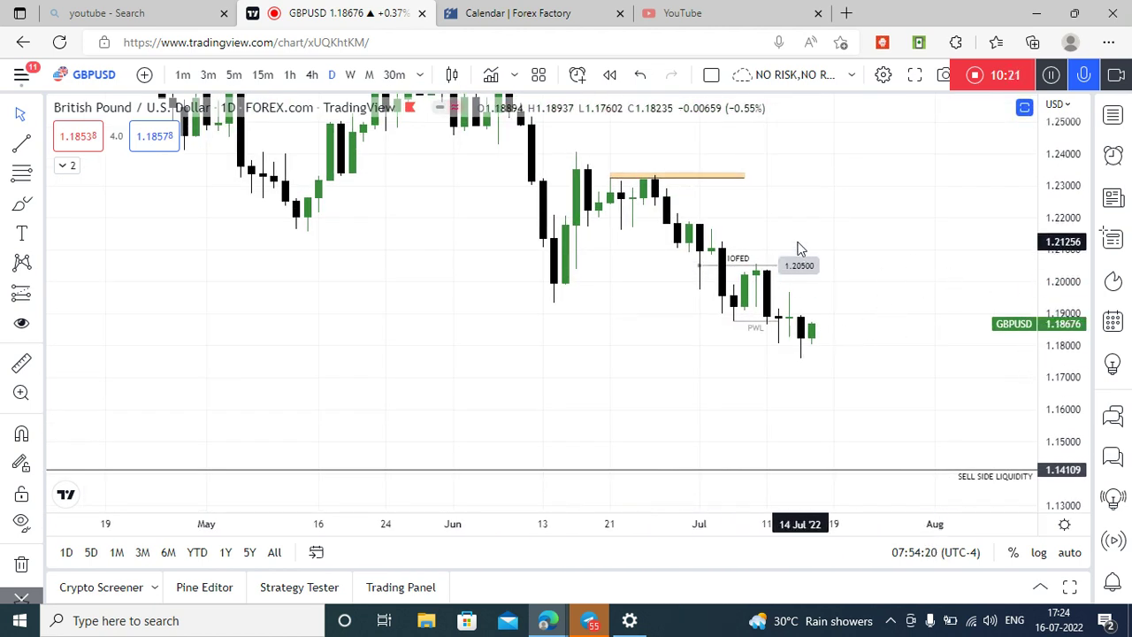
Step: Examine the July daily candles around the 1.20500 IOFED level and the PWL line
mouse_move(460, 462)
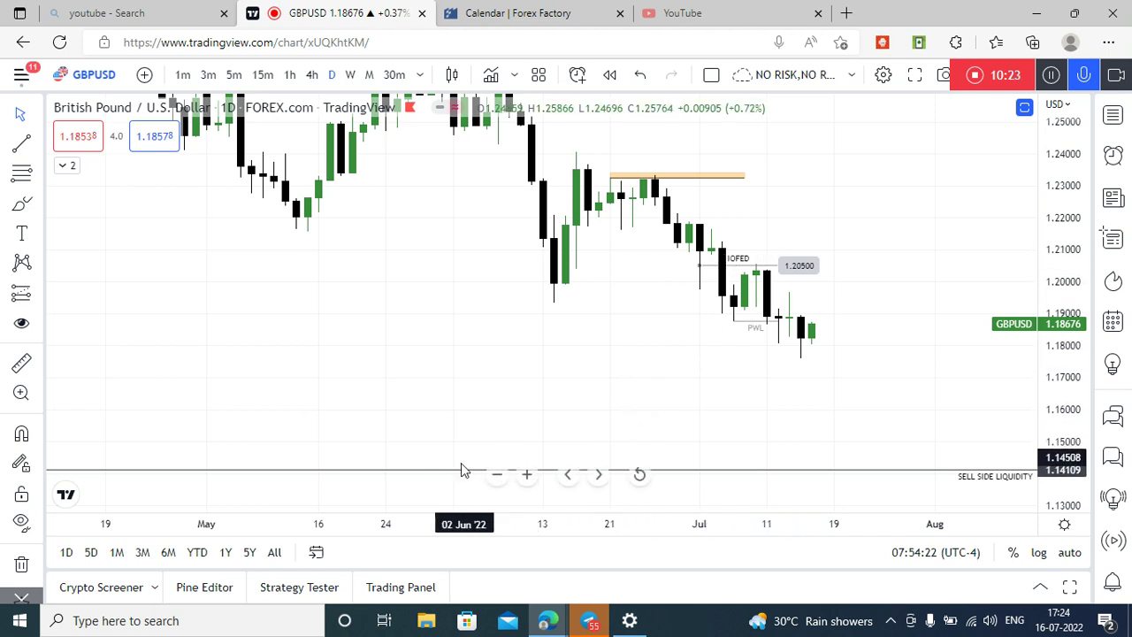
left_click(526, 475)
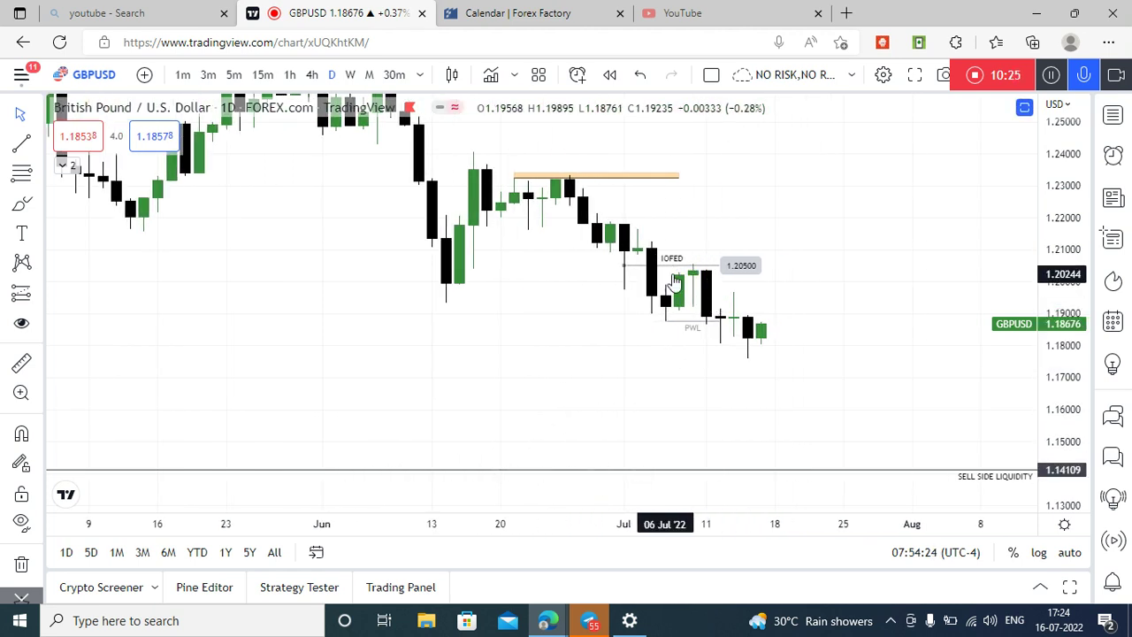
left_click_drag(1044, 359, 1045, 318)
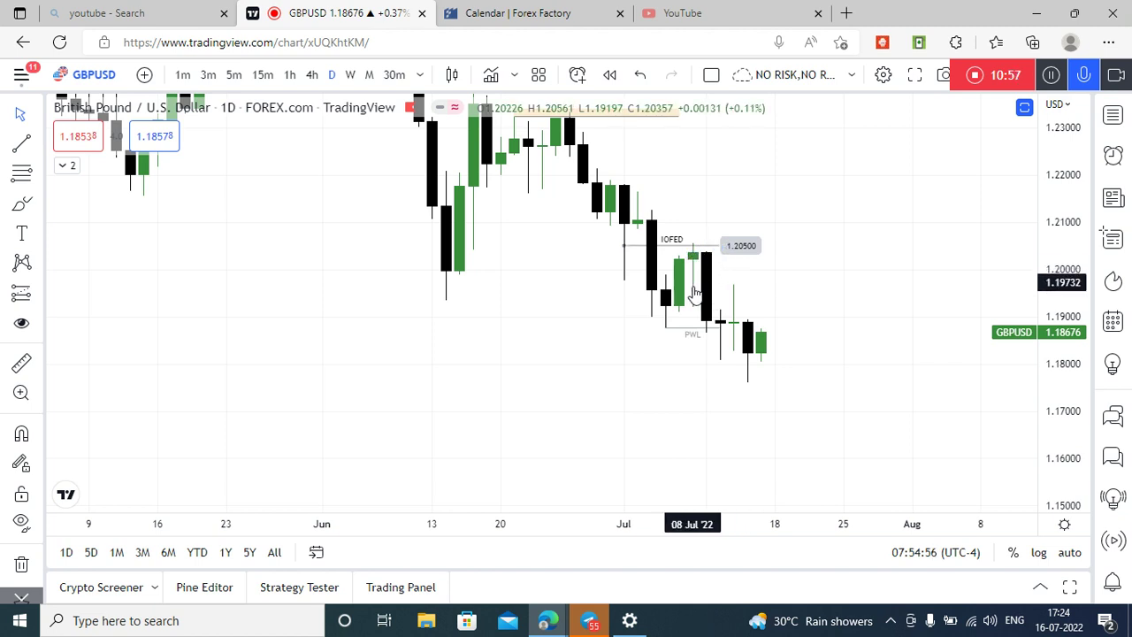
left_click_drag(816, 311, 820, 306)
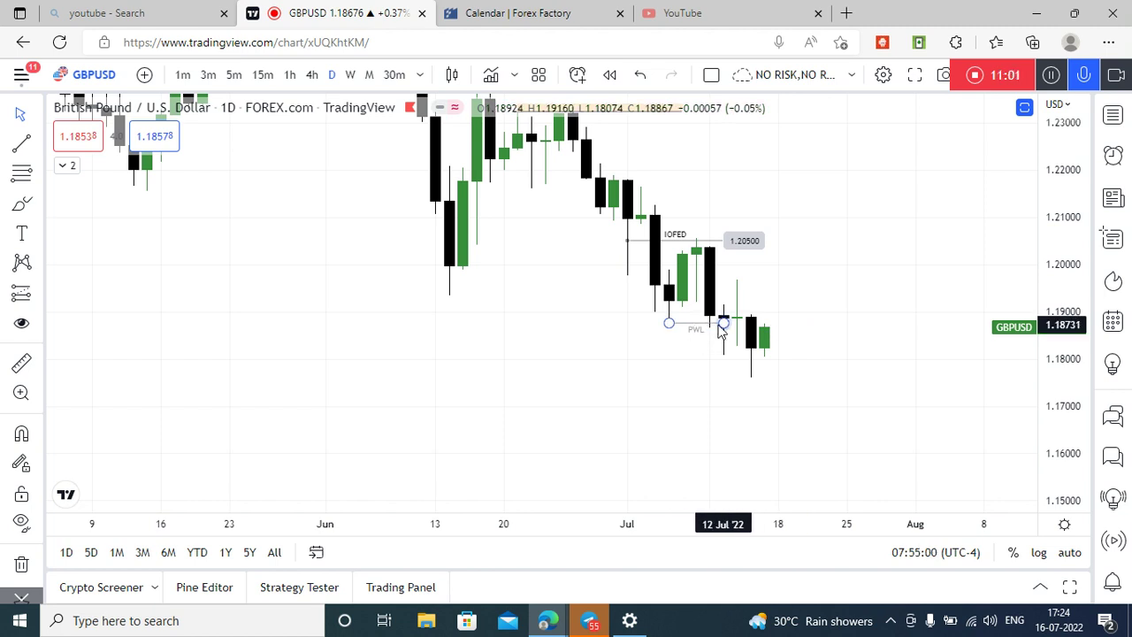
left_click(570, 478)
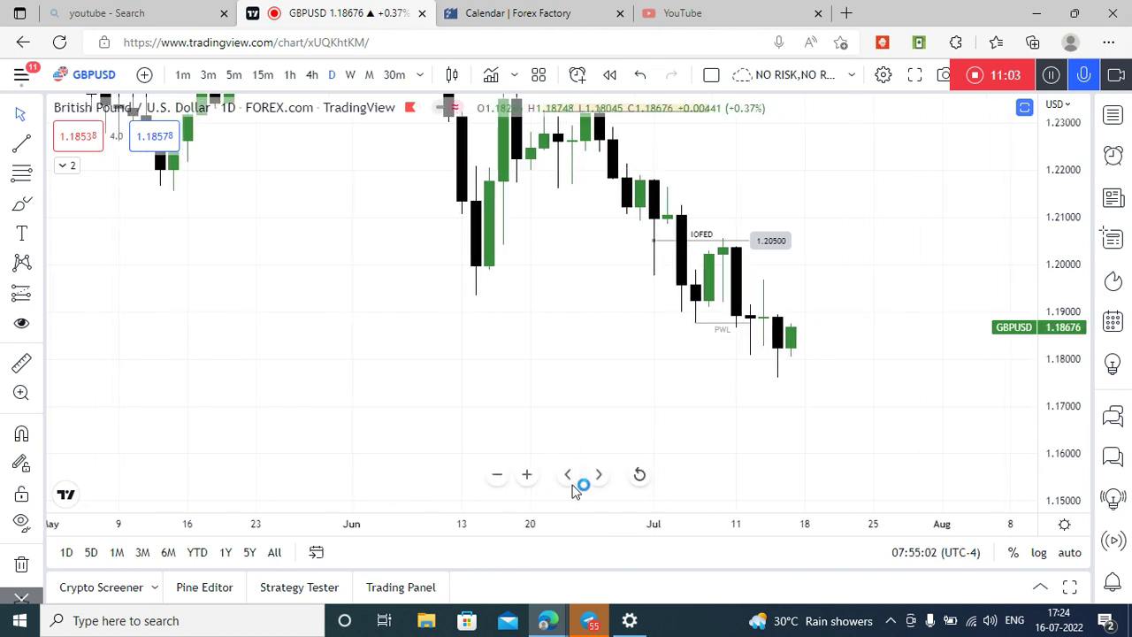
left_click(528, 475)
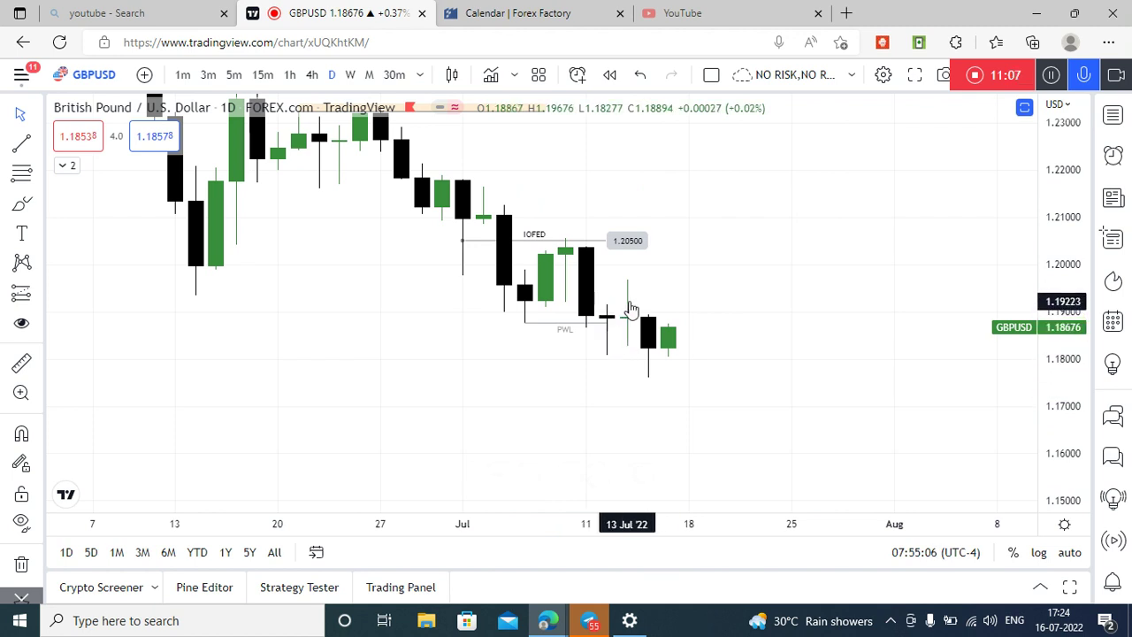
Step: Draw a short horizontal trend line from the 12 July candle's high to 14 July, at about 1.192
left_click_drag(687, 291, 740, 291)
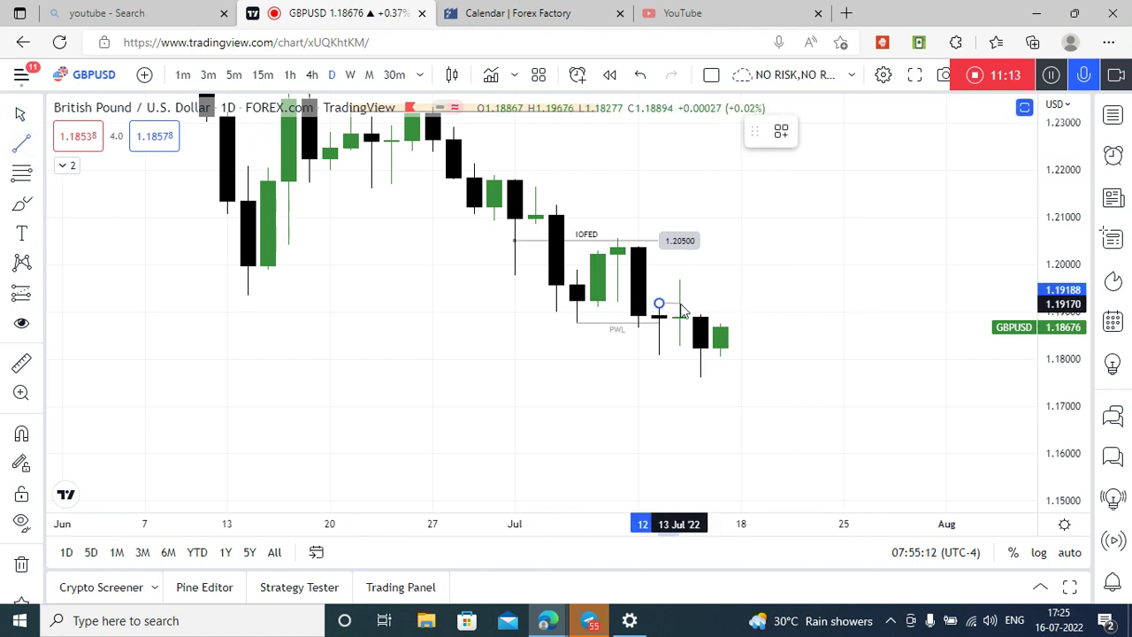
left_click(709, 304)
left_click(720, 290)
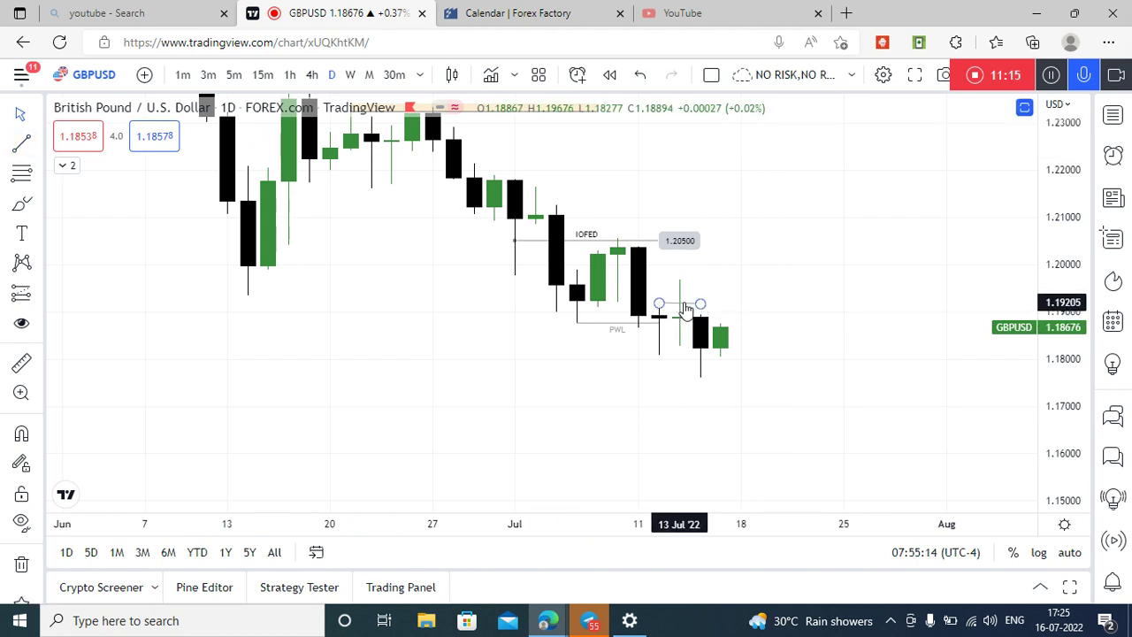
left_click_drag(684, 303, 683, 313)
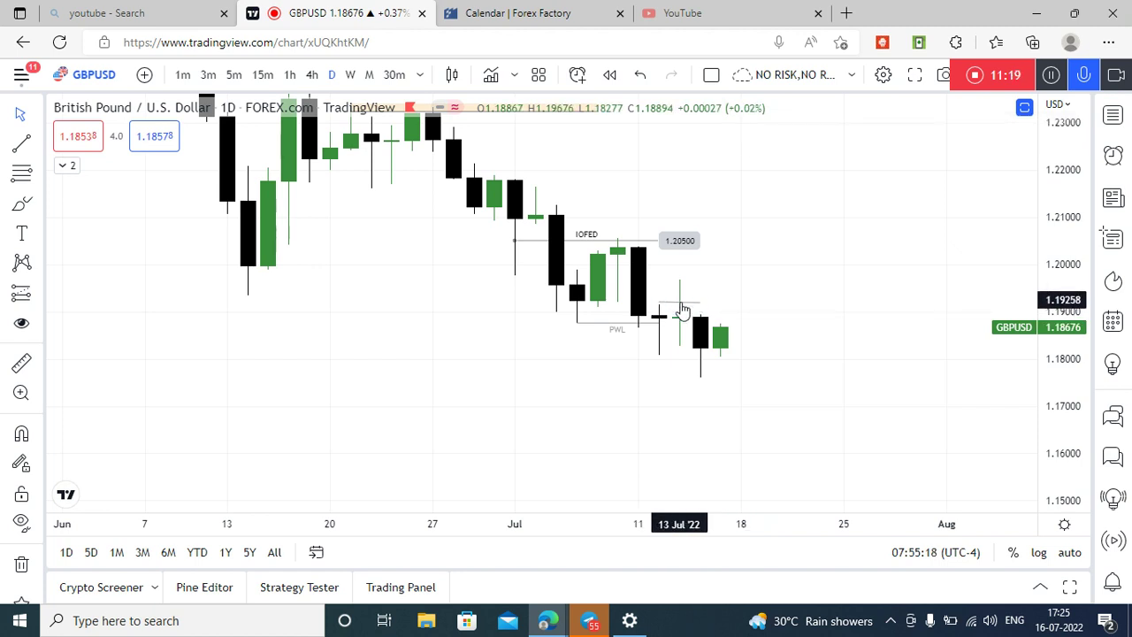
Step: Extend the horizontal trend line at the 12 July candle's high to 15 July, at about 1.1916
mouse_move(681, 310)
left_mouse_down()
mouse_move(680, 298)
mouse_move(720, 306)
left_mouse_up()
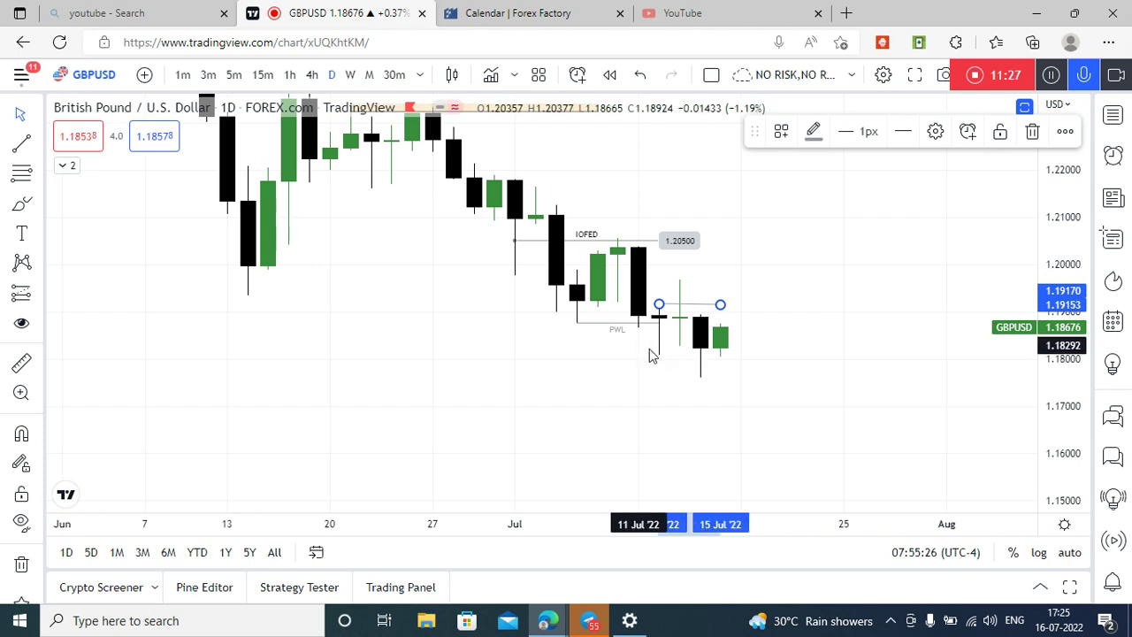
left_click(700, 366)
left_click(780, 398)
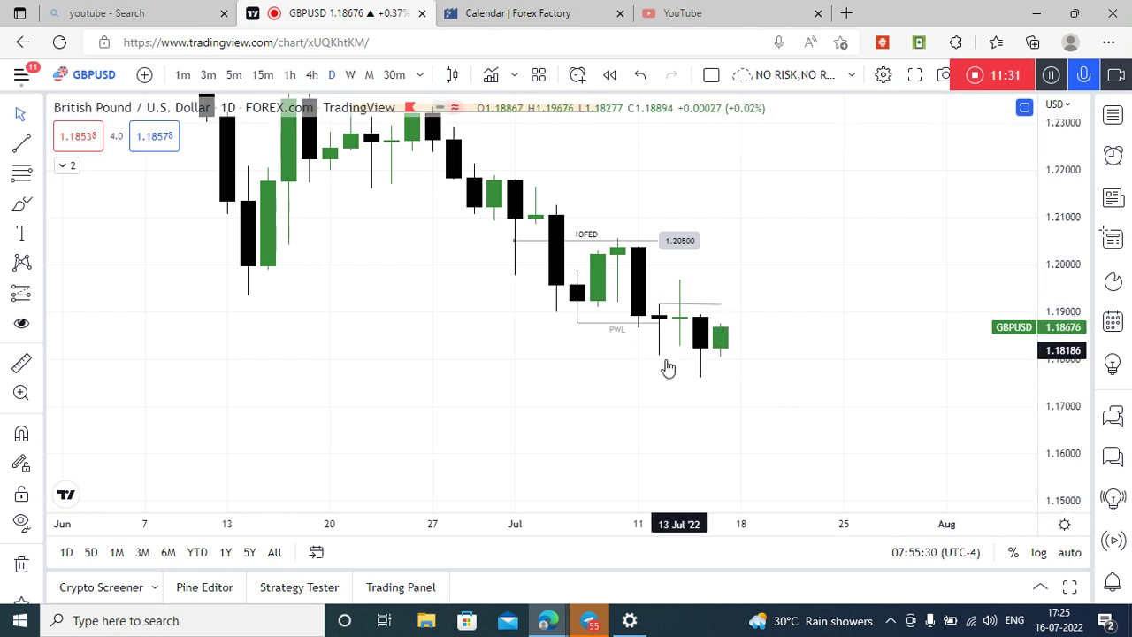
Step: Label the trend line at the 12 July high "pdh", with the text aligned to the top and right
left_click(693, 305)
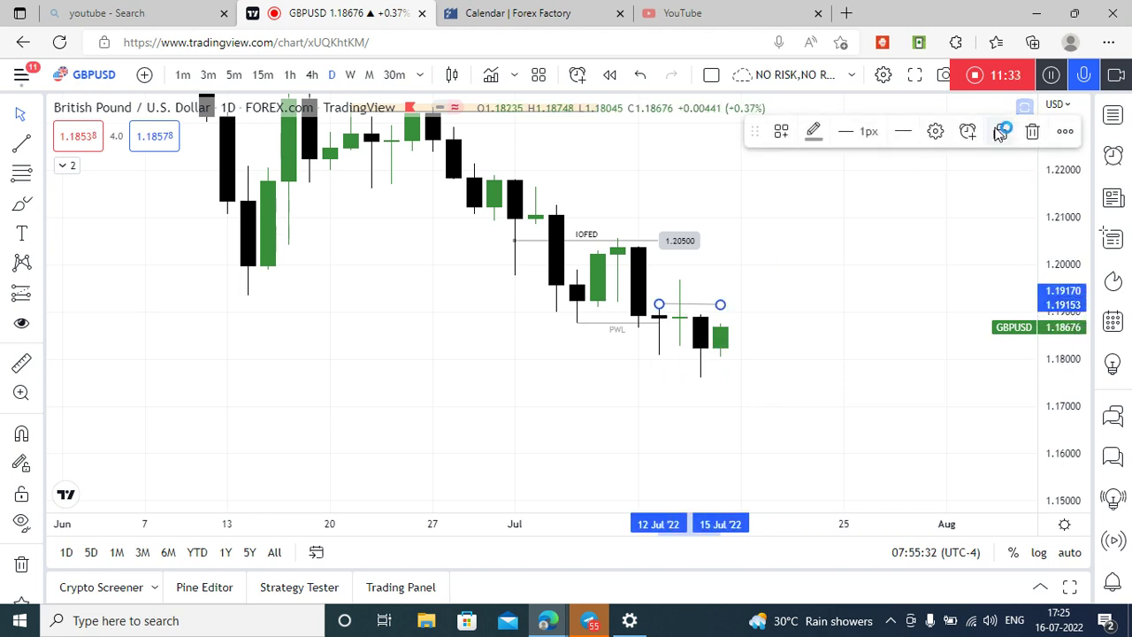
left_click(938, 135)
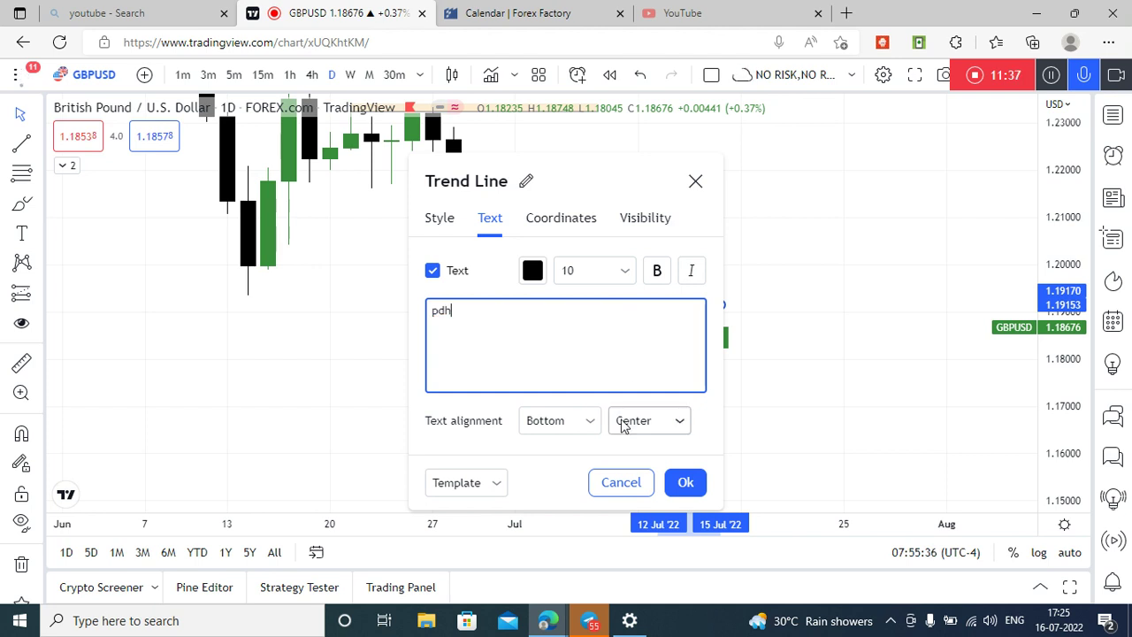
left_click(557, 420)
left_click(536, 452)
left_click(639, 421)
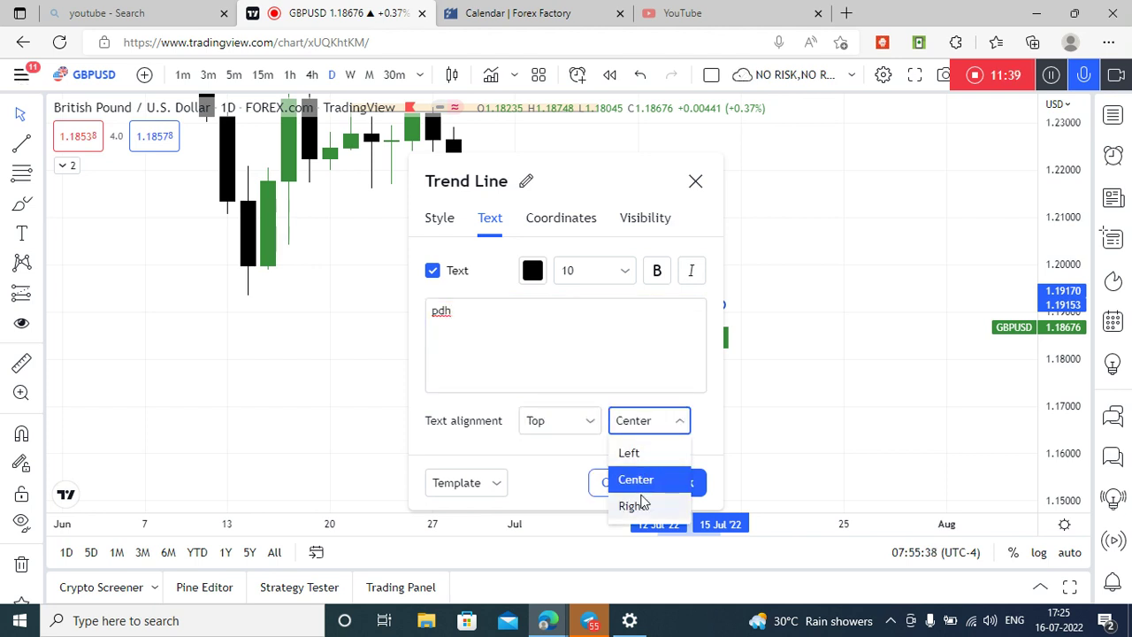
left_click(640, 503)
key("Return")
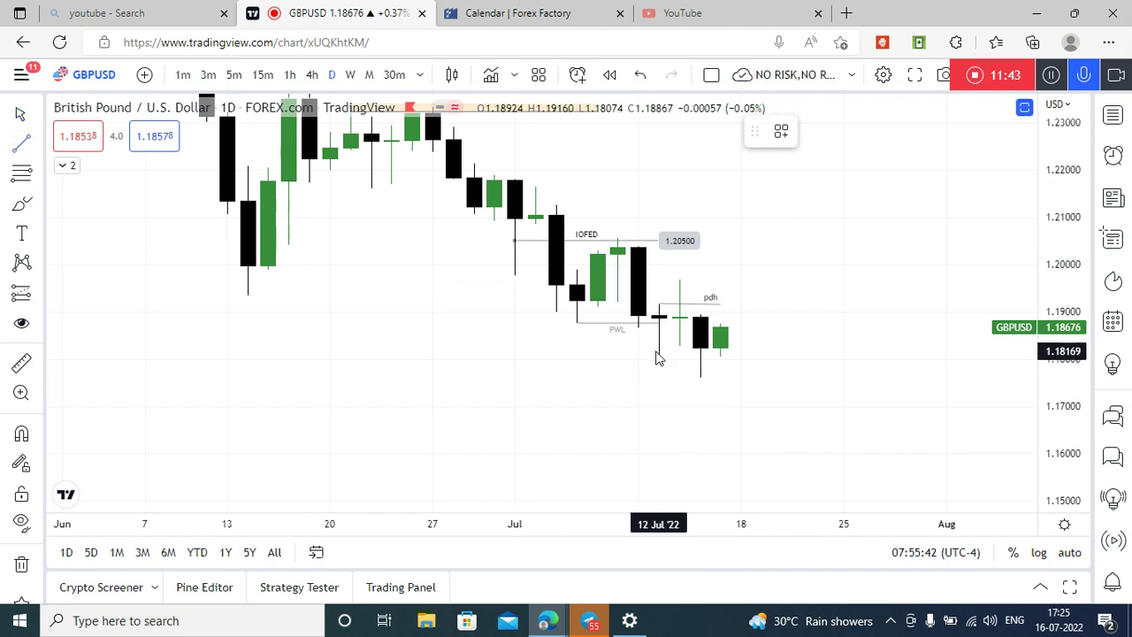
Step: Draw a horizontal trend line near the 12 July low to 15 July, at about 1.181, labelled "ssl" with bottom-center text
left_click(721, 351)
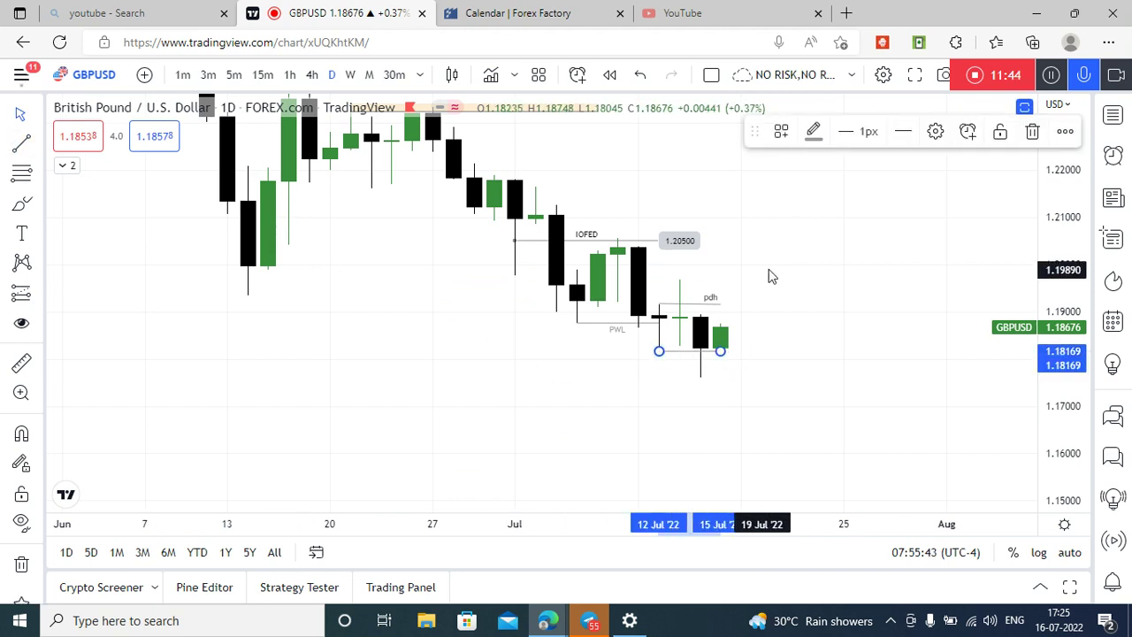
left_click(933, 131)
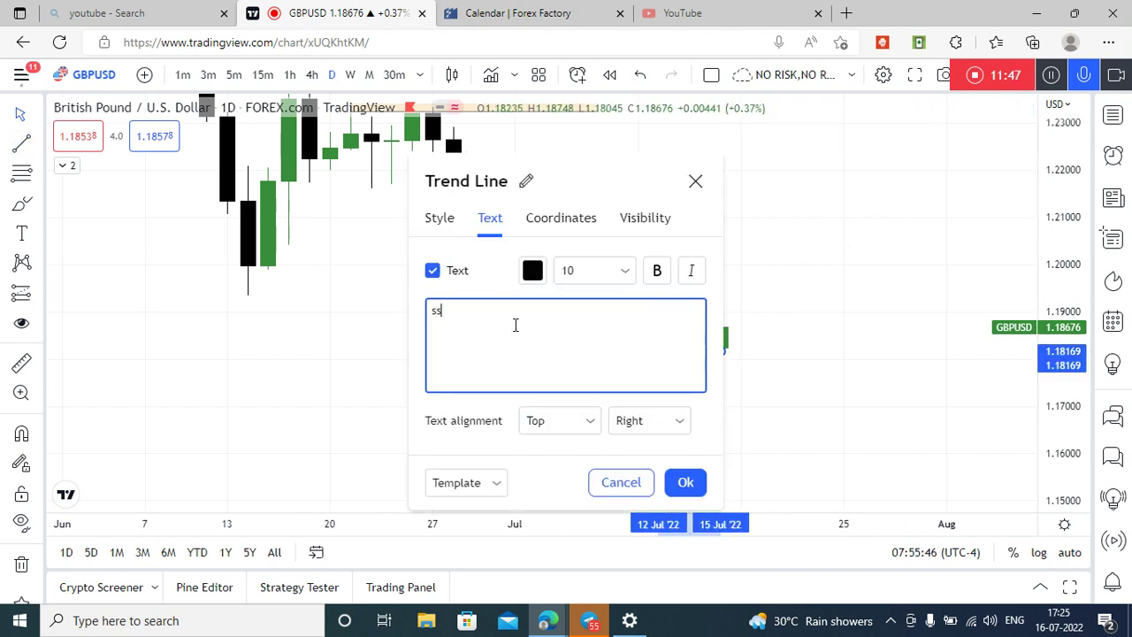
left_click(564, 428)
left_click(573, 426)
left_click(570, 422)
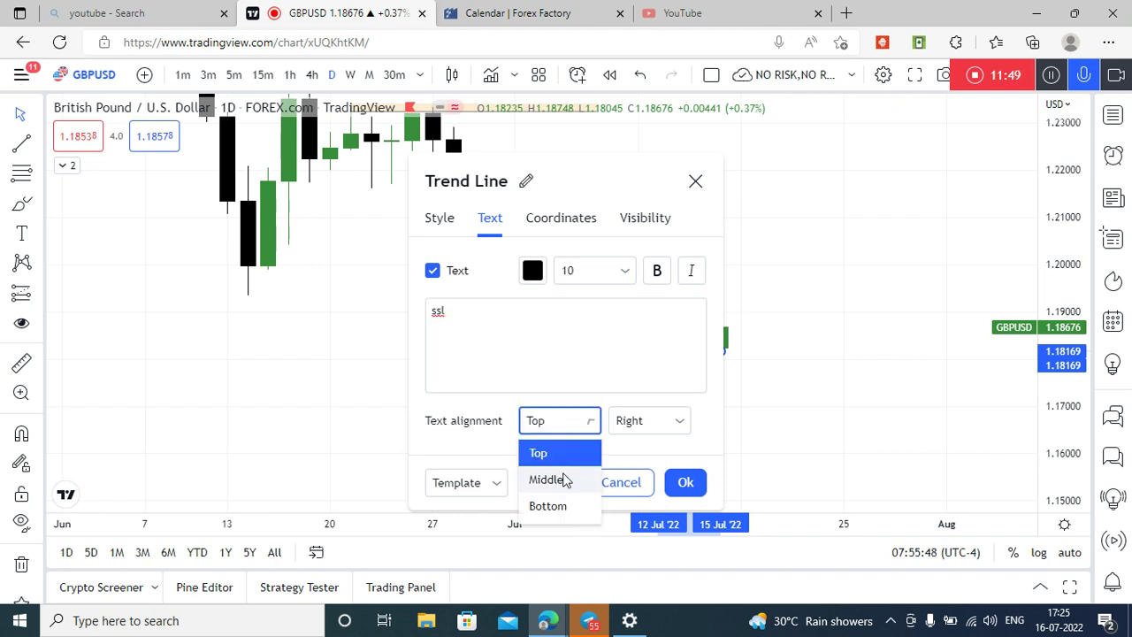
left_click(563, 507)
left_click(677, 431)
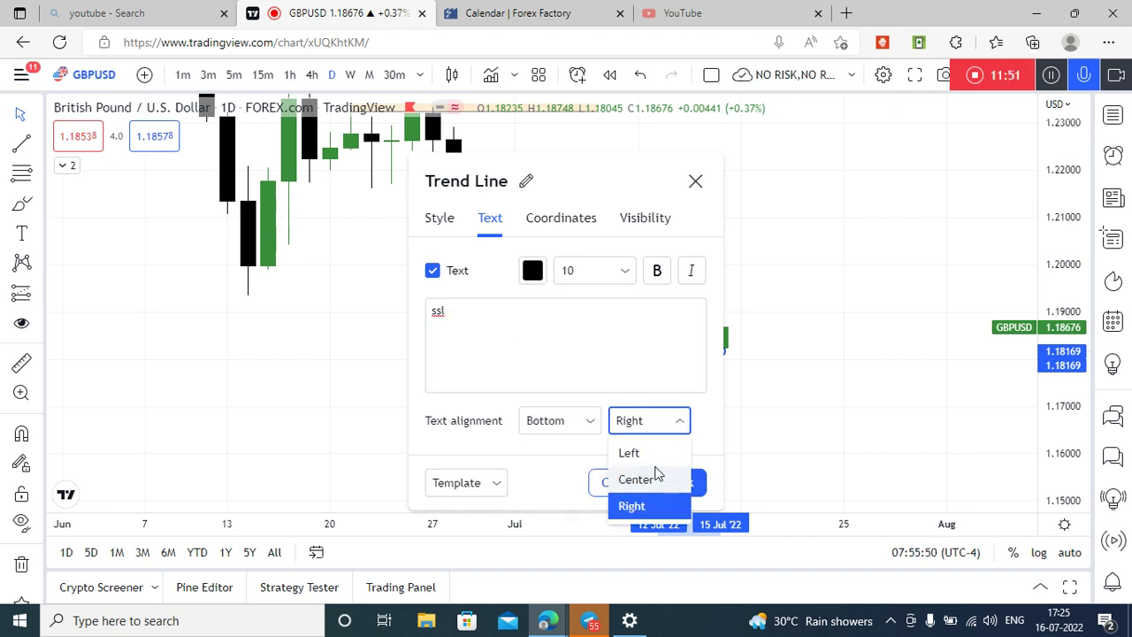
left_click(653, 476)
left_click(685, 482)
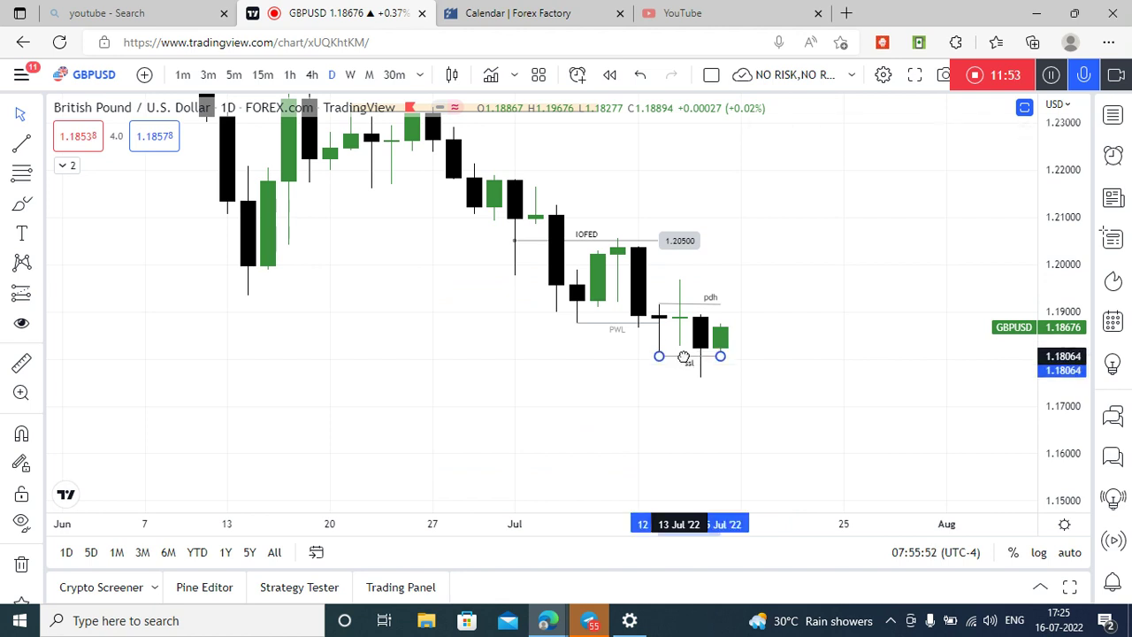
Step: Switch GBPUSD to the hourly timeframe and examine the 11 to 15 July candles around the PWL, pdh and ssl lines
left_click(292, 75)
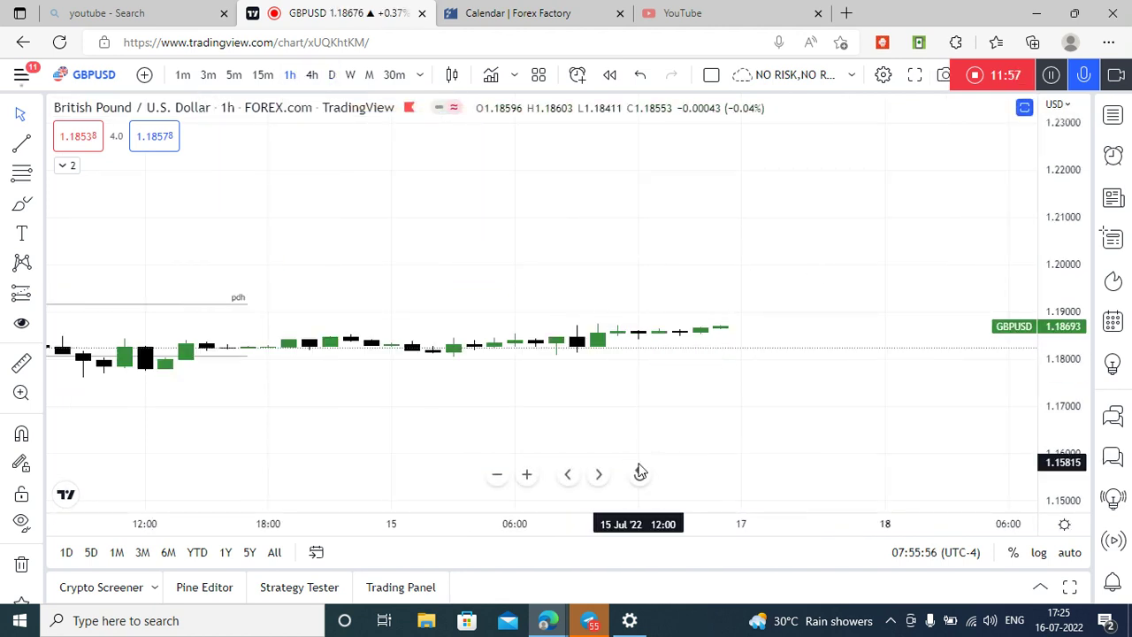
left_click(497, 474)
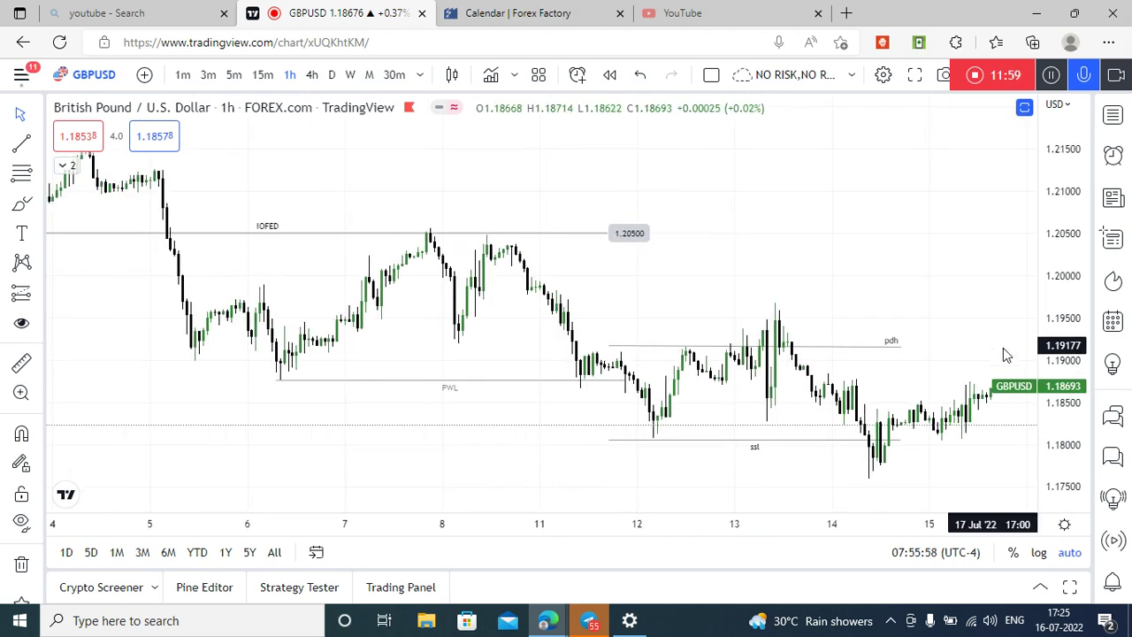
left_click_drag(1072, 437, 1070, 293)
left_click_drag(847, 276, 878, 160)
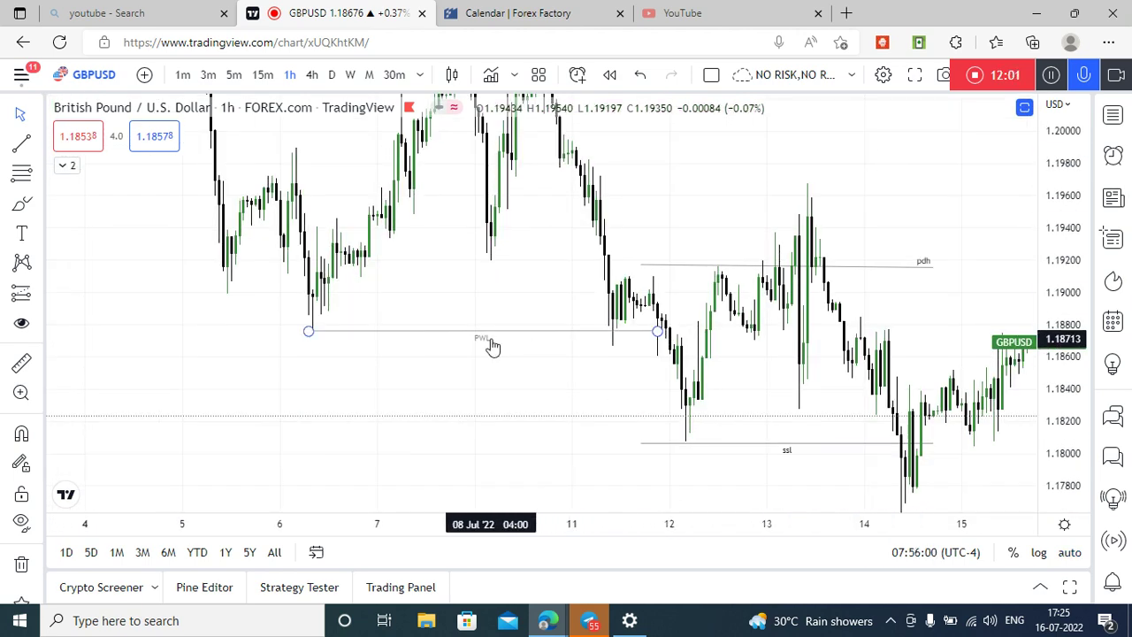
left_click_drag(751, 227, 689, 265)
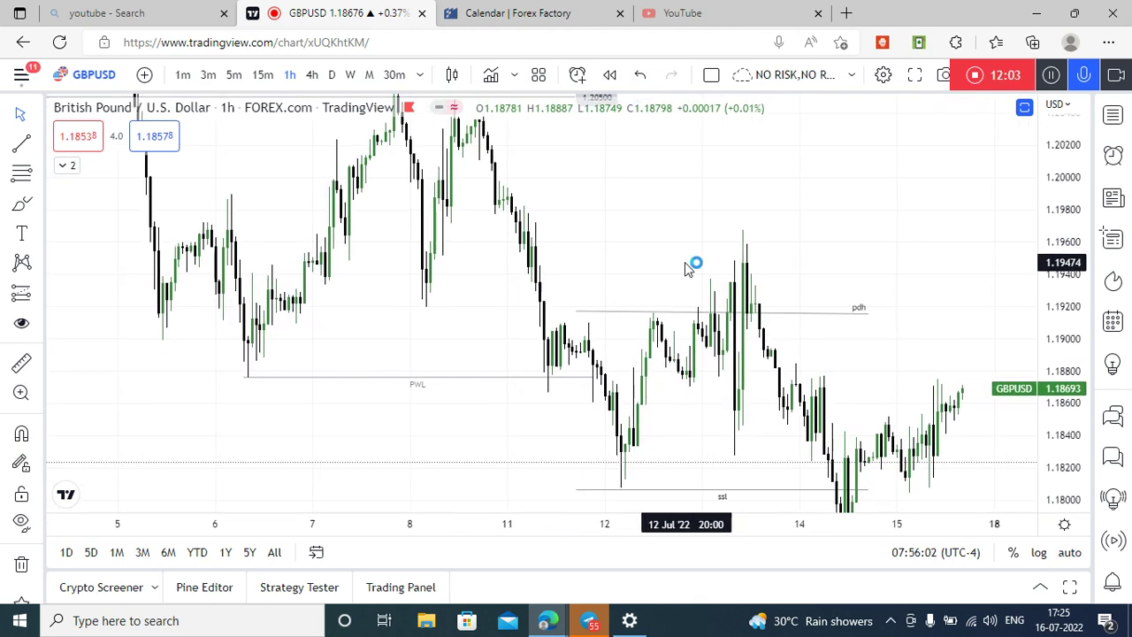
left_click_drag(825, 239, 835, 245)
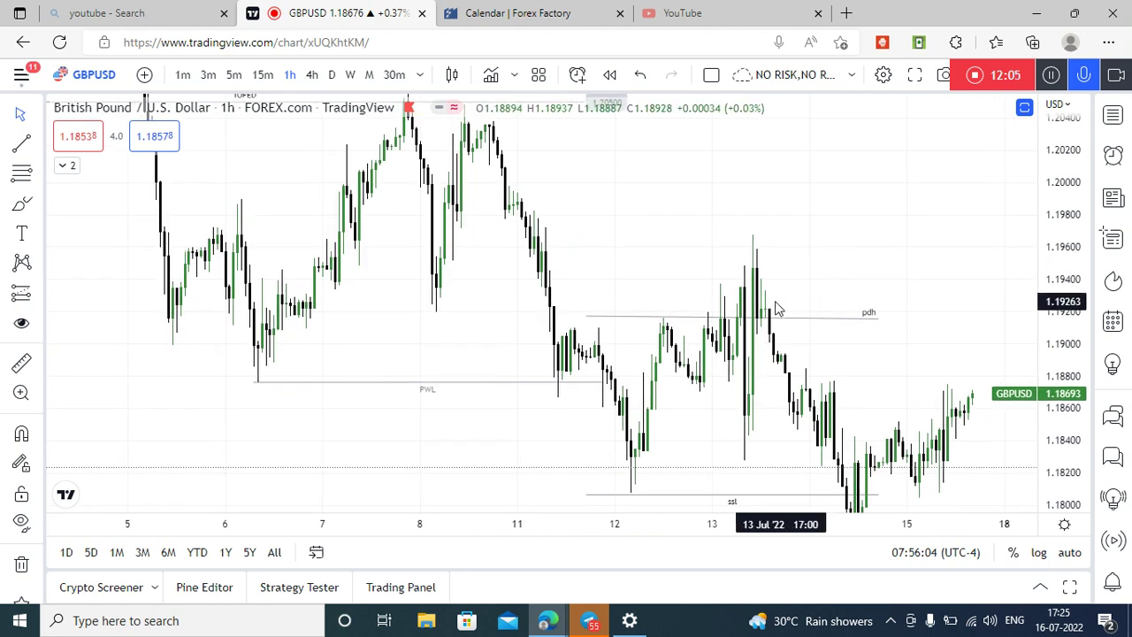
left_click_drag(733, 312, 736, 319)
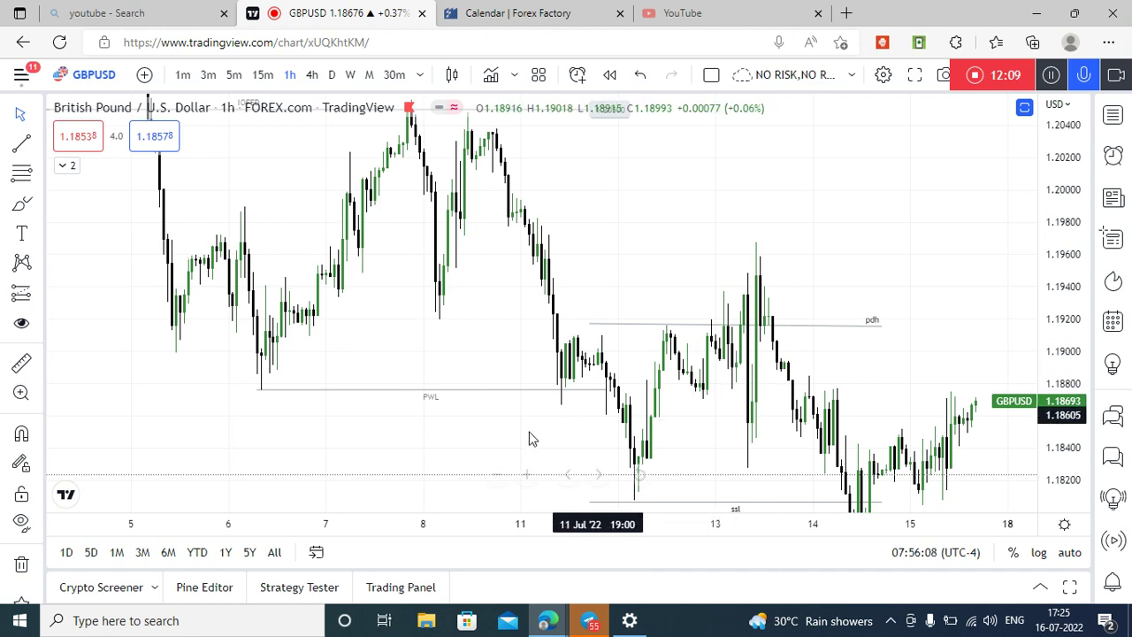
mouse_move(555, 478)
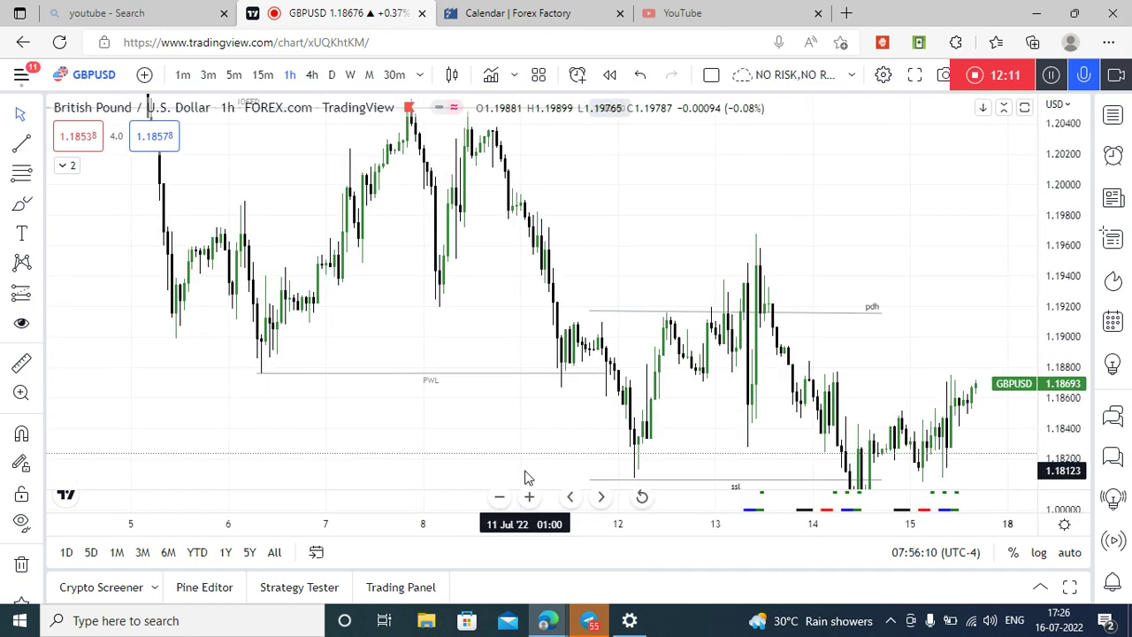
left_click(529, 498)
left_click(534, 499)
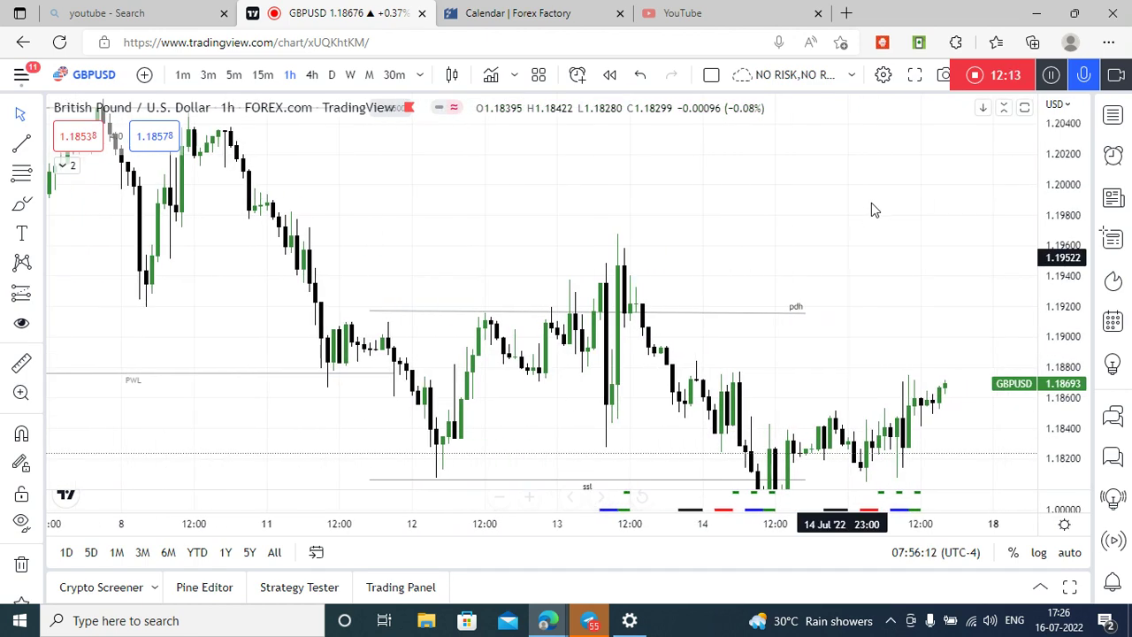
left_click(1024, 108)
left_click_drag(846, 225, 893, 172)
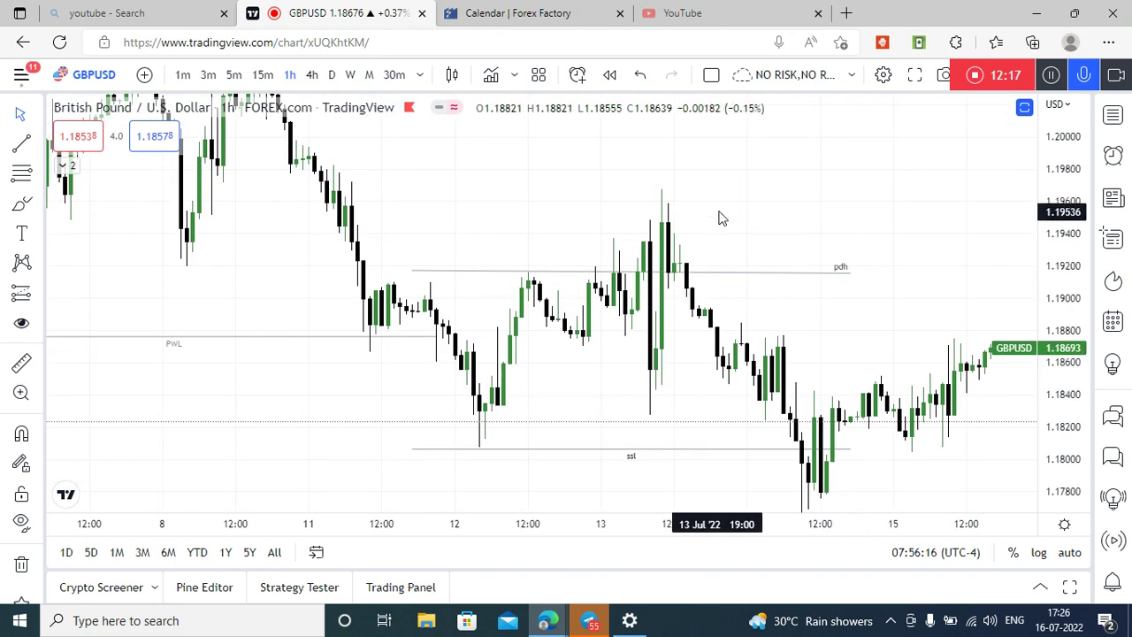
Step: Move the ssl line to the 12 July hourly low so it runs from 12 July 03:00 to 15 July 03:00, at about 1.1807
left_click_drag(728, 410, 670, 362)
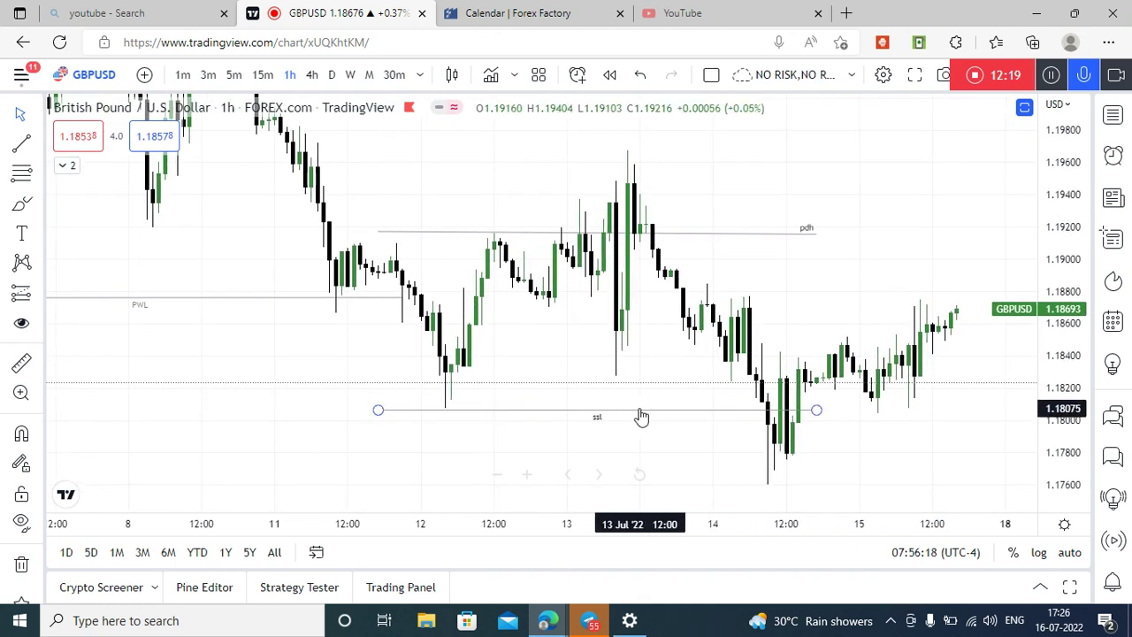
left_click_drag(641, 416, 702, 408)
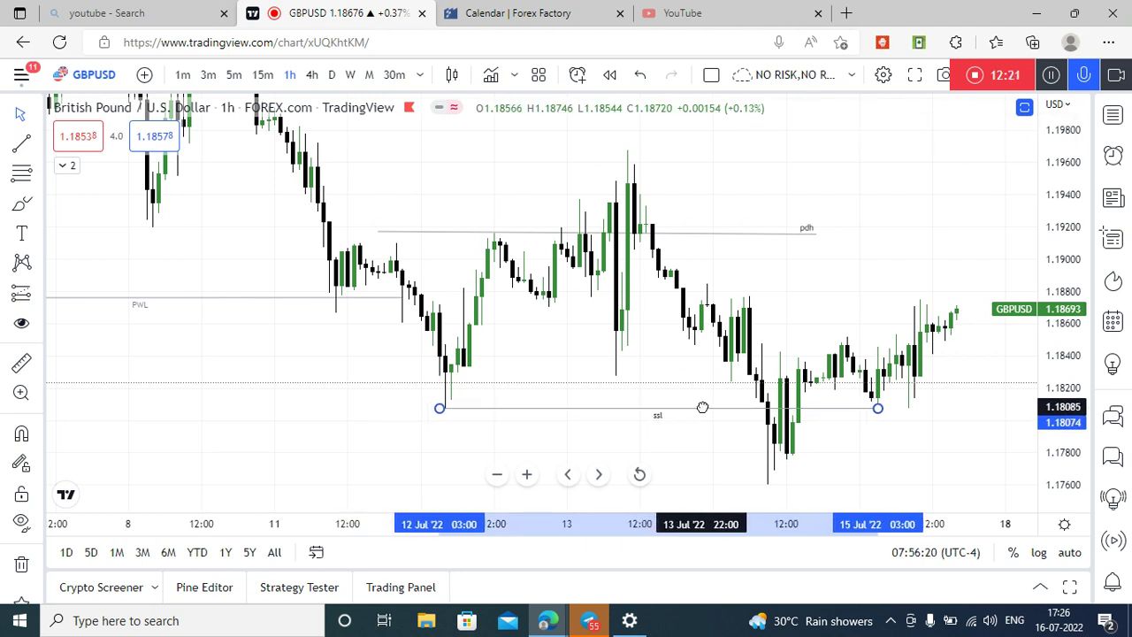
left_click(663, 338)
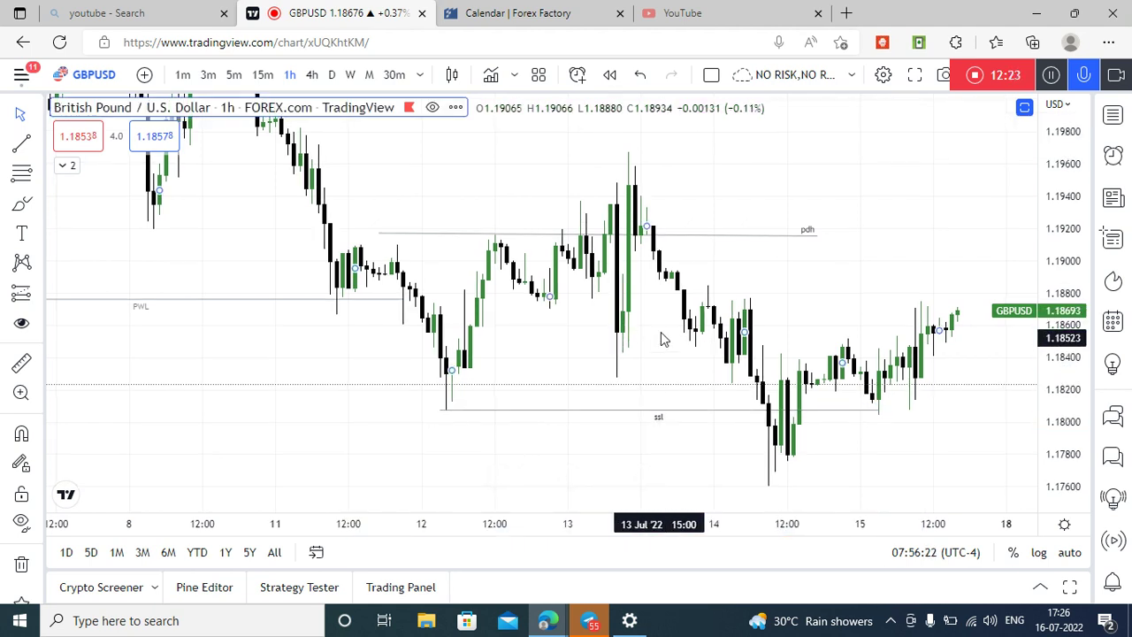
left_click(735, 256)
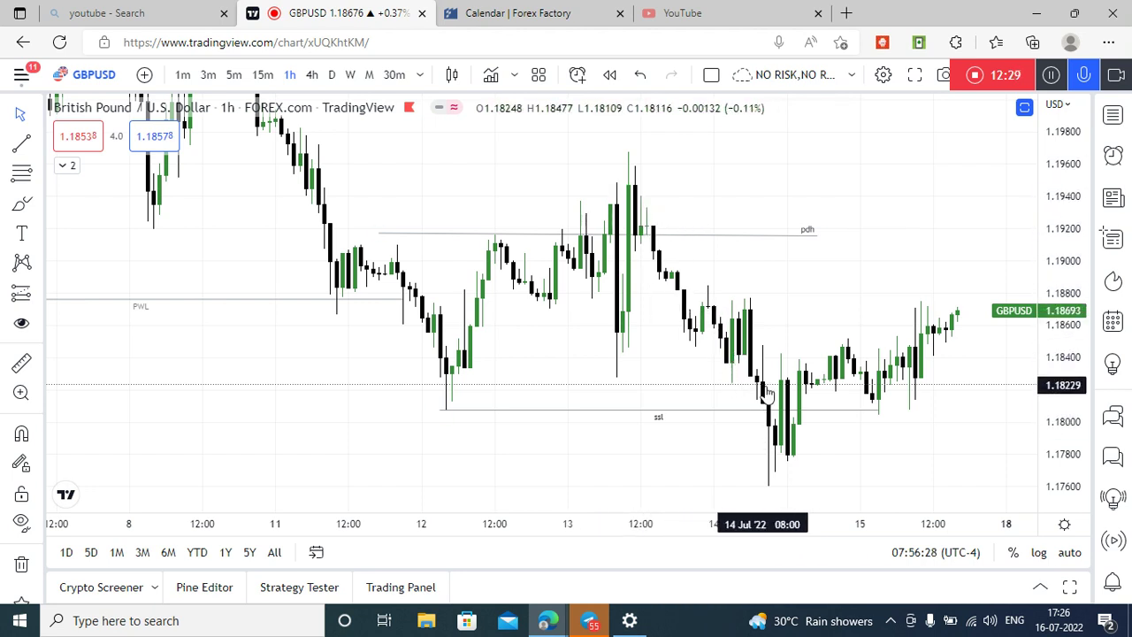
Step: Switch GBPUSD to the 15-minute timeframe and survey the 11 to 15 July price action across the pdh and ssl lines
left_click(265, 78)
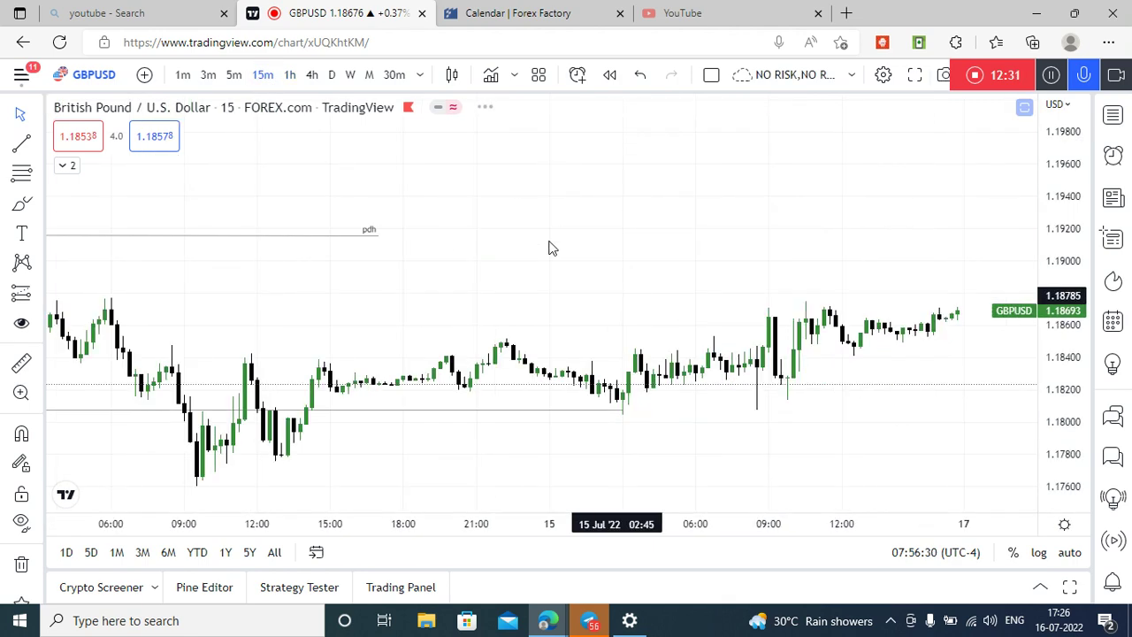
scroll(362, 319, "left", 5)
left_click_drag(305, 329, 857, 319)
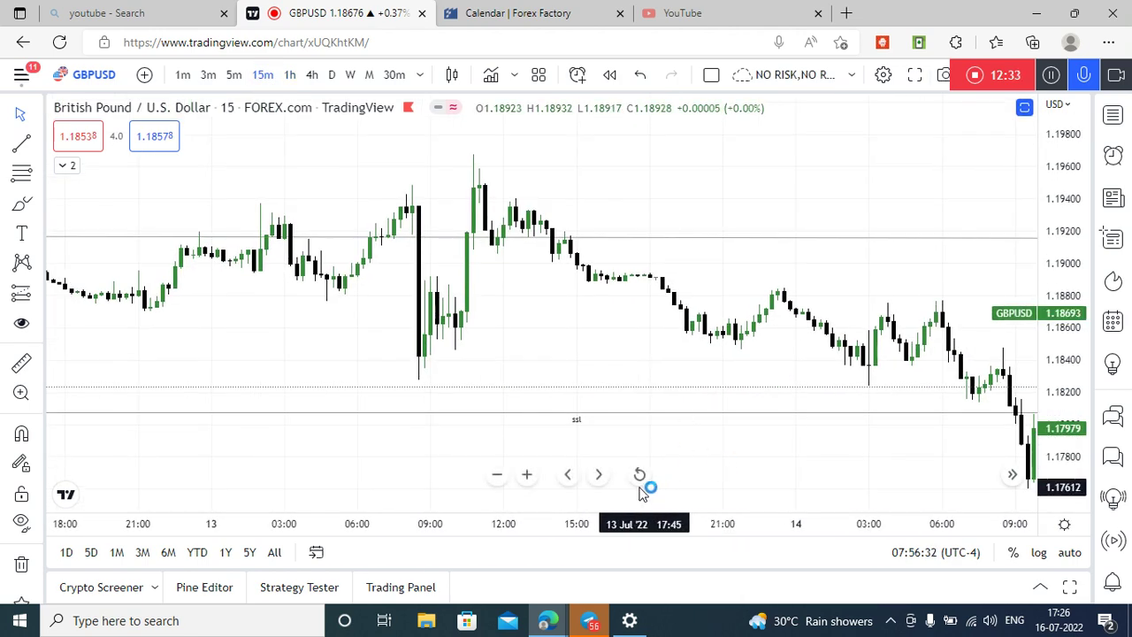
left_click(640, 476)
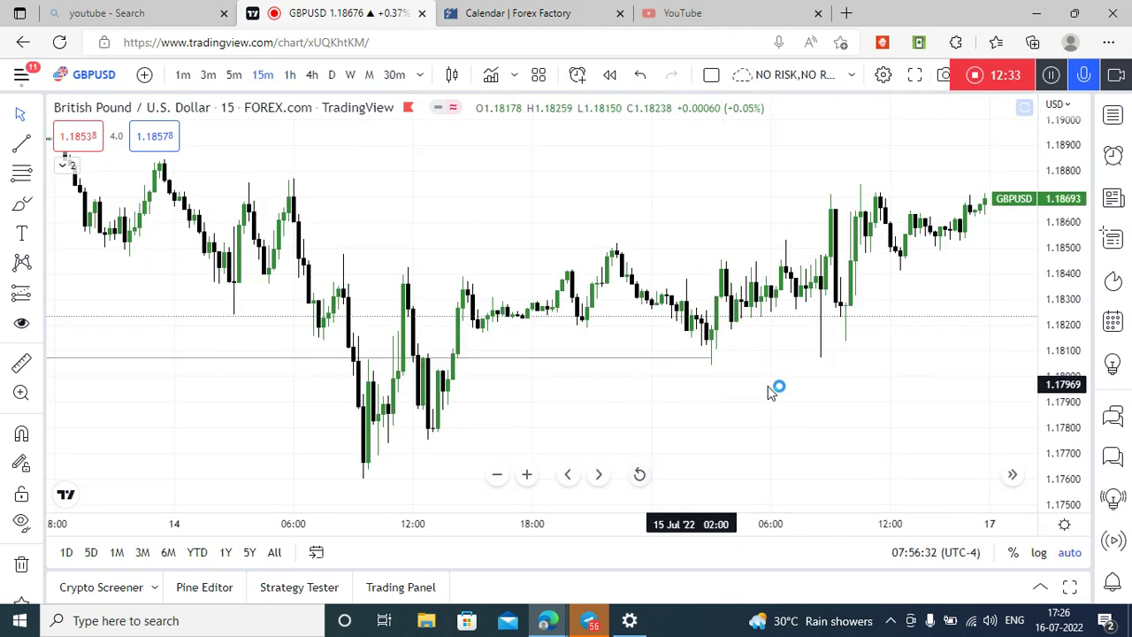
left_click(497, 475)
scroll(702, 281, "left", 5)
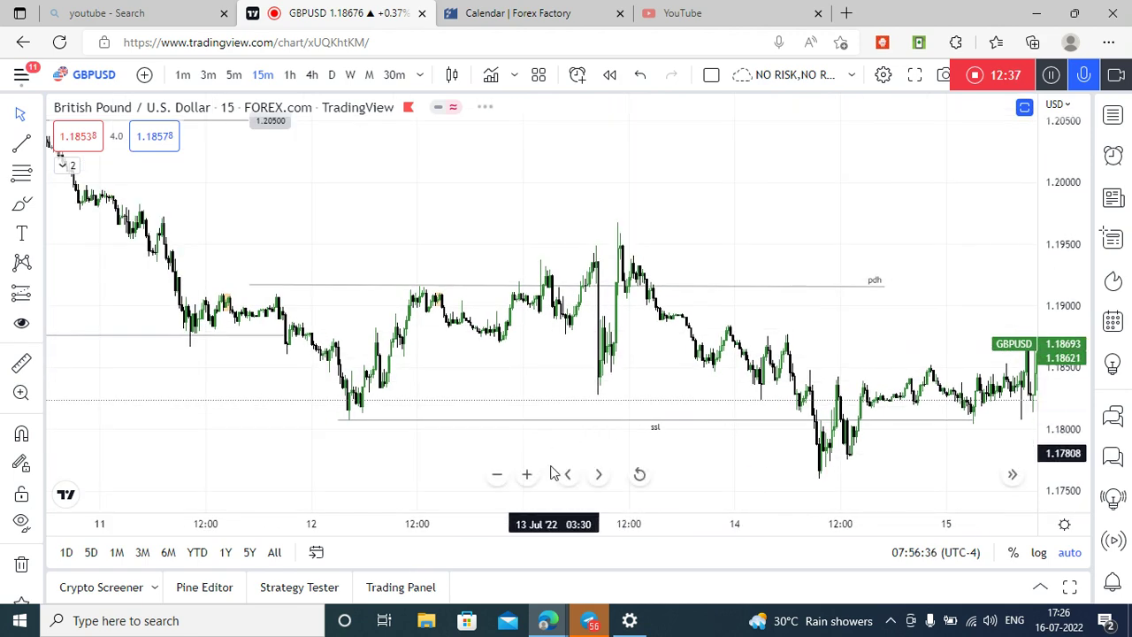
Step: Examine the 15-minute candles of 13 and 14 July, from the spike above the pdh line down to the ssl line
left_click(527, 475)
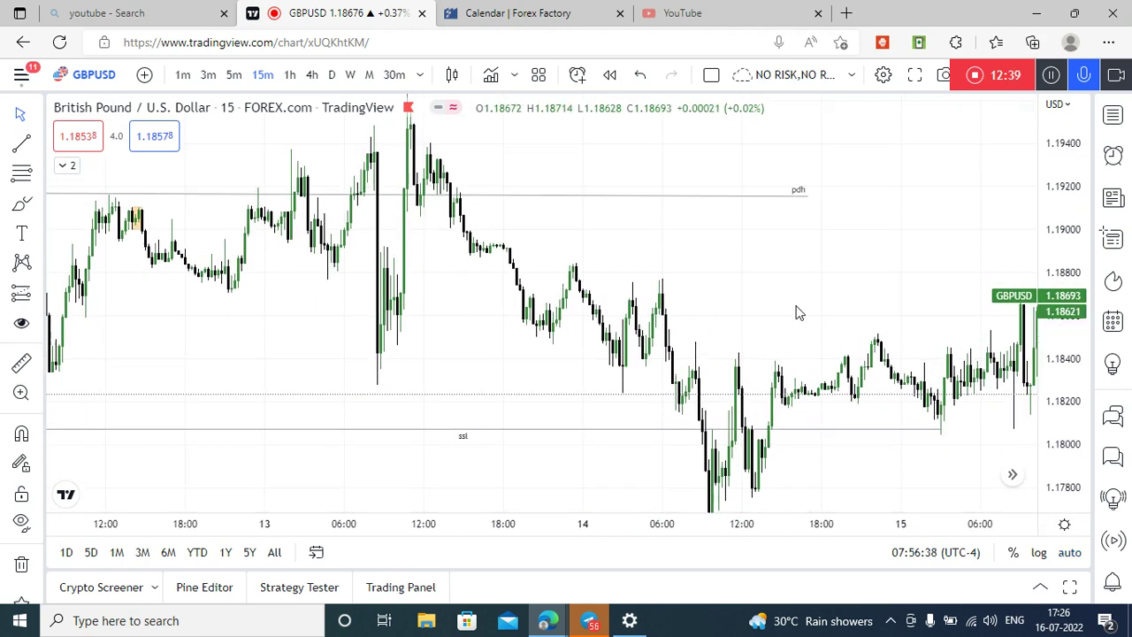
left_click_drag(624, 251, 660, 270)
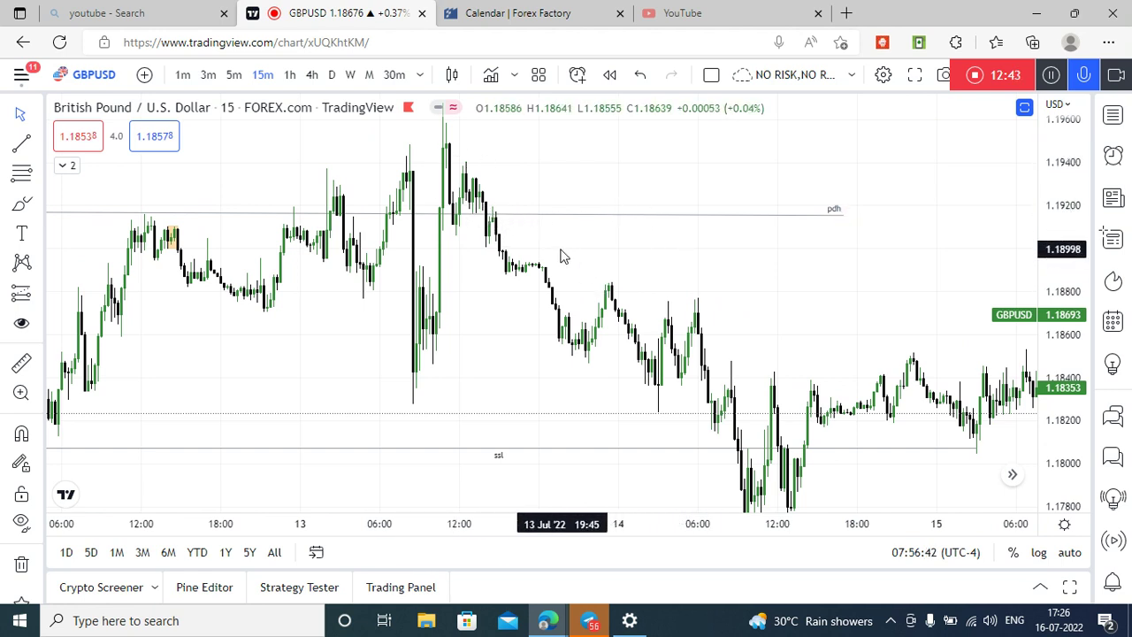
scroll(561, 256, "left", 2)
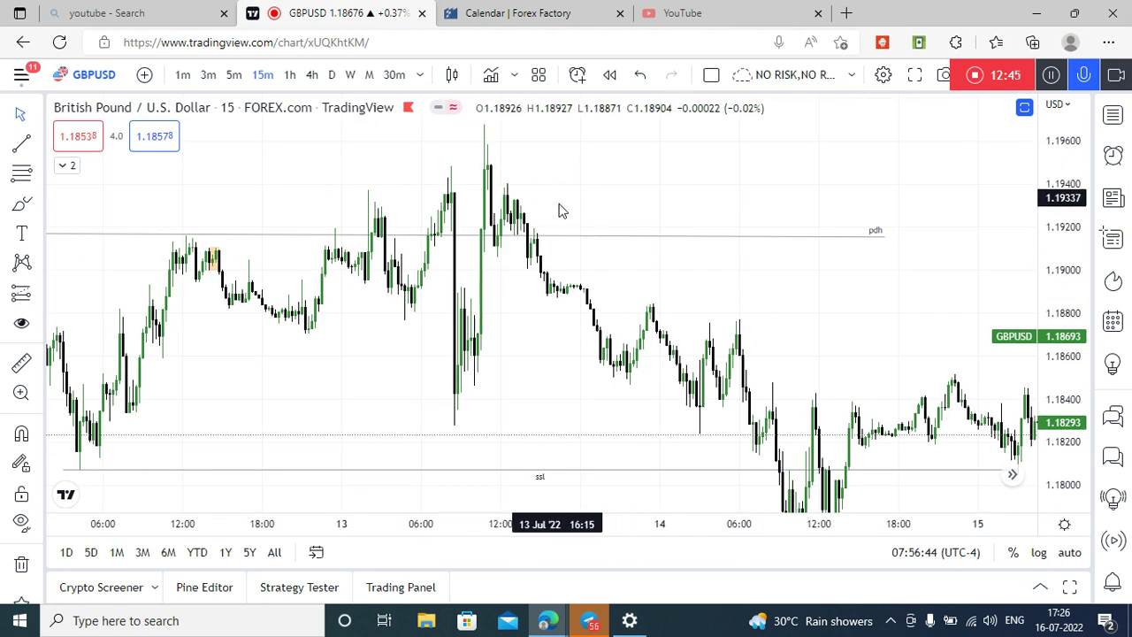
left_click_drag(609, 240, 591, 168)
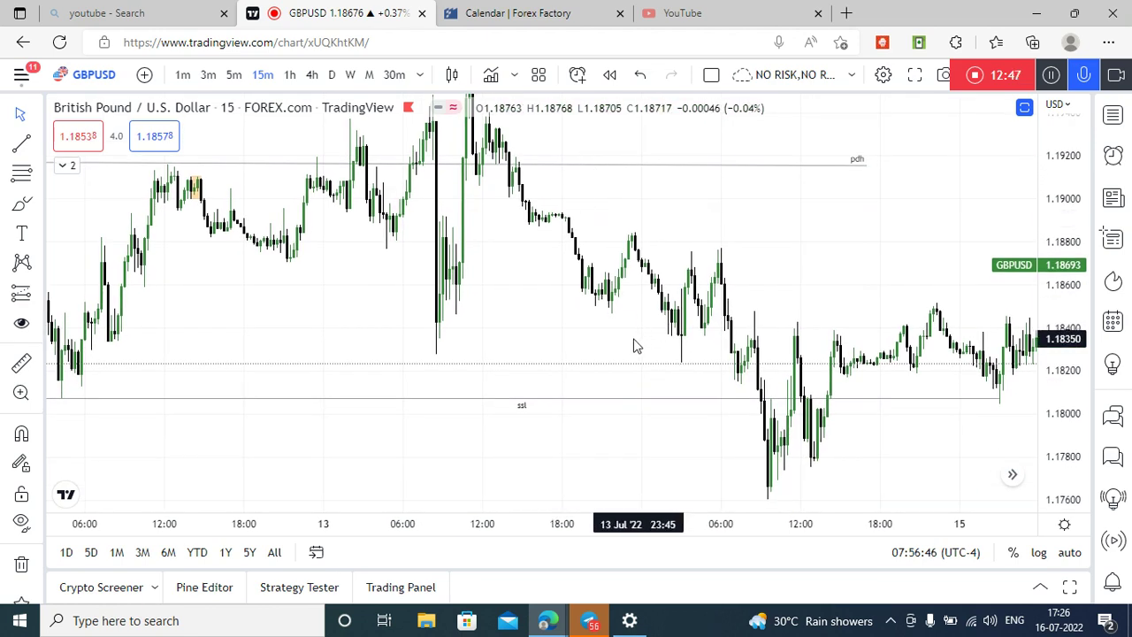
left_click_drag(634, 334, 612, 301)
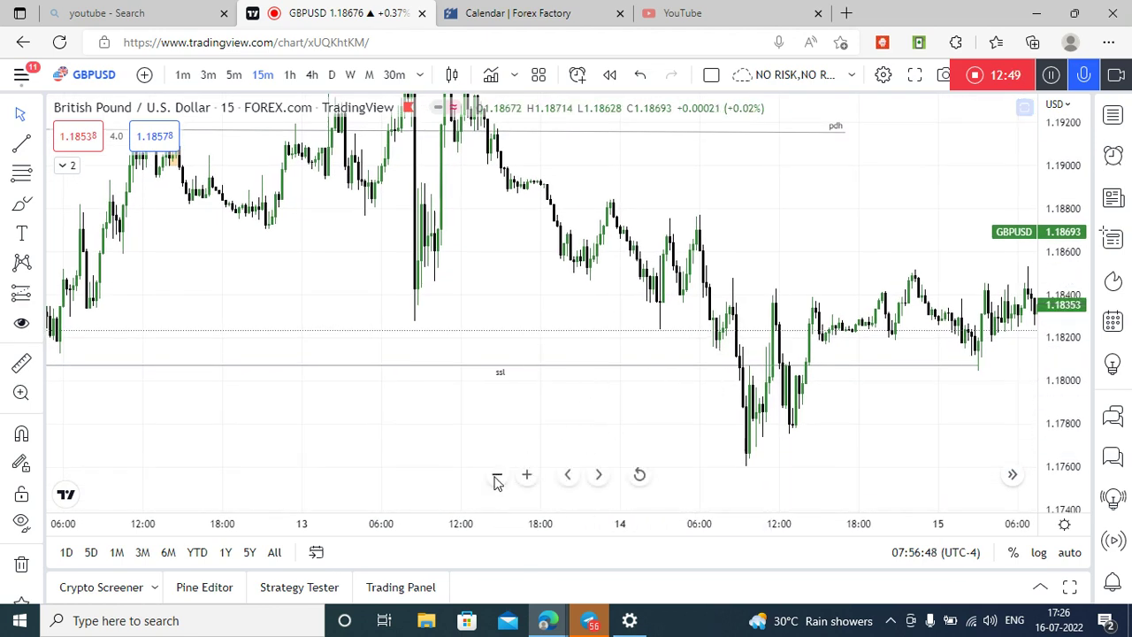
scroll(629, 422, "down", 5)
left_click_drag(682, 345, 662, 350)
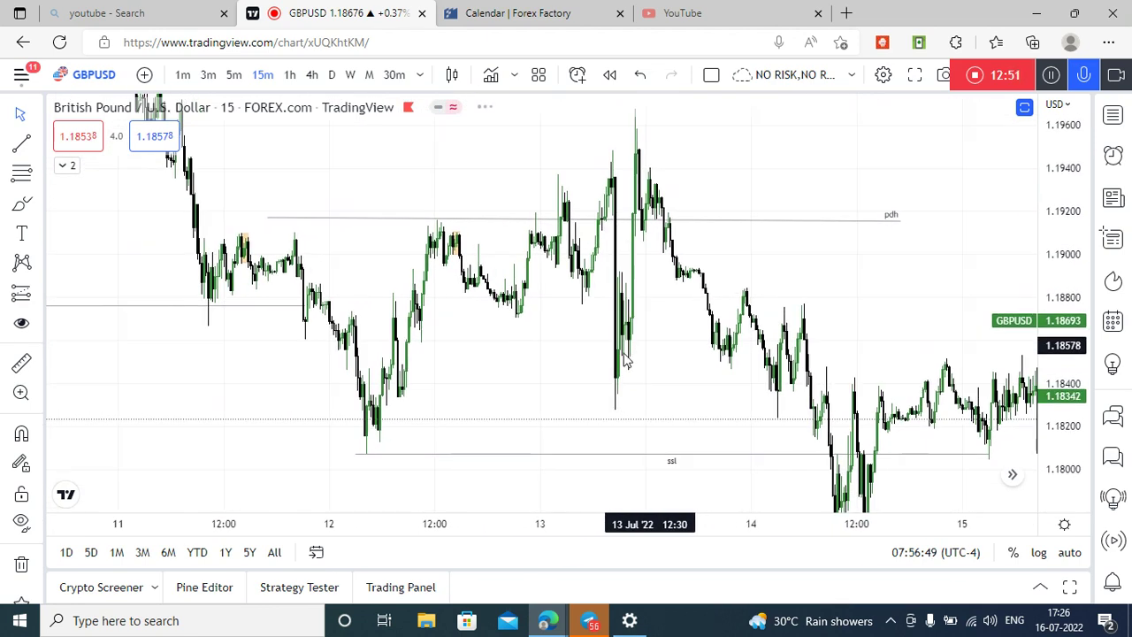
left_click(526, 474)
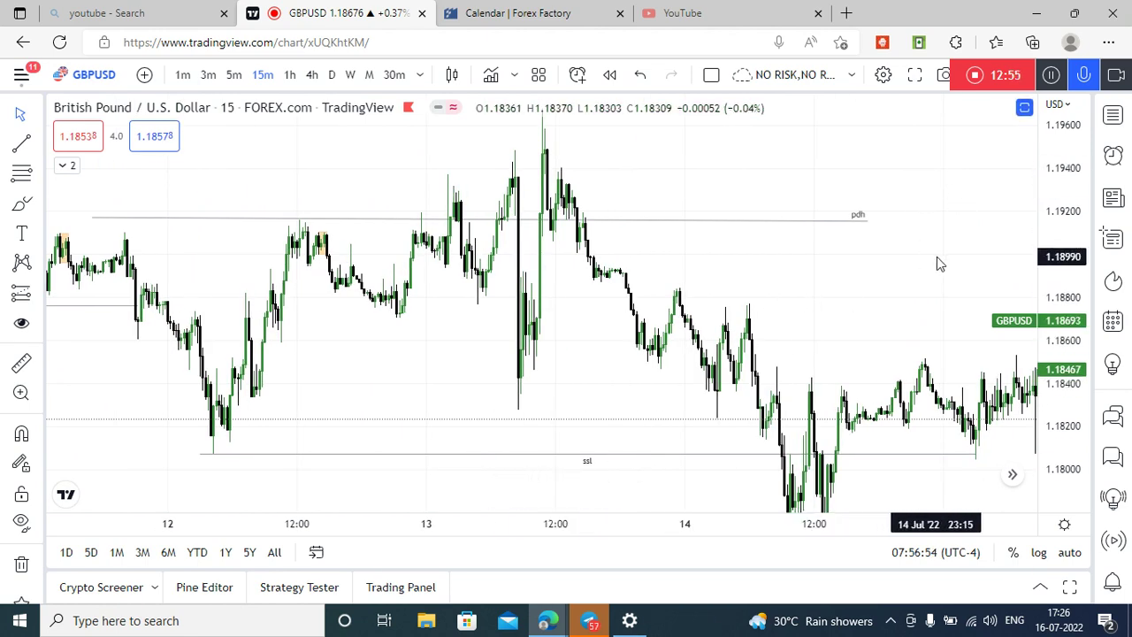
Step: Return GBPUSD to the hourly timeframe and review the July decline from the IOFED level through the PWL, pdh and ssl lines
left_click_drag(937, 257, 734, 191)
left_click(292, 76)
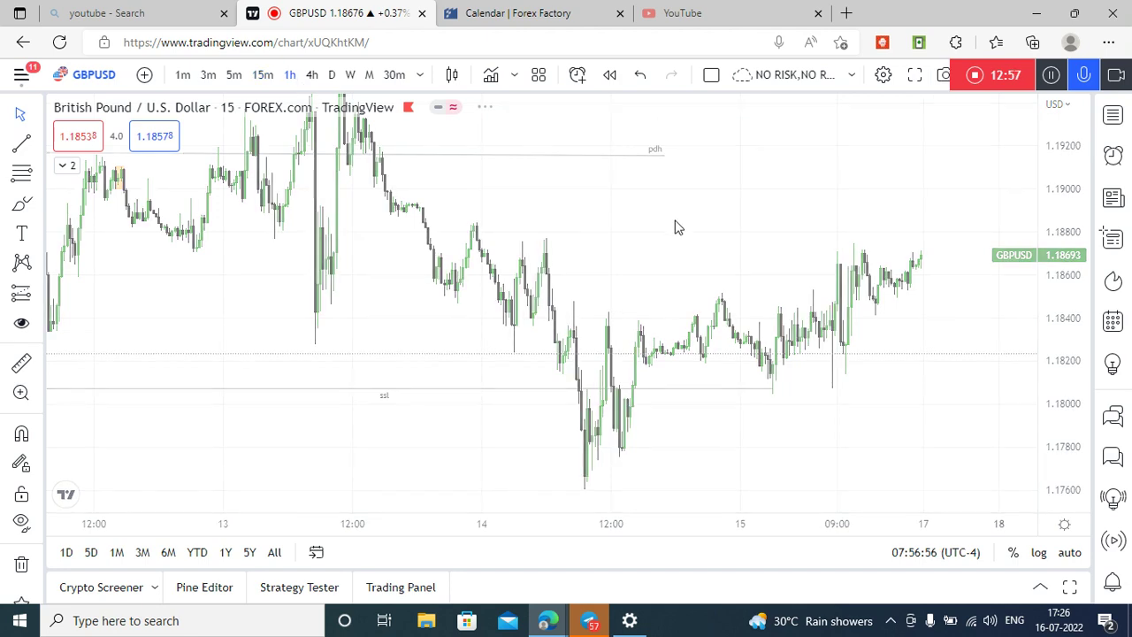
left_click_drag(933, 234, 867, 329)
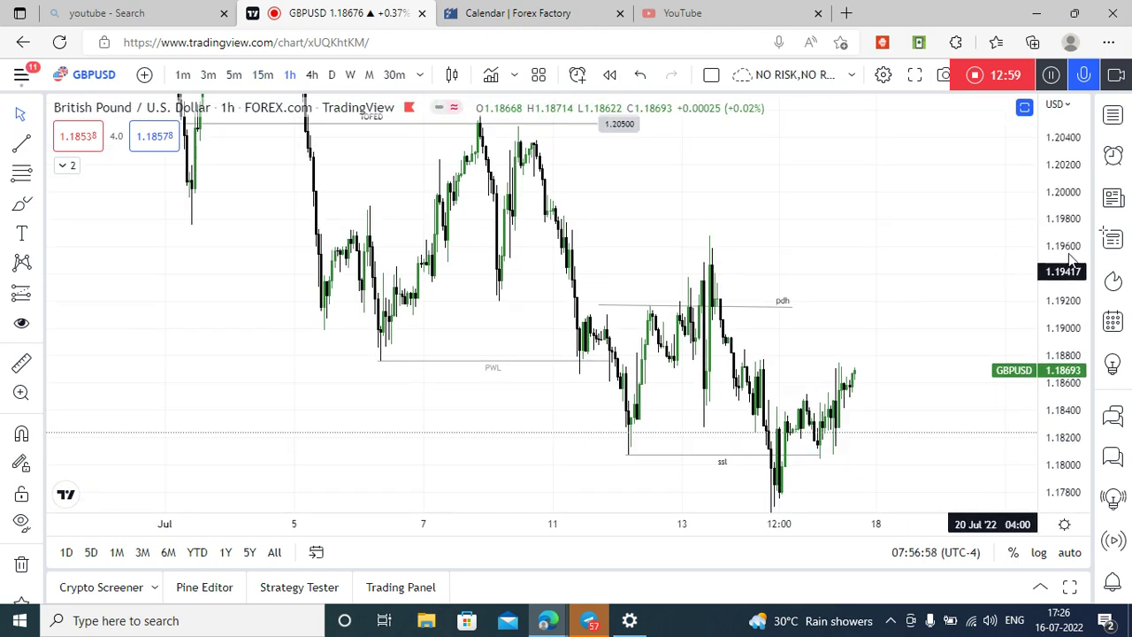
left_click_drag(1068, 248, 1068, 313)
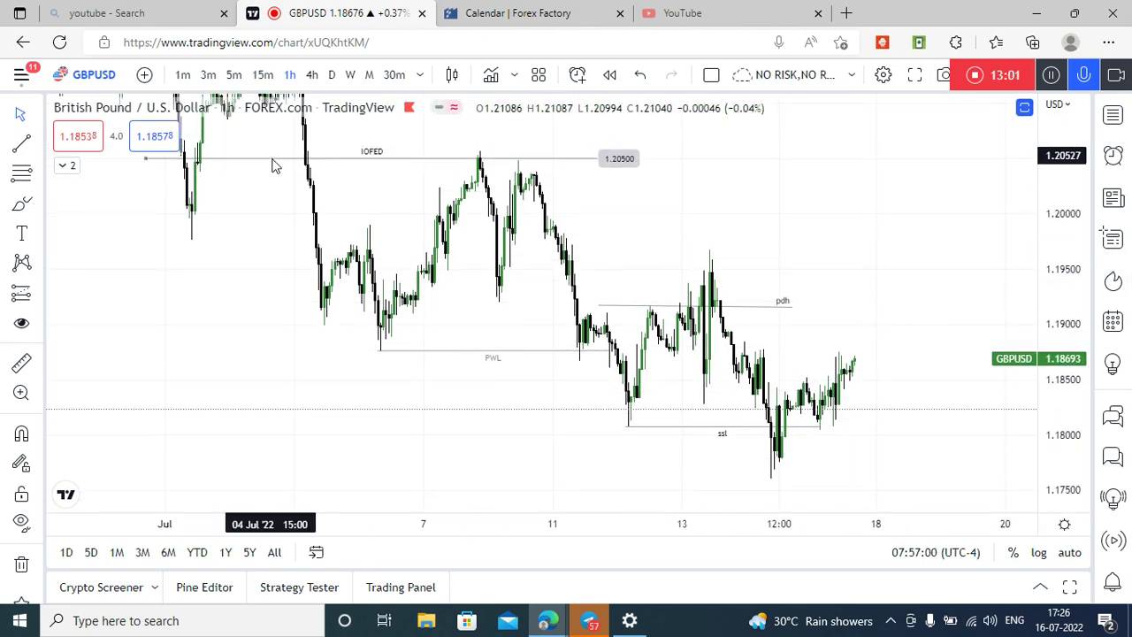
Step: Switch GBPUSD to the daily timeframe and examine the June and July candles from the ACCUMULATE BUY STOPS zone downward
left_click(332, 74)
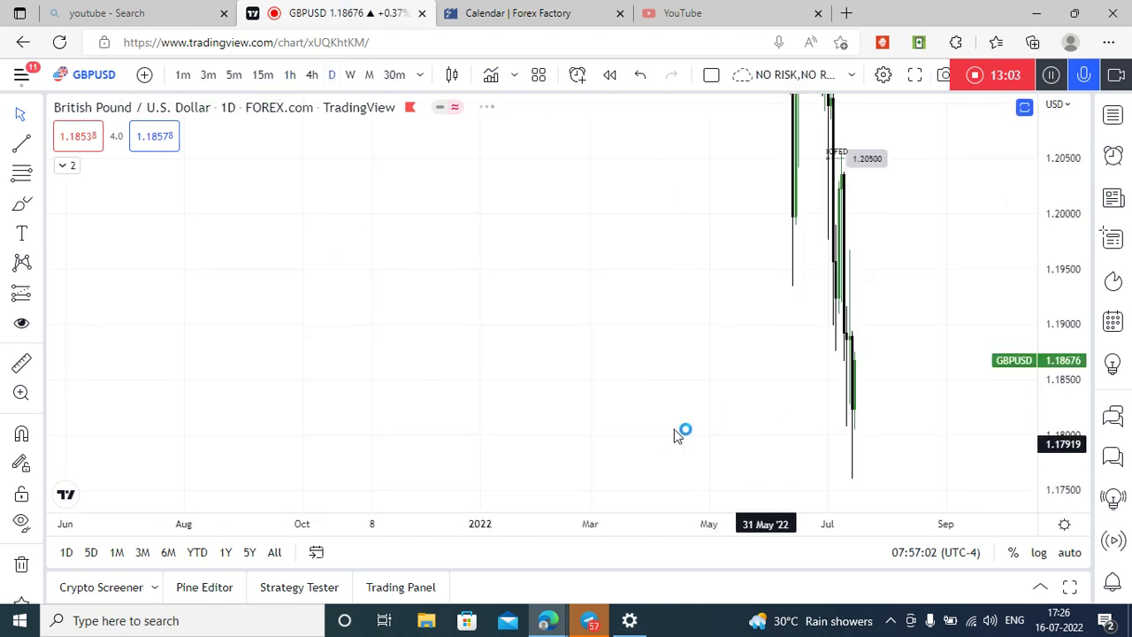
left_click(639, 473)
left_click(527, 476)
left_click(527, 475)
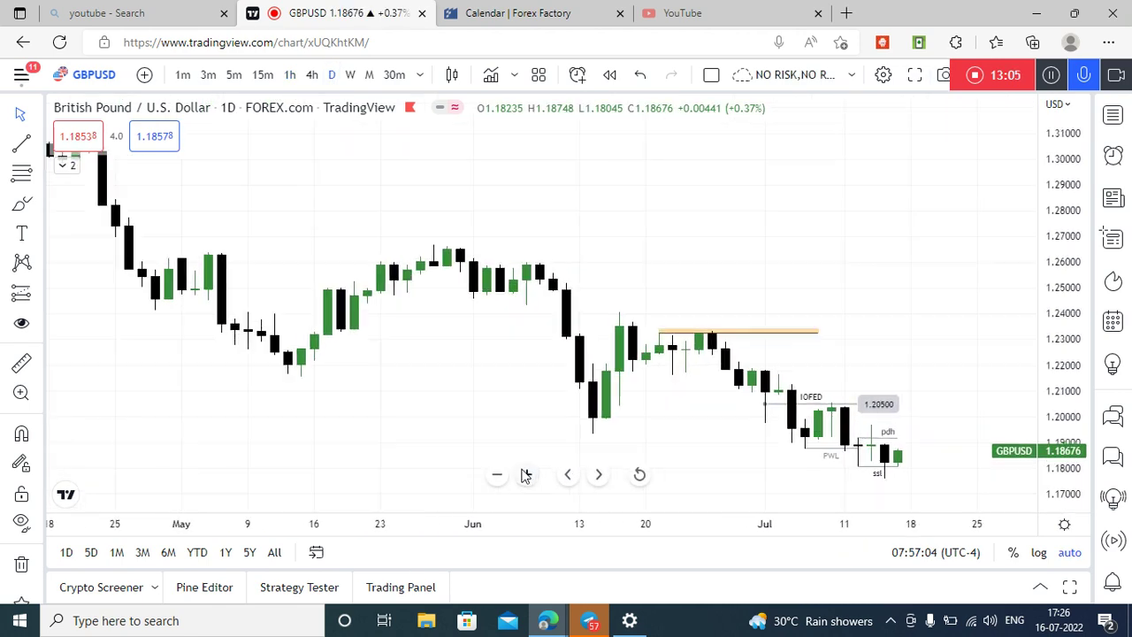
left_click(526, 475)
Step: Open the DXY daily chart from the Red list watchlist and examine the July candles above the short-term sellside liquidity line
left_click(1112, 115)
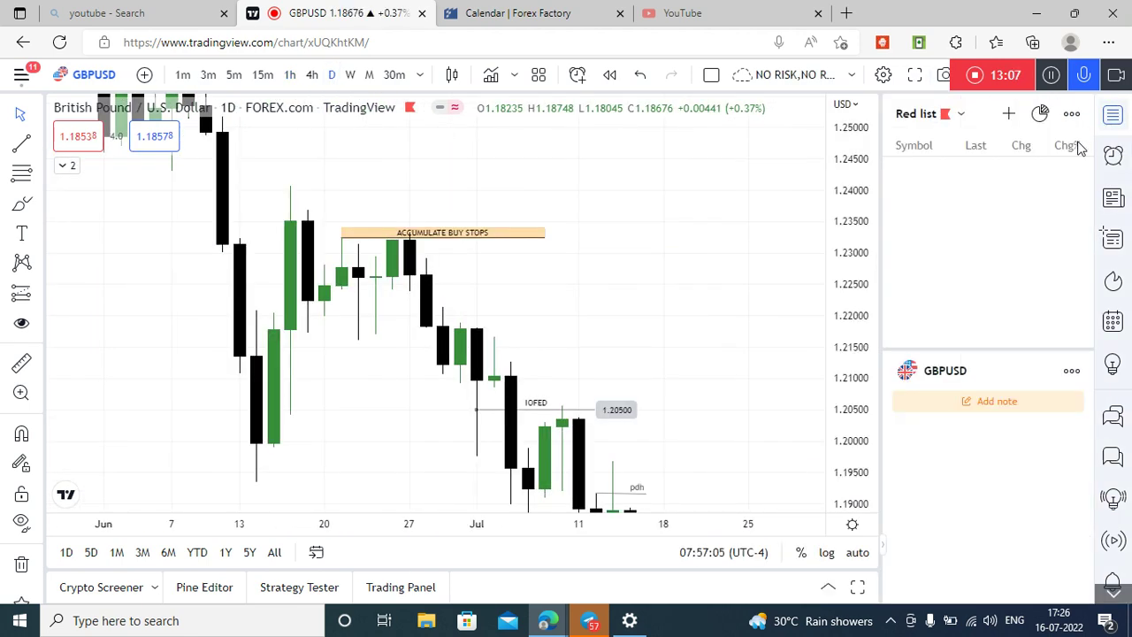
left_click(1075, 174)
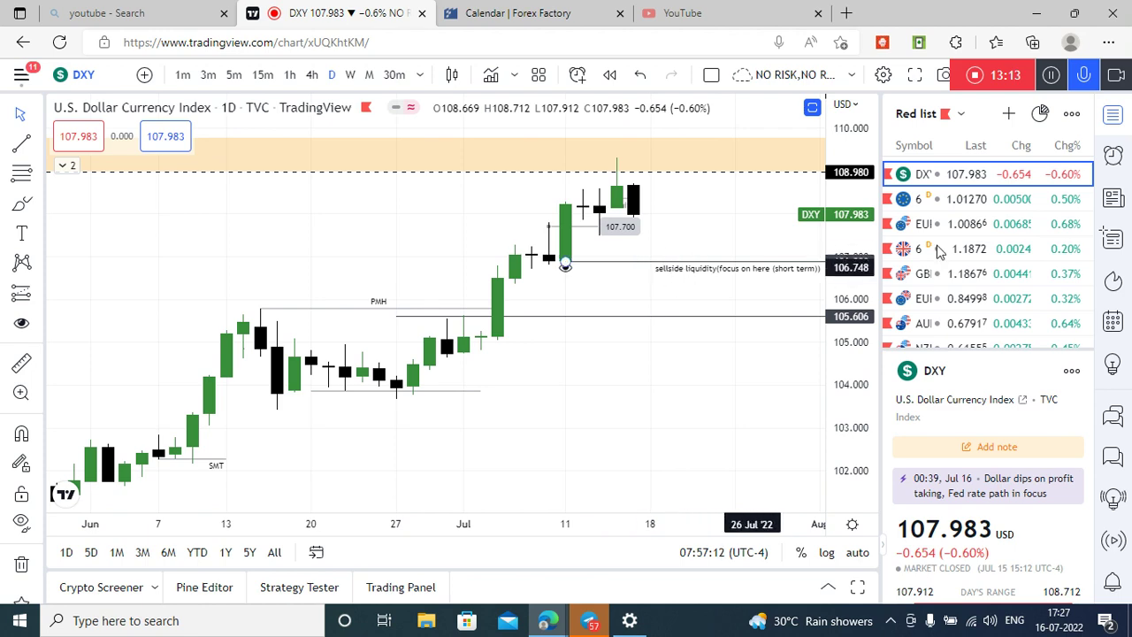
left_click(1113, 115)
left_click_drag(1080, 369, 1079, 266)
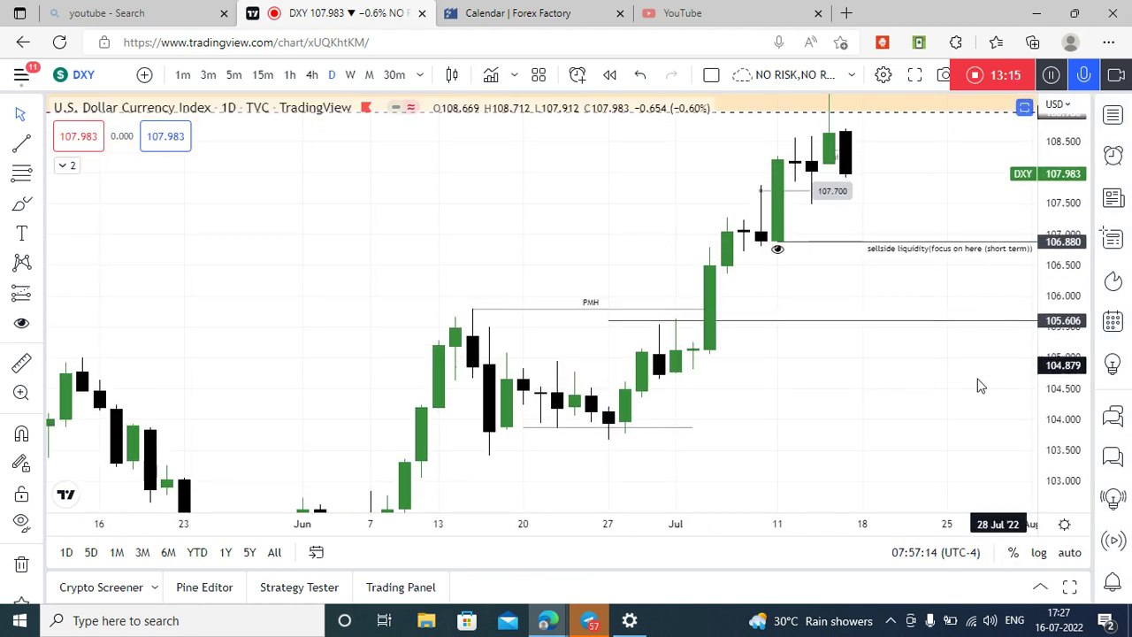
left_click_drag(978, 376, 925, 437)
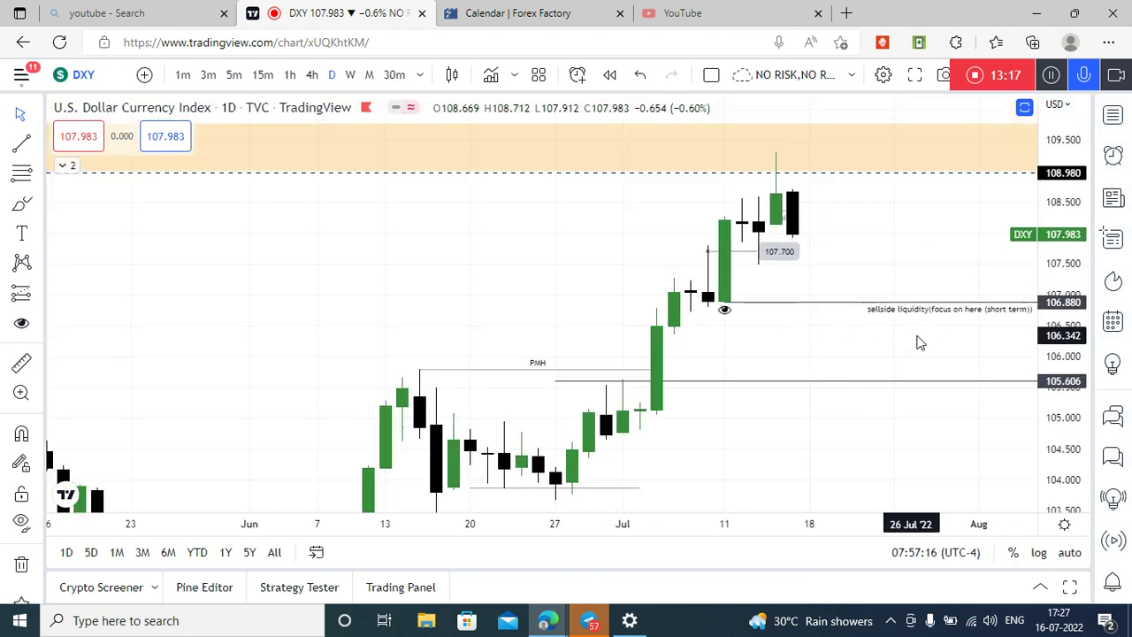
left_click_drag(889, 322, 843, 320)
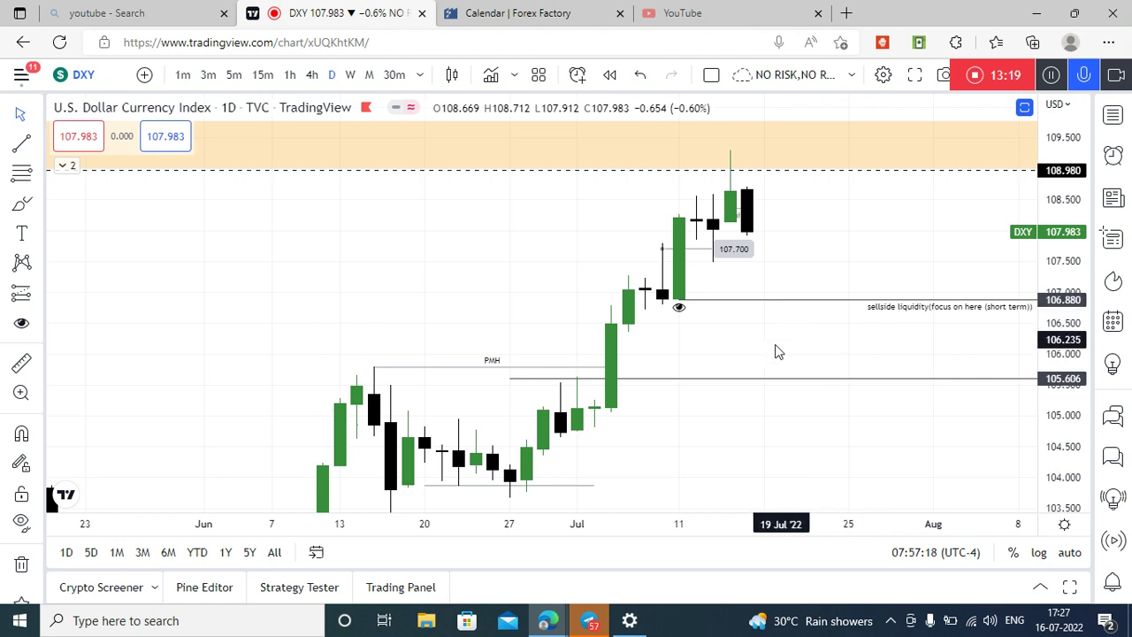
left_click_drag(835, 323, 808, 322)
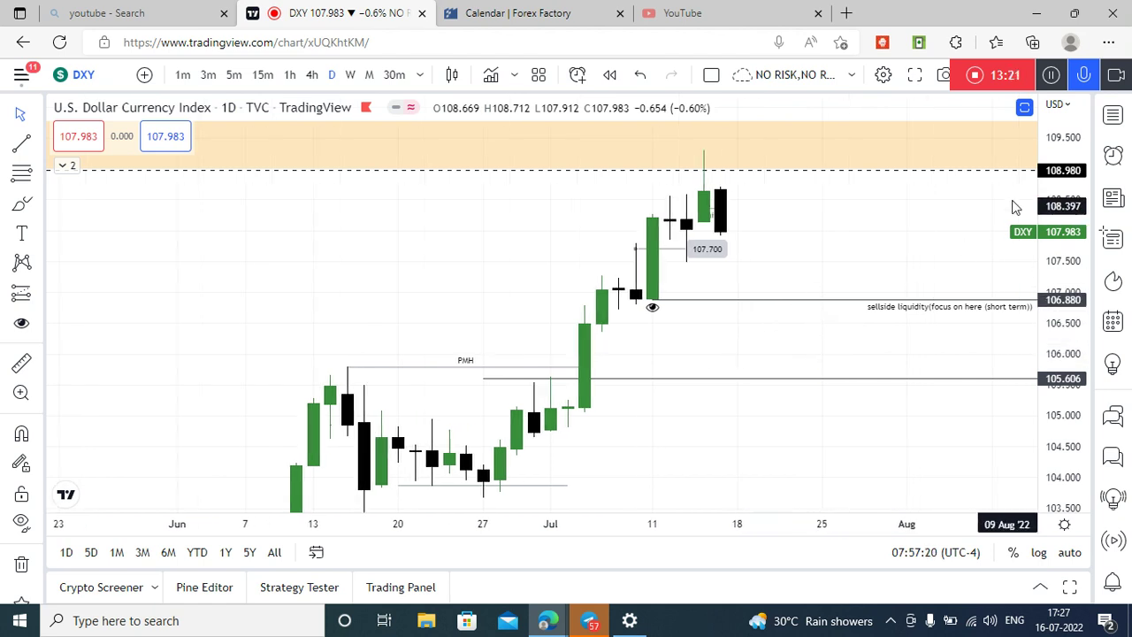
Step: Return to the GBPUSD daily chart and examine the July candles around the IOFED, PWL, pdh and ssl levels
left_click(1124, 121)
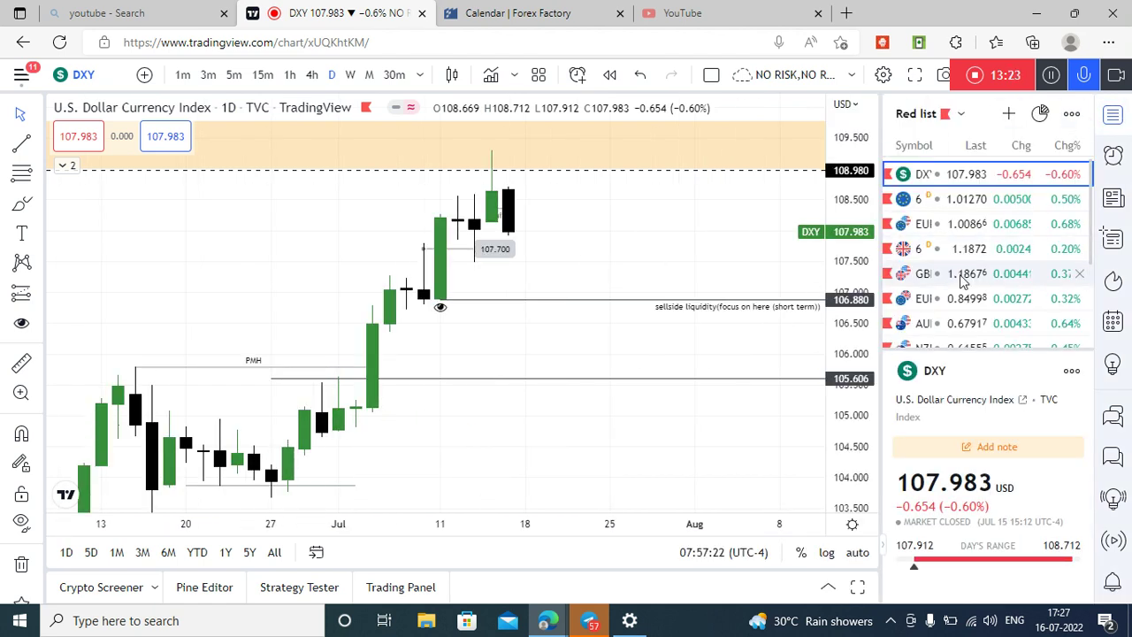
left_click(963, 274)
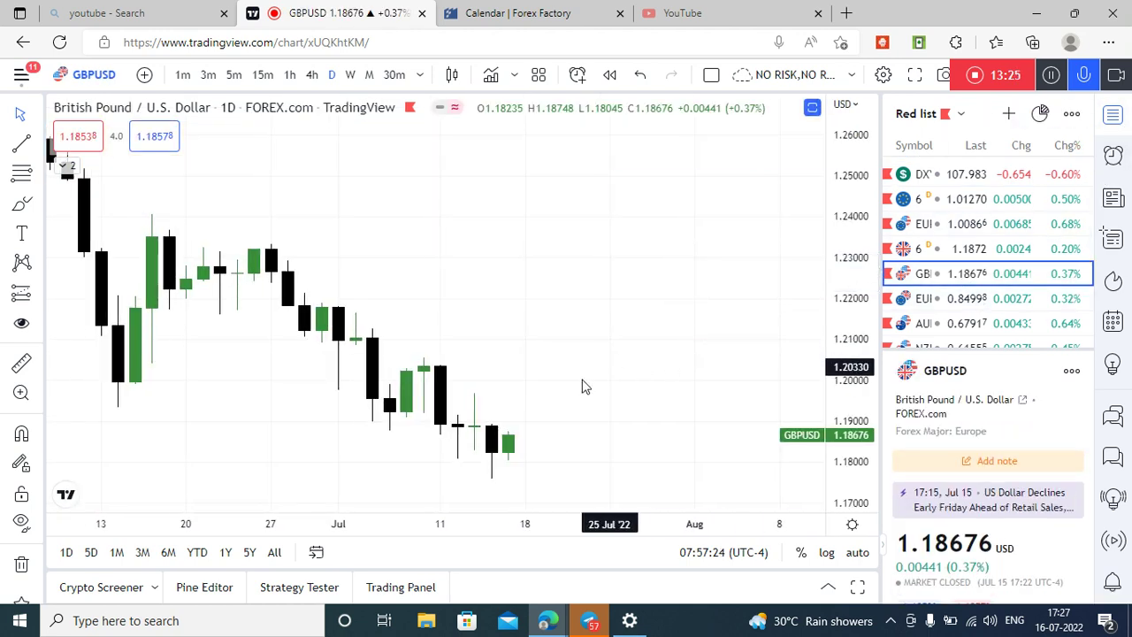
left_click_drag(579, 389, 696, 318)
left_click_drag(841, 375, 833, 282)
left_click_drag(741, 336, 819, 281)
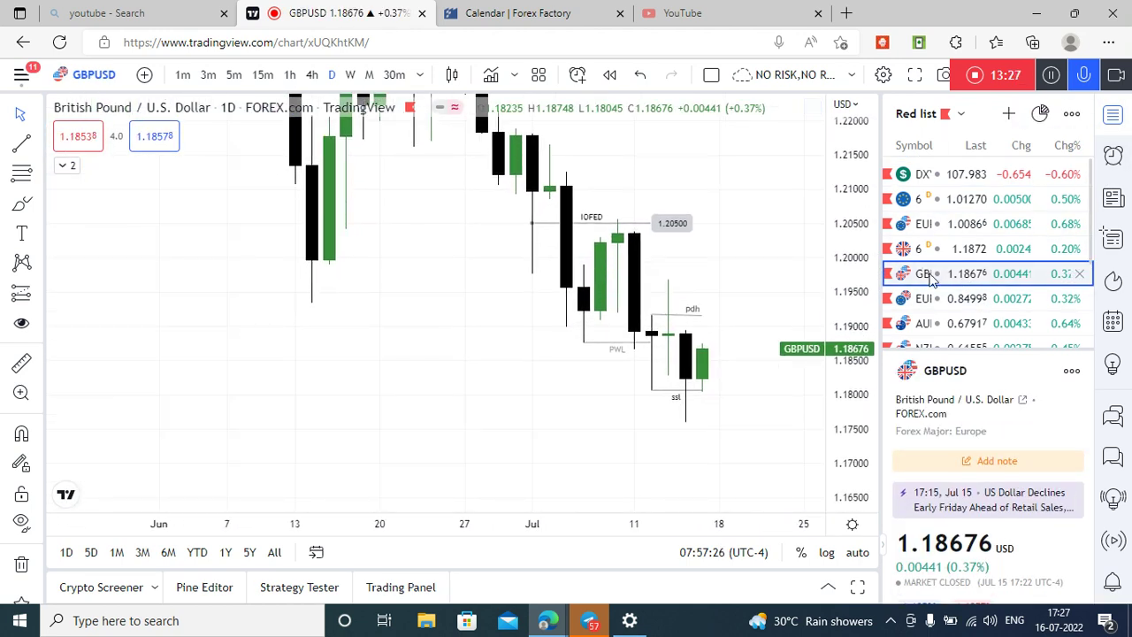
left_click(1123, 120)
left_click_drag(766, 419, 699, 423)
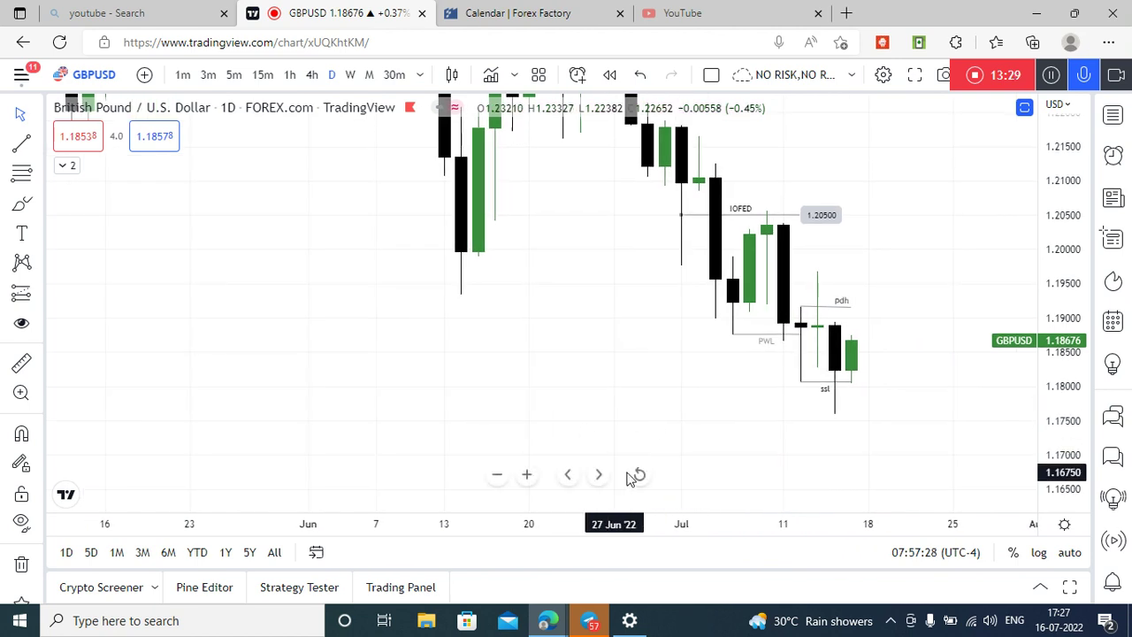
left_click(527, 475)
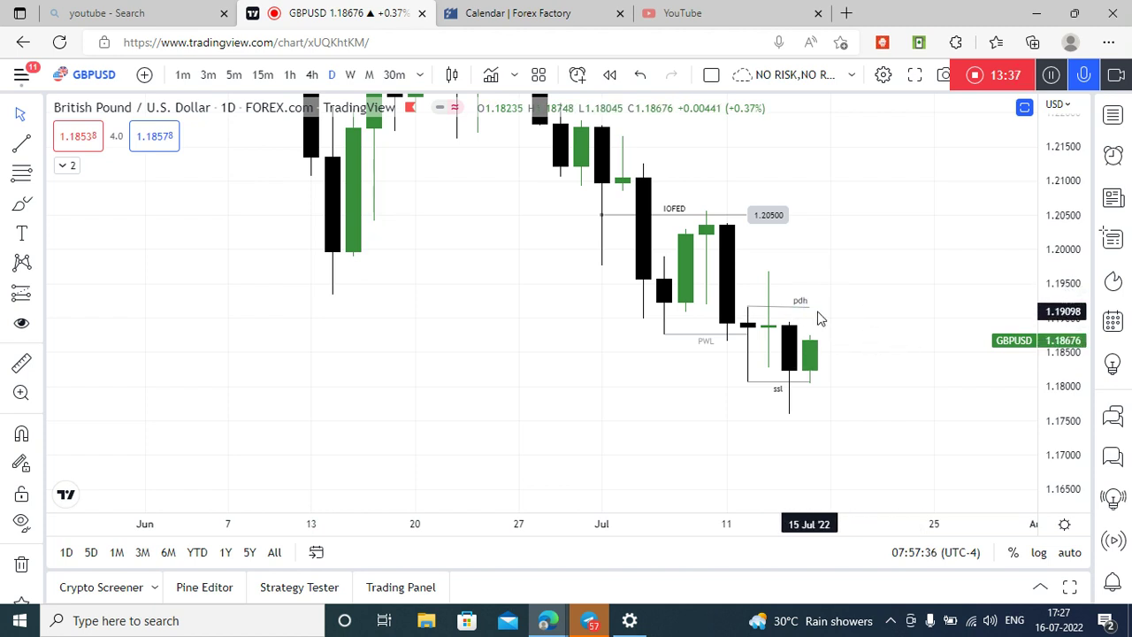
Step: Level the GBPUSD pdh line by adjusting its 15 July end to match the height of its starting point
left_click(818, 307)
left_click_drag(819, 306, 816, 307)
left_click(875, 297)
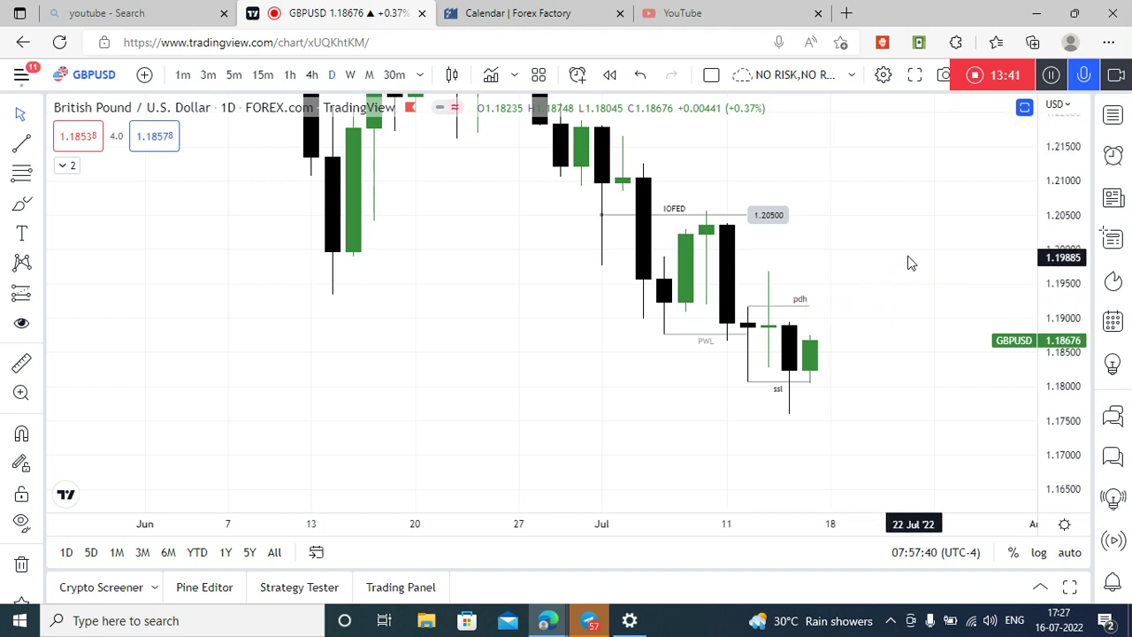
left_click_drag(897, 263, 855, 274)
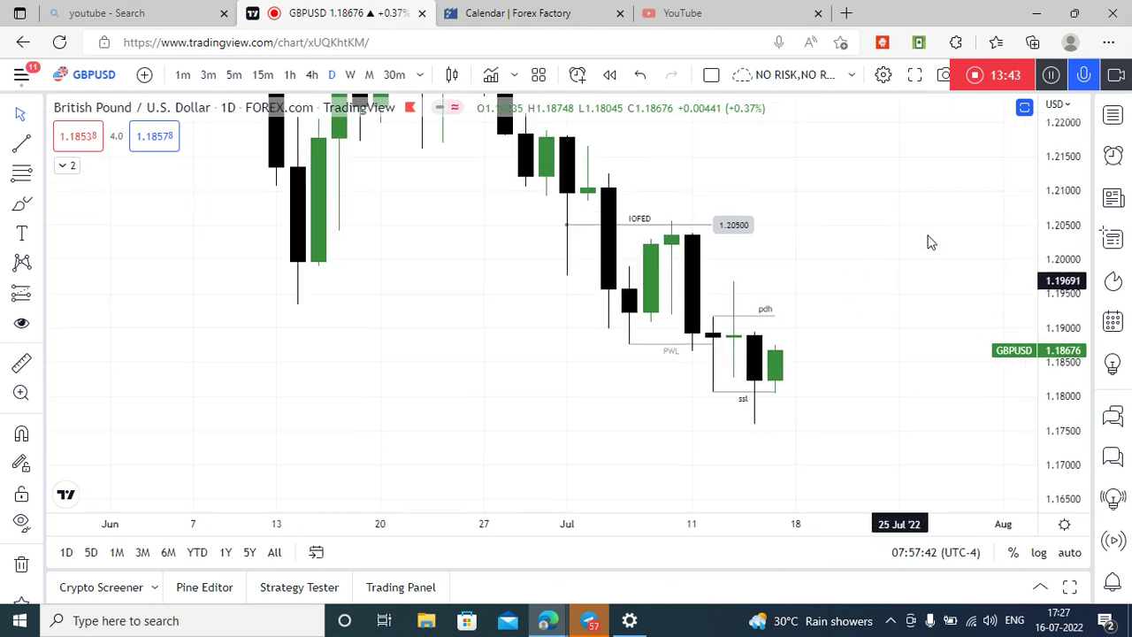
Step: Reopen the DXY daily chart and compare the latest candles with the 108.980 level and the sellside liquidity line at 106.880
left_click(1114, 118)
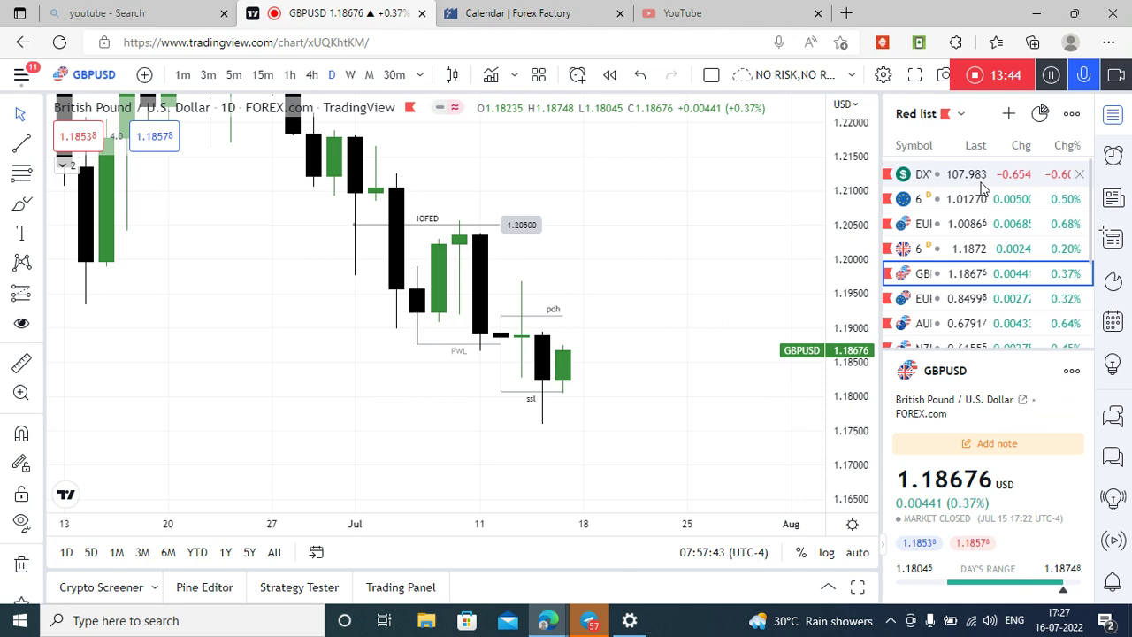
left_click(897, 175)
left_click(1112, 115)
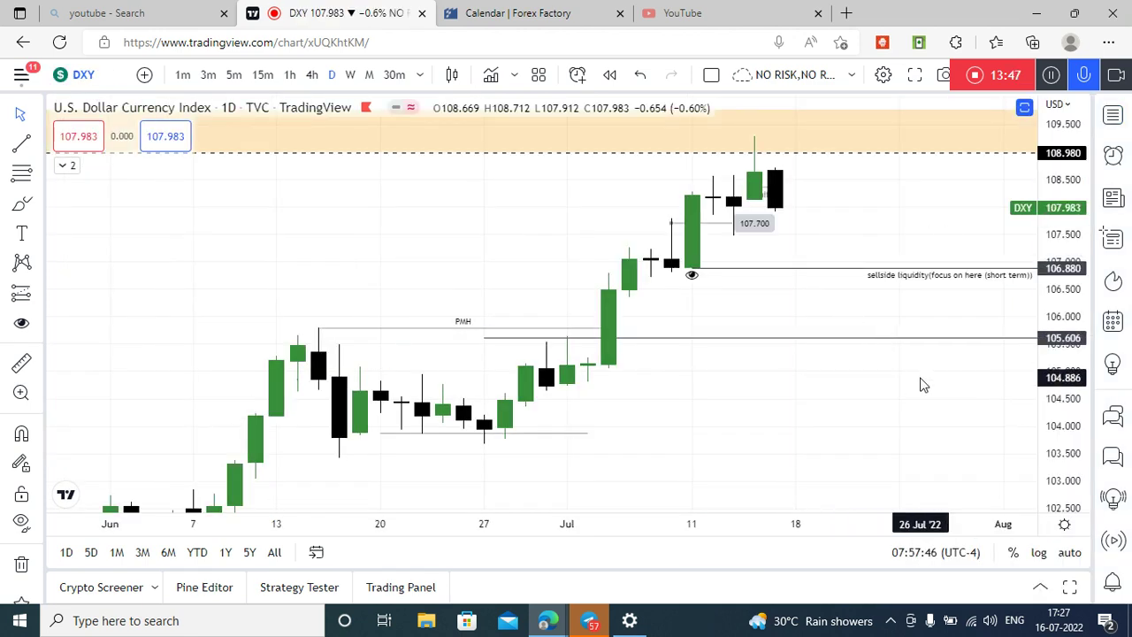
left_click_drag(1081, 403, 1078, 308)
left_click_drag(933, 313, 927, 300)
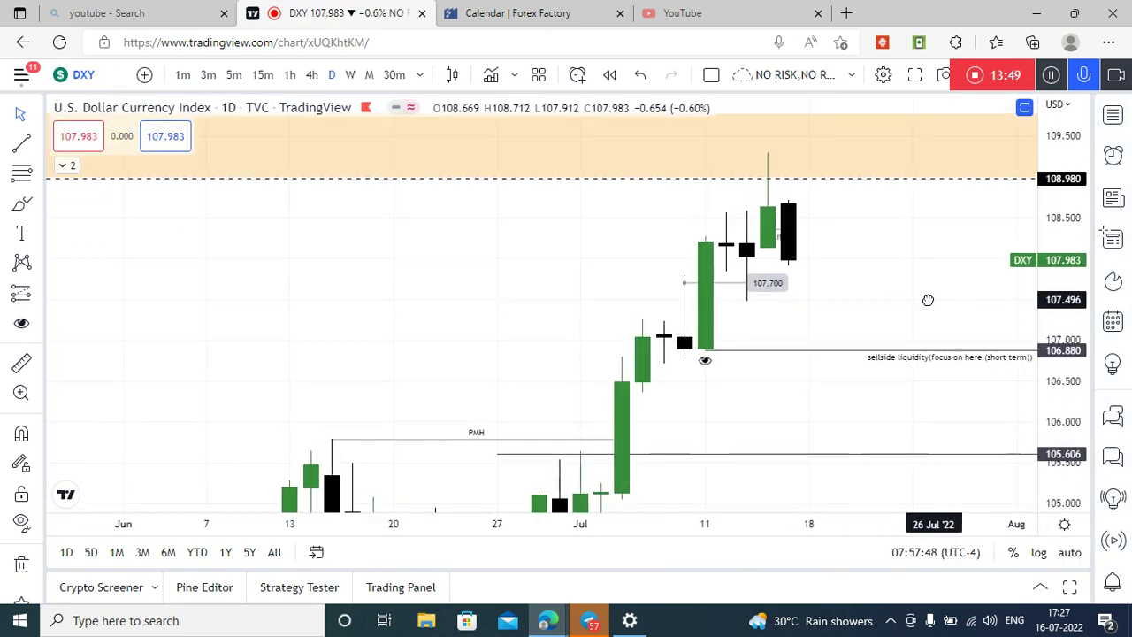
left_click_drag(849, 407, 821, 405)
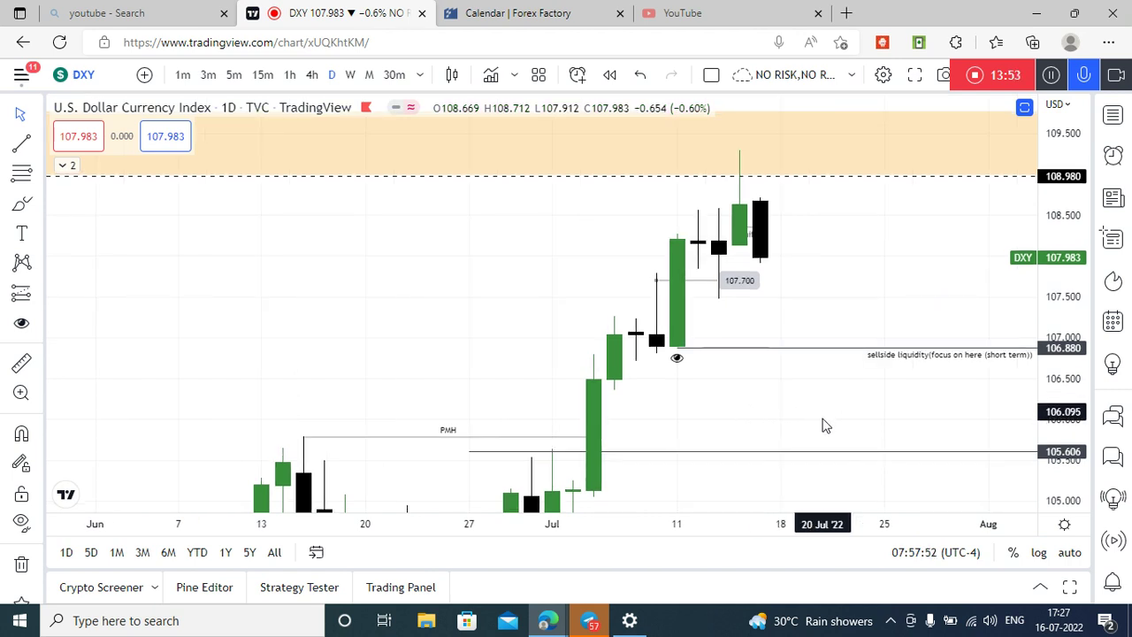